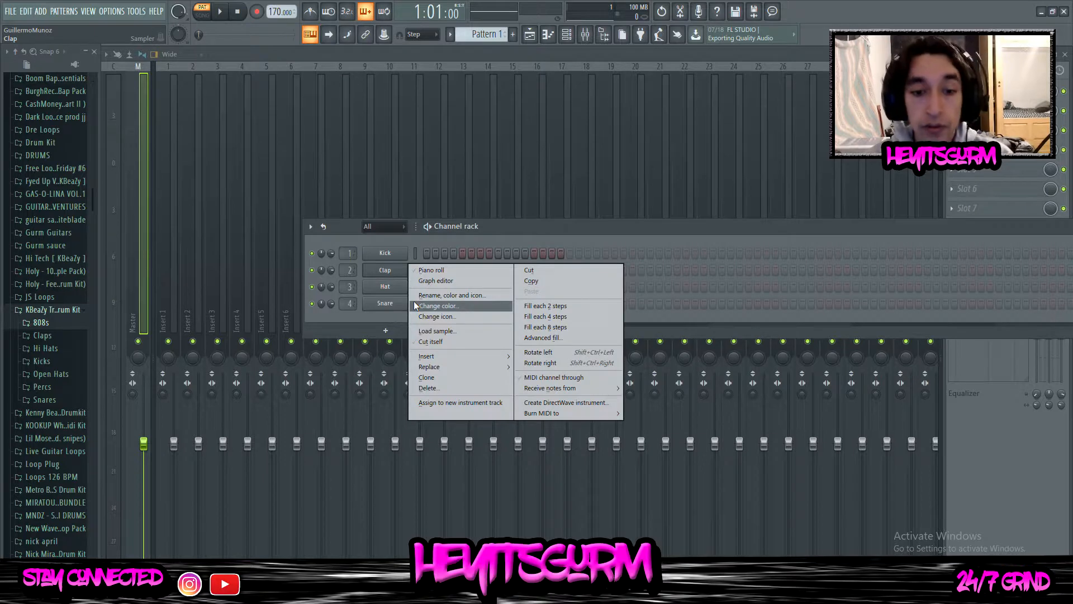
Replace the Clap channel's instrument with Addictive Keys and browse the Studio Grand presets in its Explore view
mouse_move(431, 368)
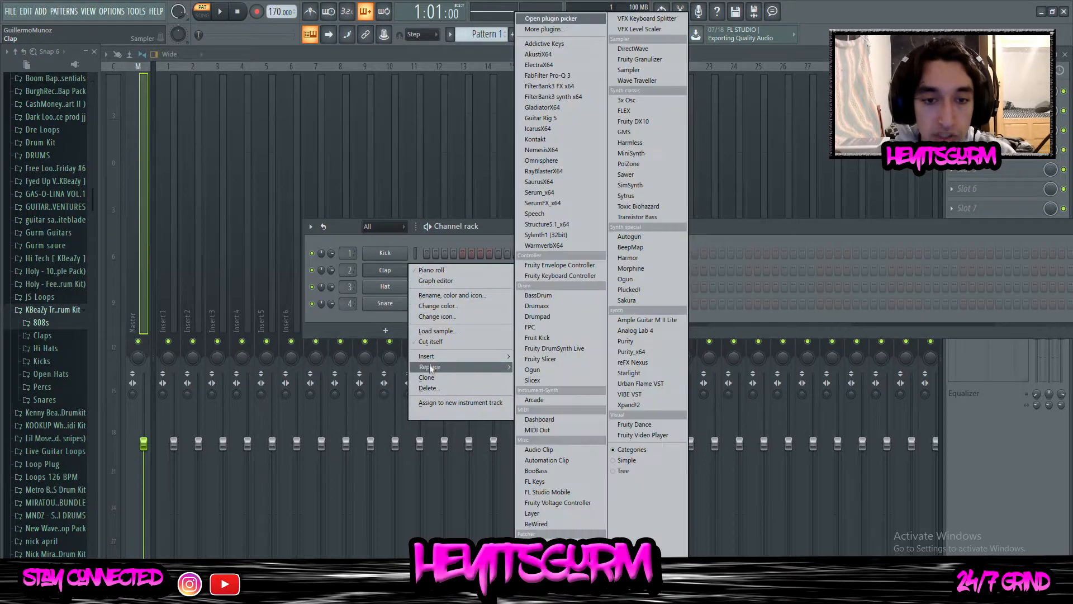
click(539, 54)
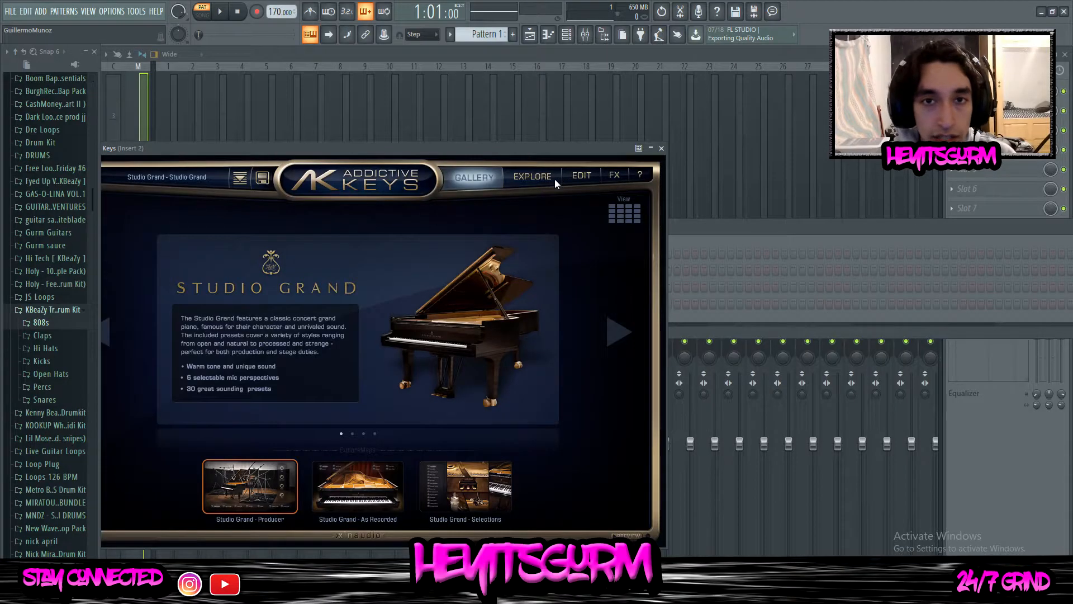
click(547, 179)
click(640, 358)
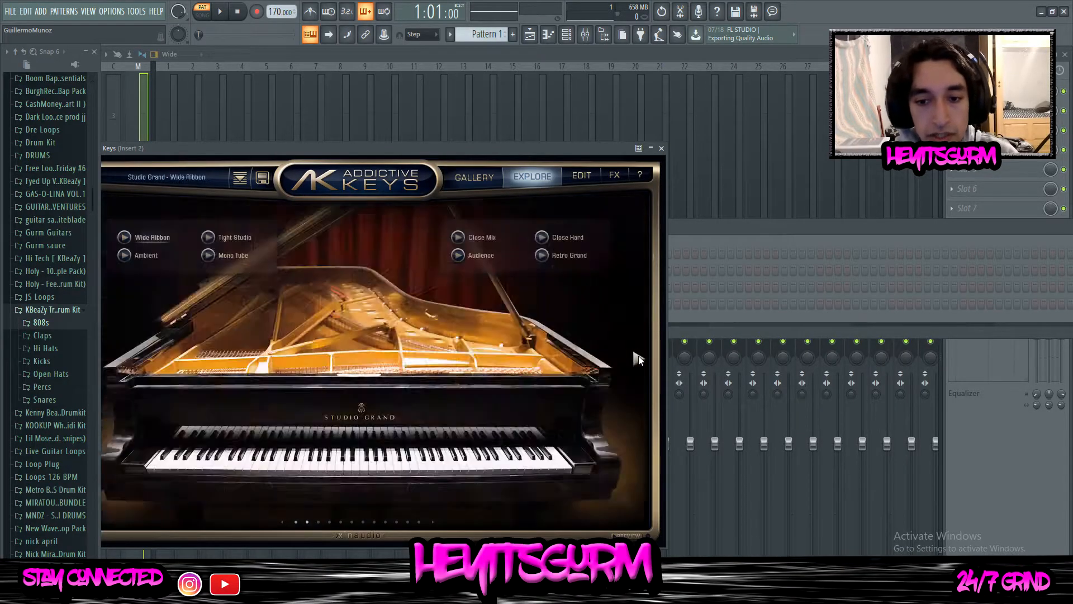
click(639, 357)
click(640, 355)
click(640, 355)
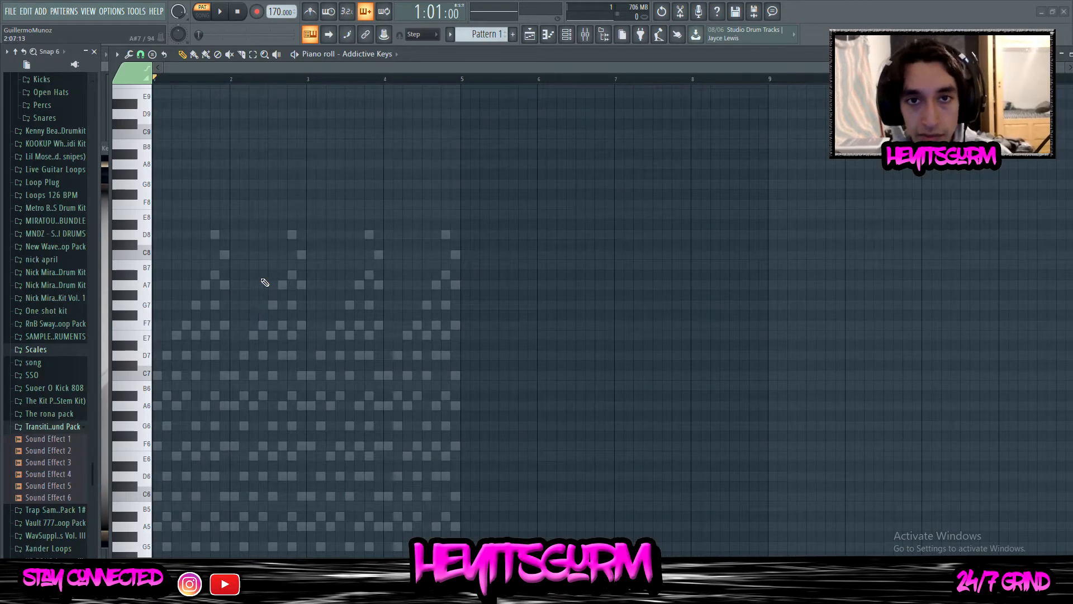
Place a chord of A2, A3, A4 and E5 at the start of the pattern and play it back
scroll(265, 268, down, 5)
scroll(244, 175, up, 3)
scroll(236, 186, down, 2)
scroll(133, 270, down, 2)
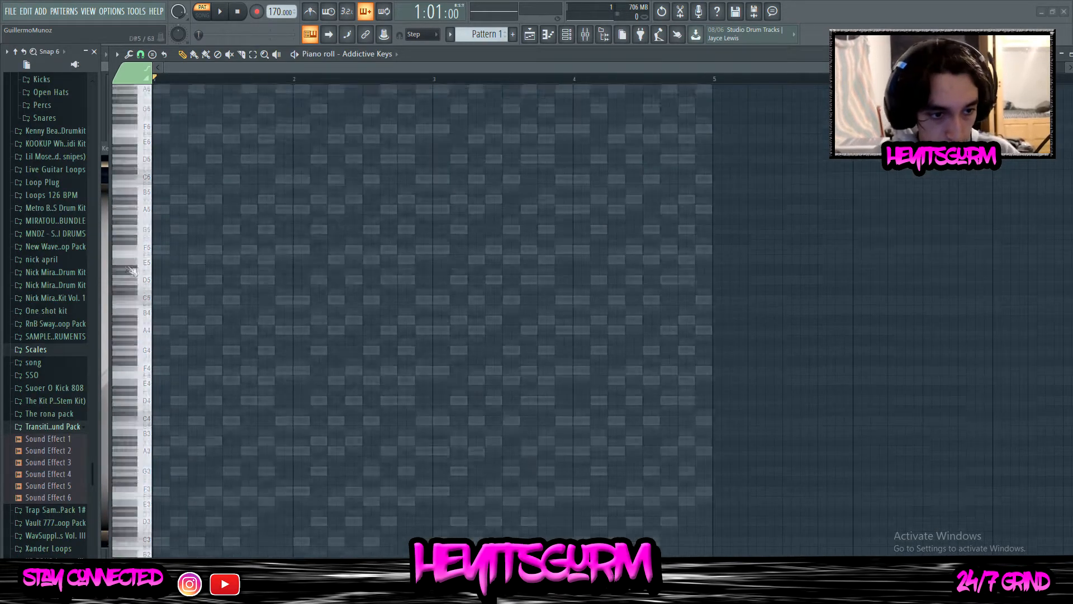
scroll(152, 257, up, 2)
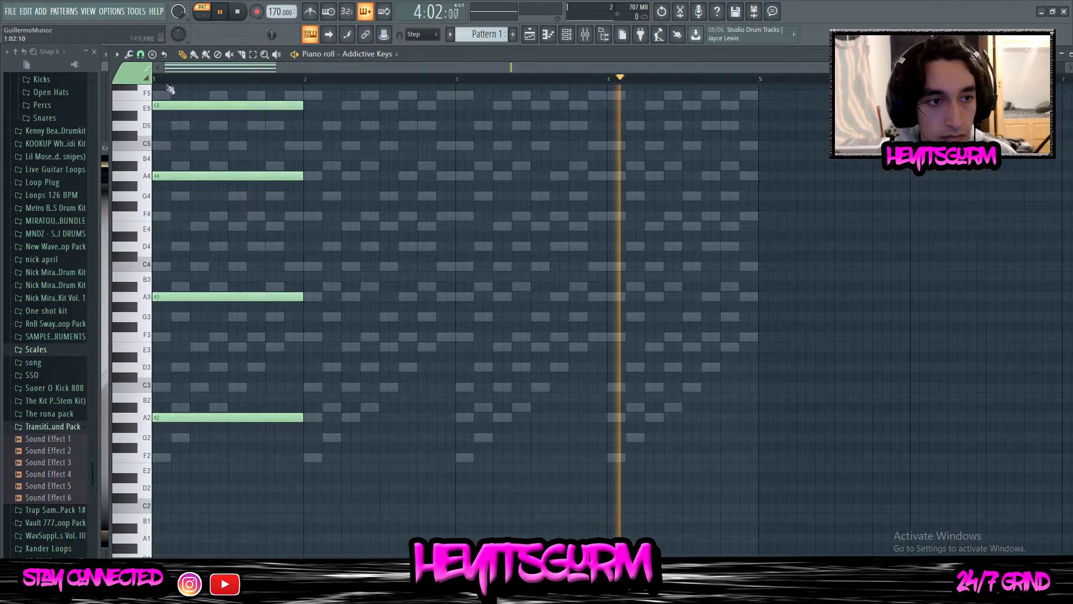
key(space)
key(space)
scroll(328, 287, up, 3)
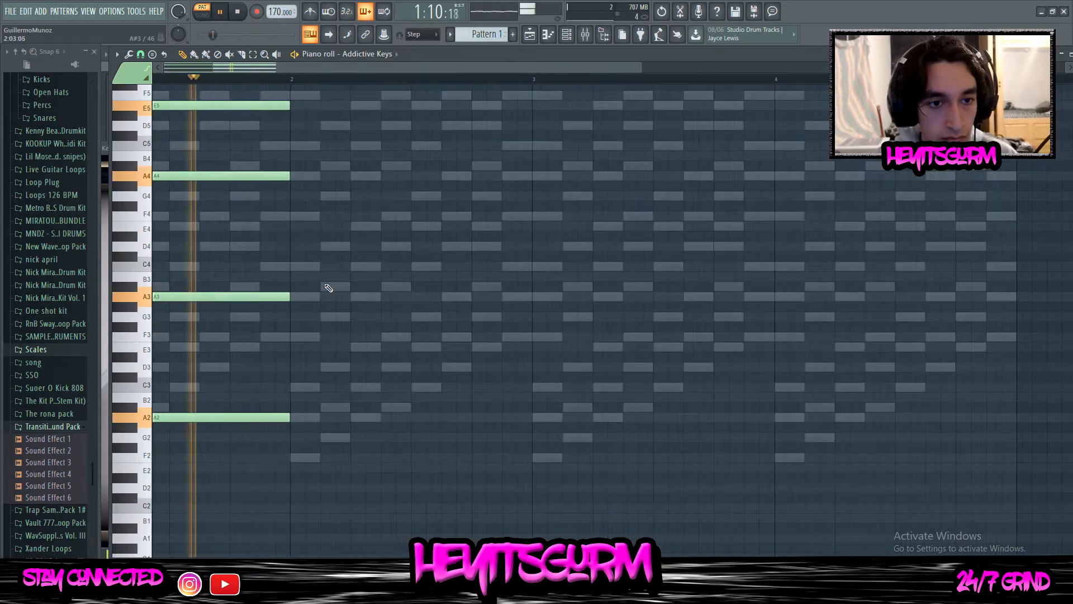
scroll(326, 304, down, 4)
Lengthen the opening chord to about one and a half bars and add short C5 and D5 notes leading into a long F5 at bar 3
key(ctrl+a)
scroll(299, 456, up, 2)
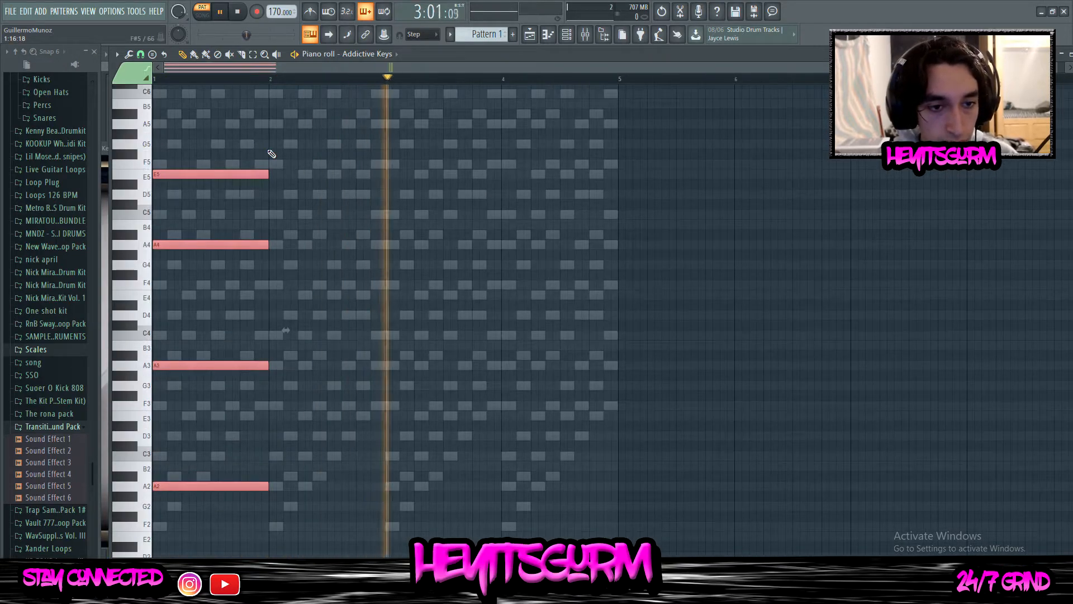
drag(269, 174, 324, 184)
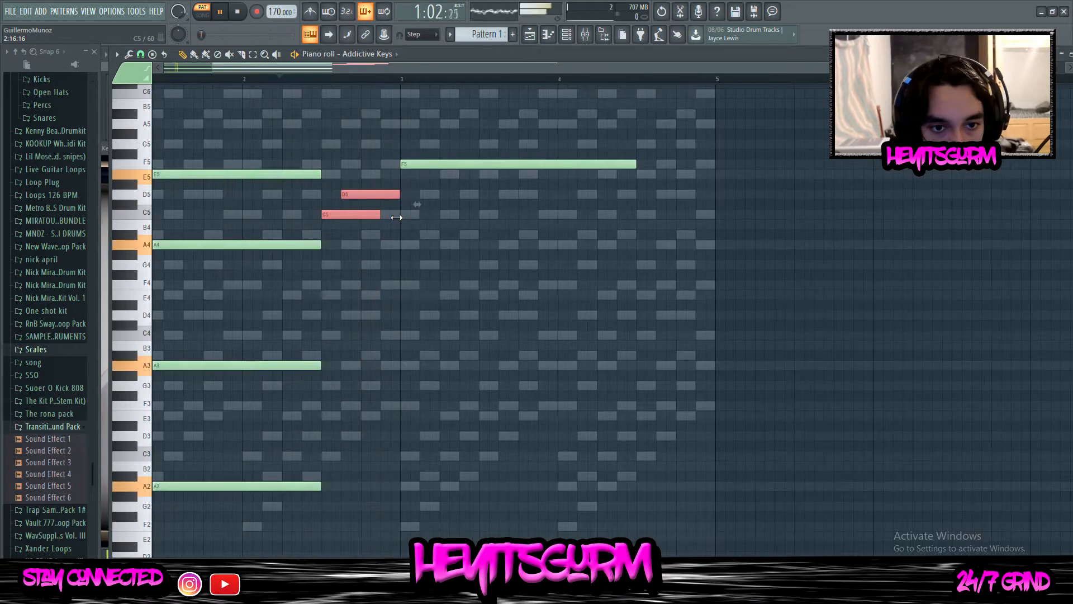
Add G4, G3 and A2 notes under the F5 at bar 3 and lengthen them to match it
click(404, 265)
scroll(412, 267, up, 4)
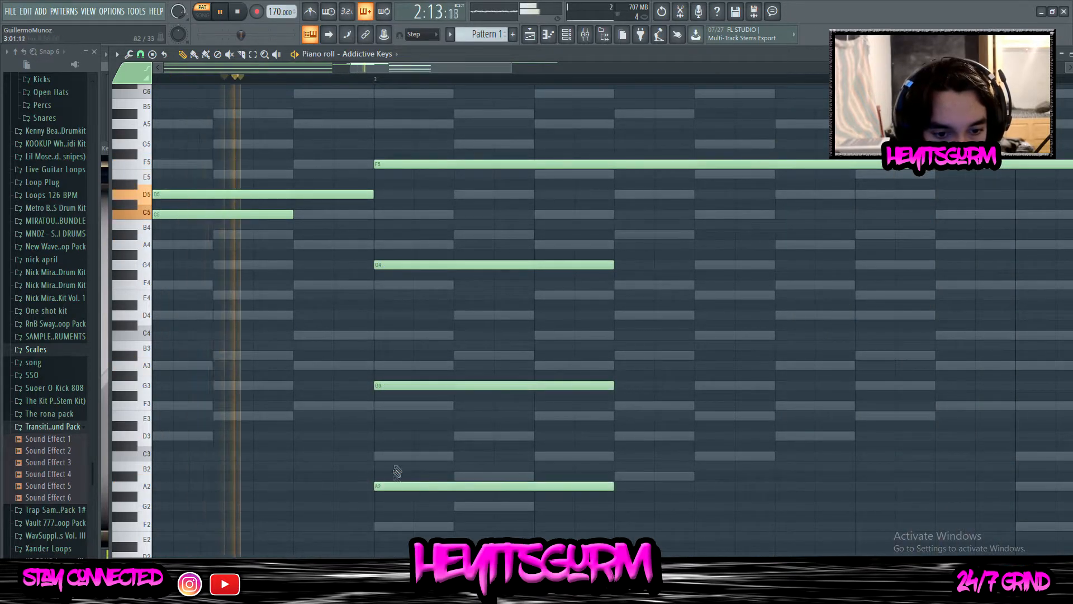
scroll(394, 484, down, 4)
drag(475, 510, 457, 261)
click(472, 265)
key(ctrl+z)
scroll(489, 246, down, 1)
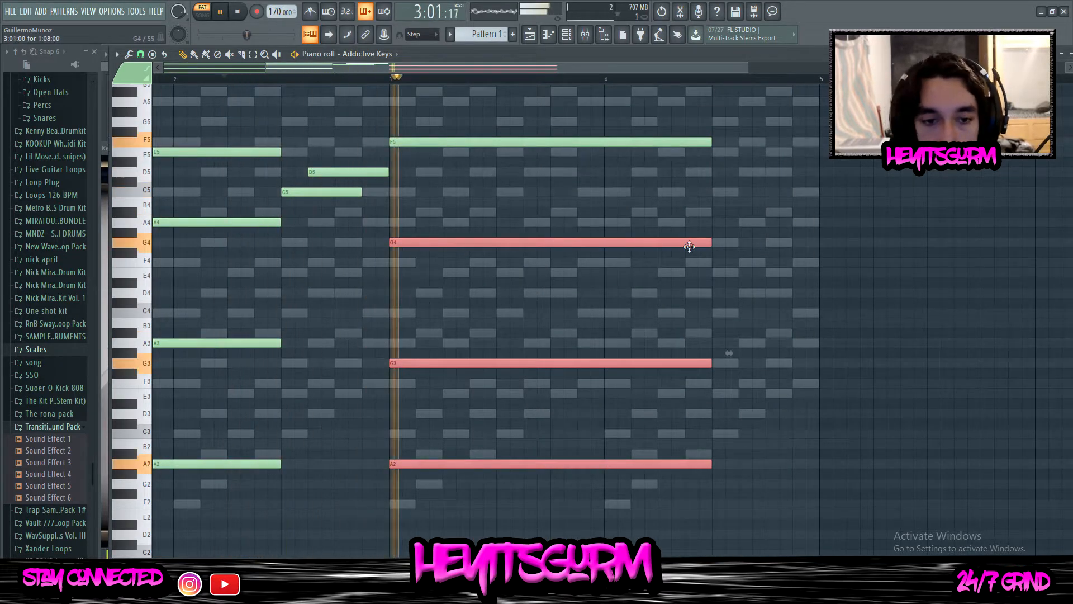
Try the bar 3 chord's bass note at C3 and settle it on G2
scroll(506, 267, down, 2)
drag(435, 443, 453, 470)
key(shift+Up)
key(shift+Up)
key(shift+Up)
drag(429, 400, 436, 446)
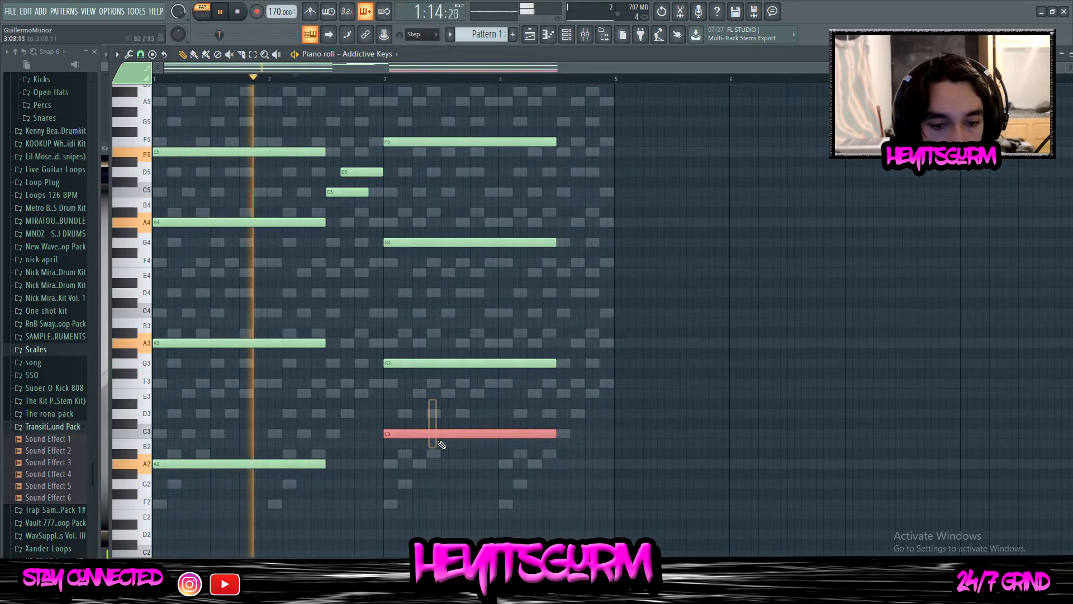
key(shift+Down)
key(shift+Down)
key(shift+Down)
key(shift+Down)
key(shift+Down)
key(shift+Down)
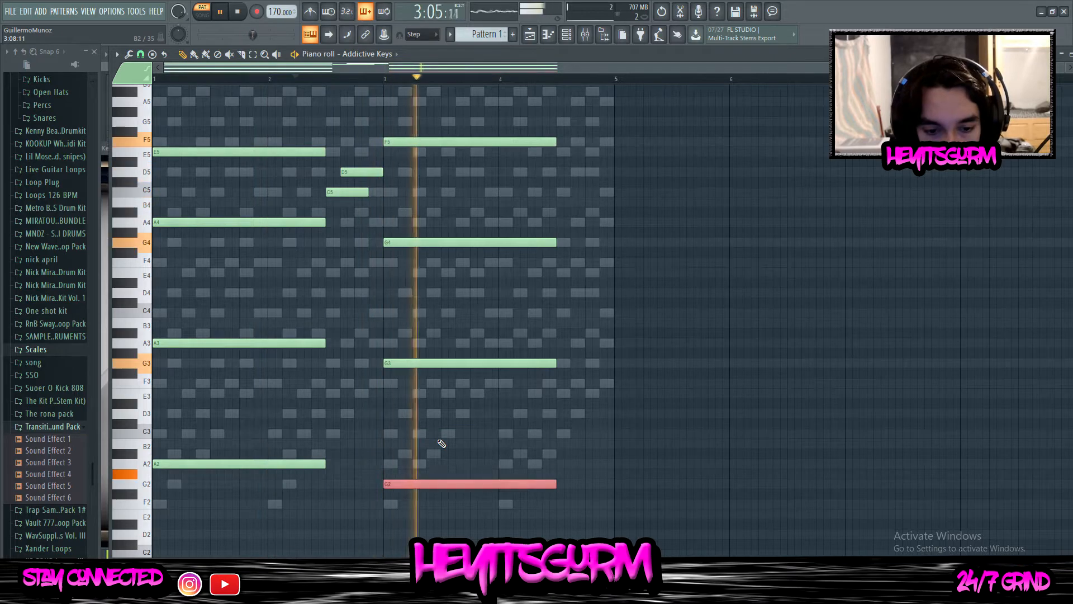
key(shift+Up)
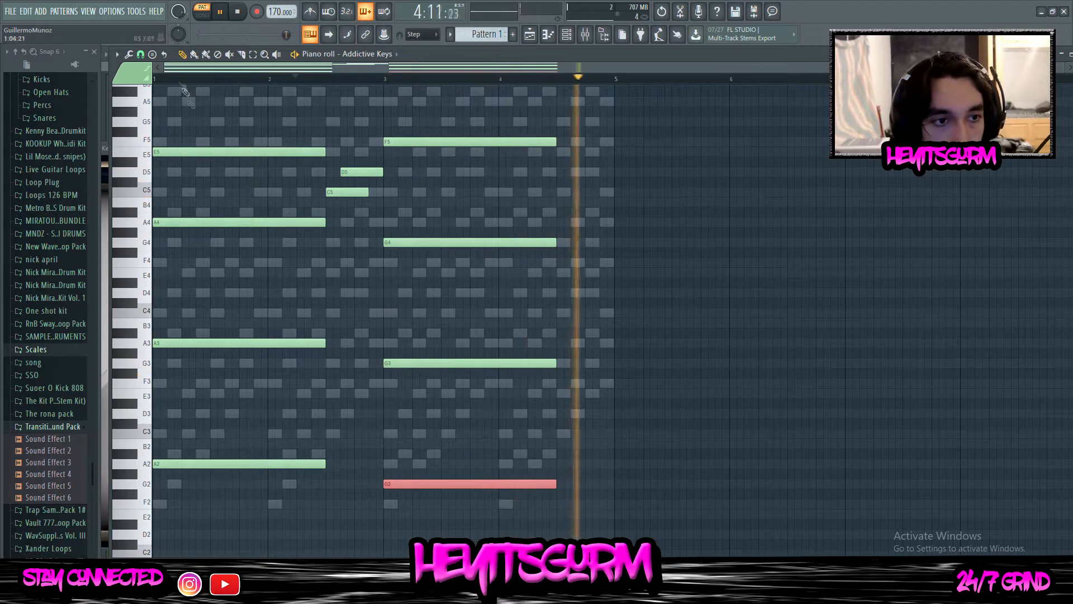
Extend all notes of the opening chord to the start of bar 3
drag(248, 108, 255, 497)
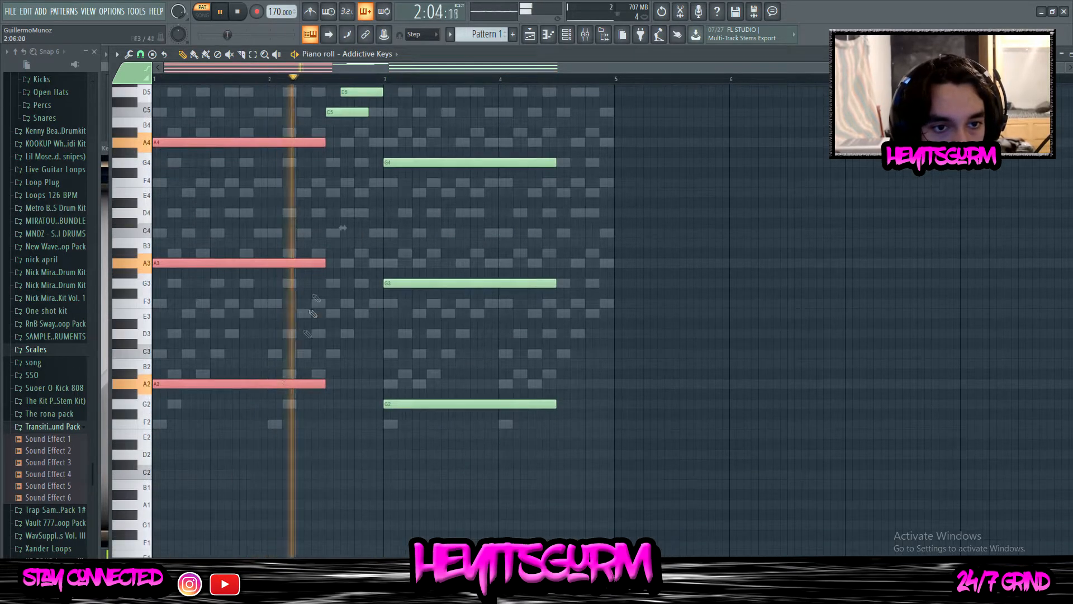
scroll(340, 229, up, 3)
drag(323, 193, 374, 192)
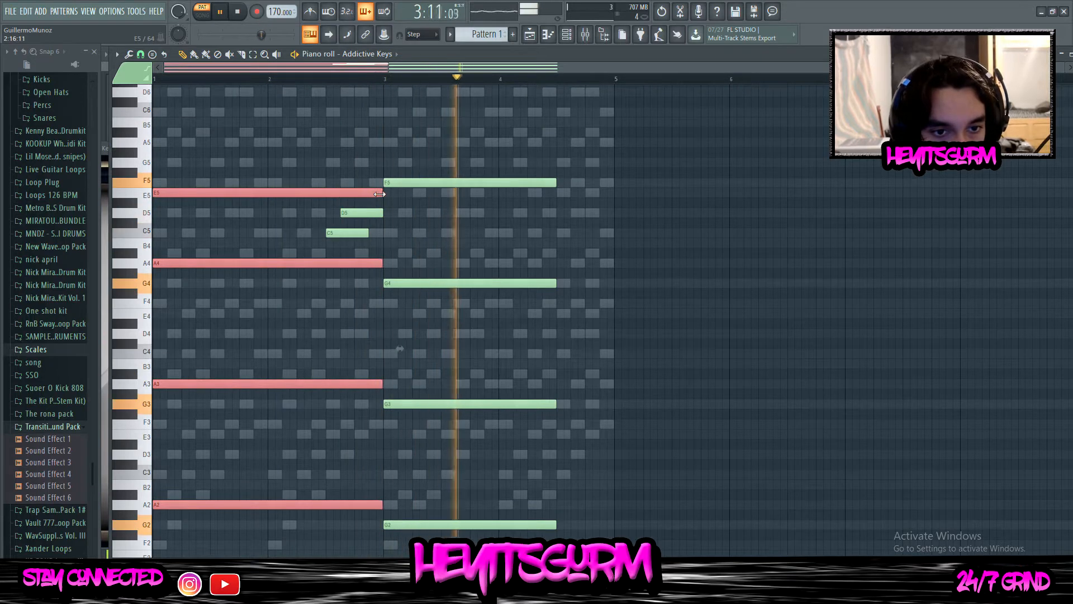
Add a C5 note and a short E5 near the end of bar 4, with the E5 stopping at bar 5
scroll(566, 254, up, 2)
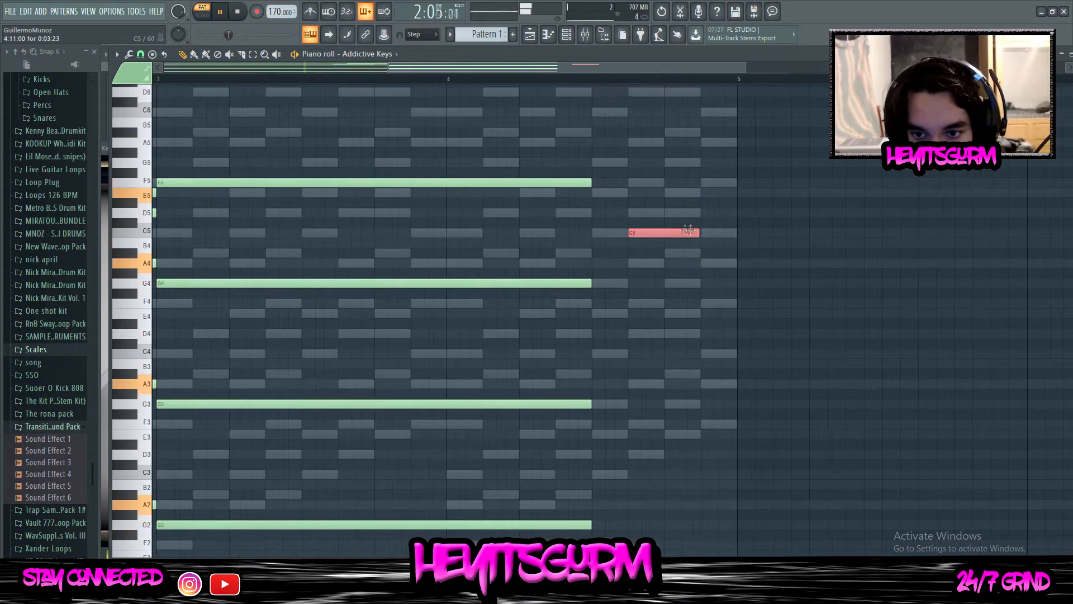
click(710, 193)
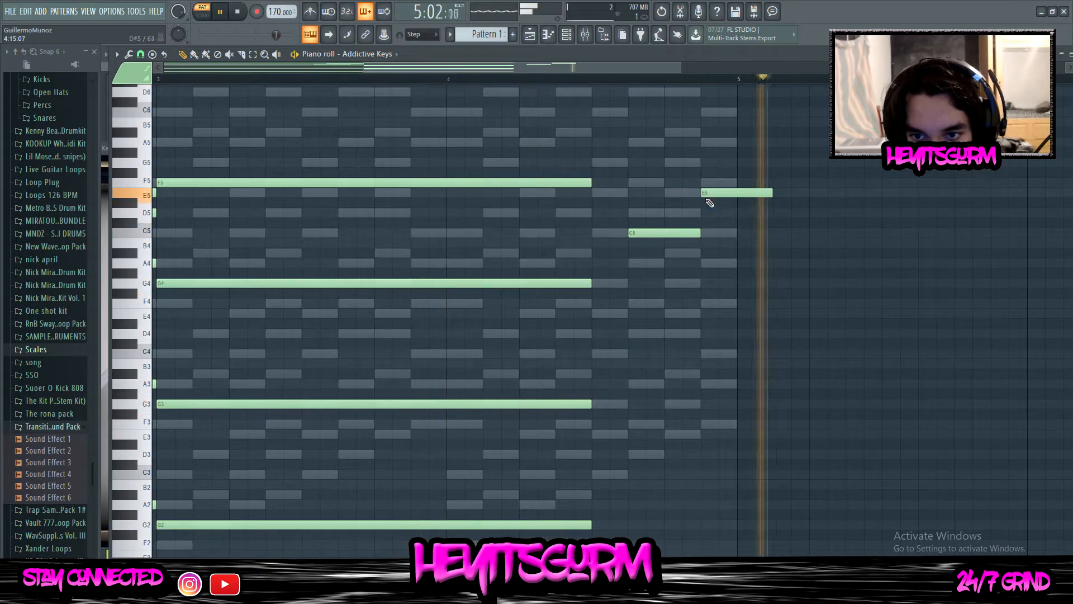
drag(771, 193, 737, 198)
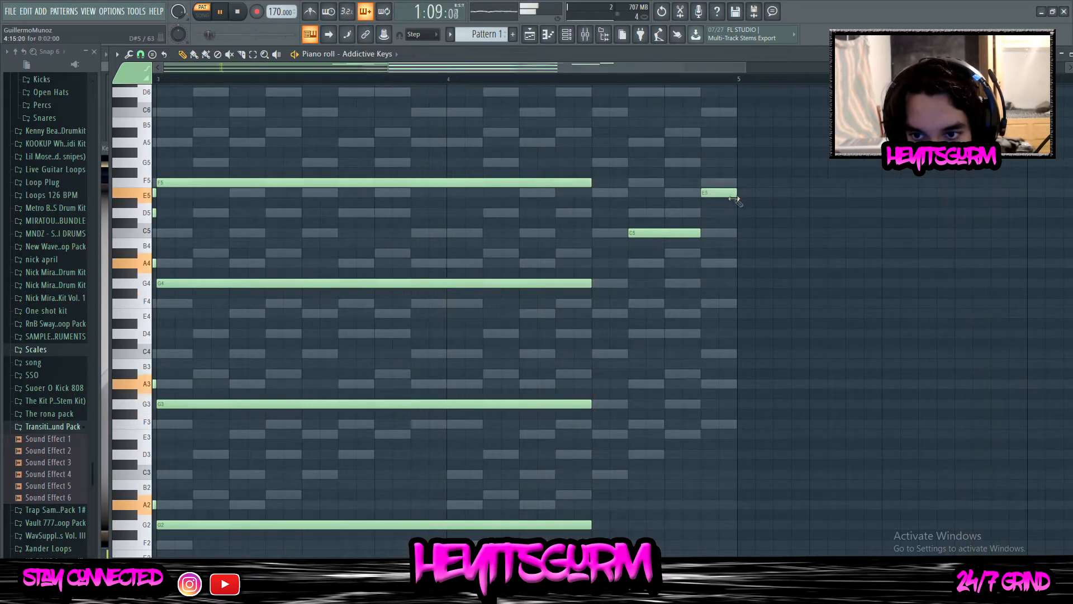
Shorten the opening chord to about ten steps, duplicate it and shift the copy about two steps later
scroll(735, 199, down, 3)
drag(197, 178, 207, 532)
scroll(401, 348, down, 2)
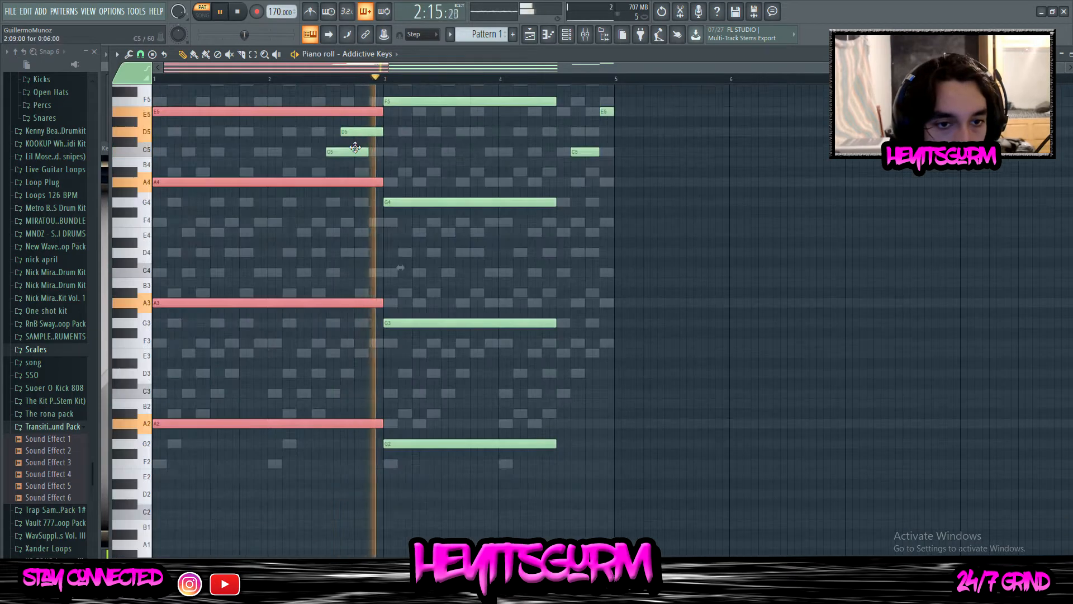
drag(382, 112, 225, 148)
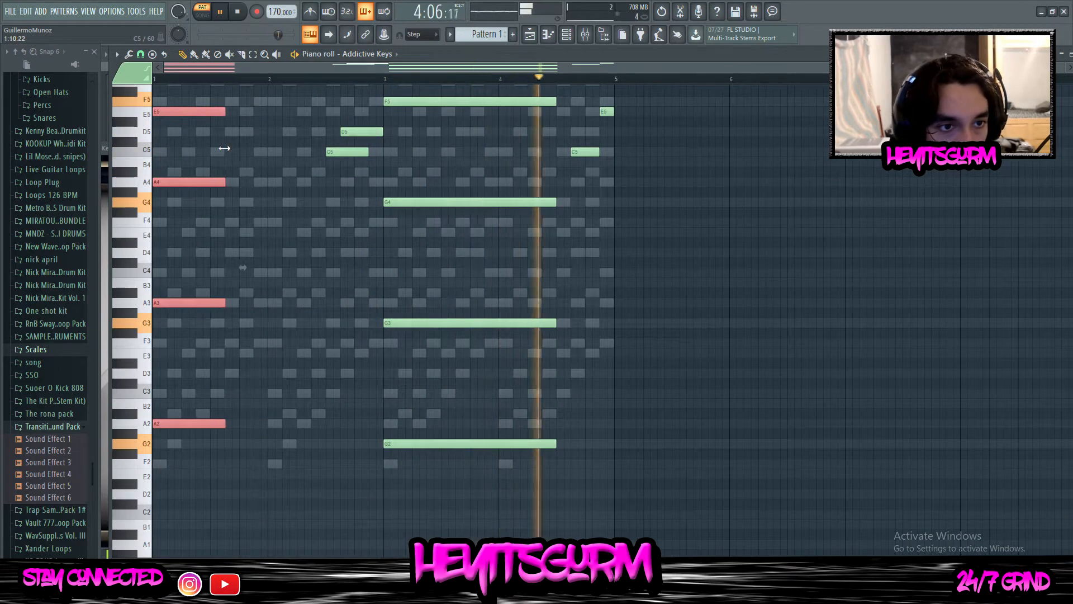
scroll(230, 147, up, 1)
key(ctrl+b)
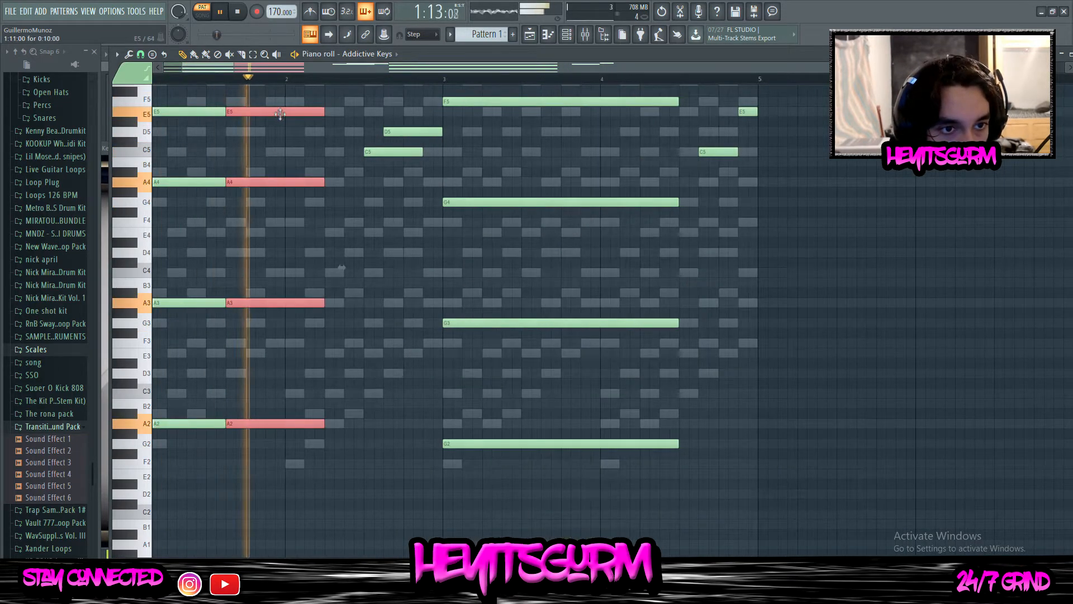
drag(277, 112, 297, 112)
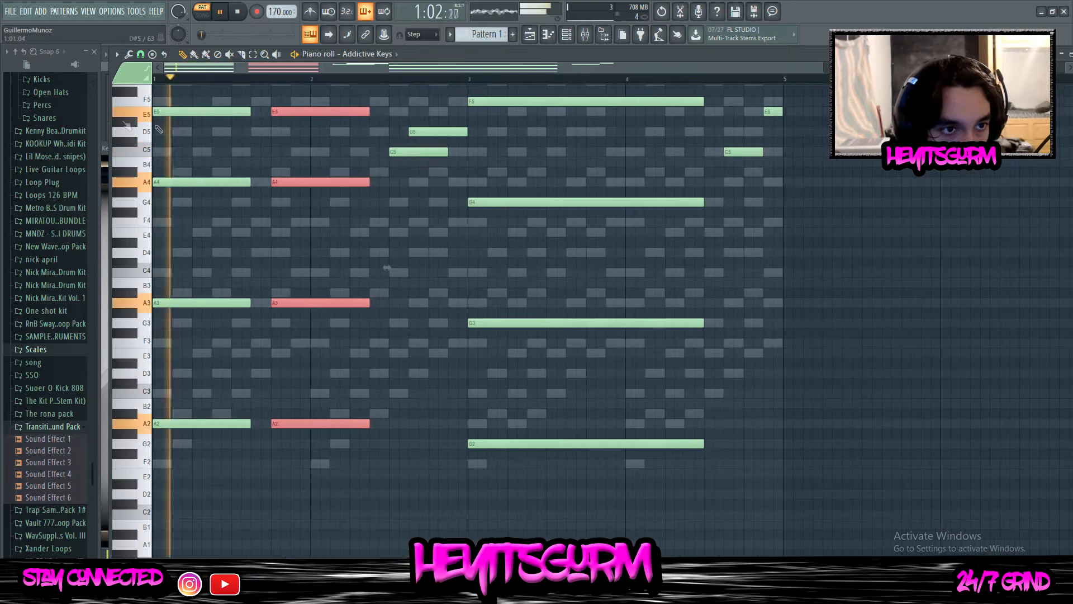
Extend the first chord to meet its copy and add a third repeat of E5, A4 and A3 up to bar 3
ctrl+click(231, 113)
drag(230, 129, 232, 436)
drag(250, 110, 361, 370)
key(ctrl+b)
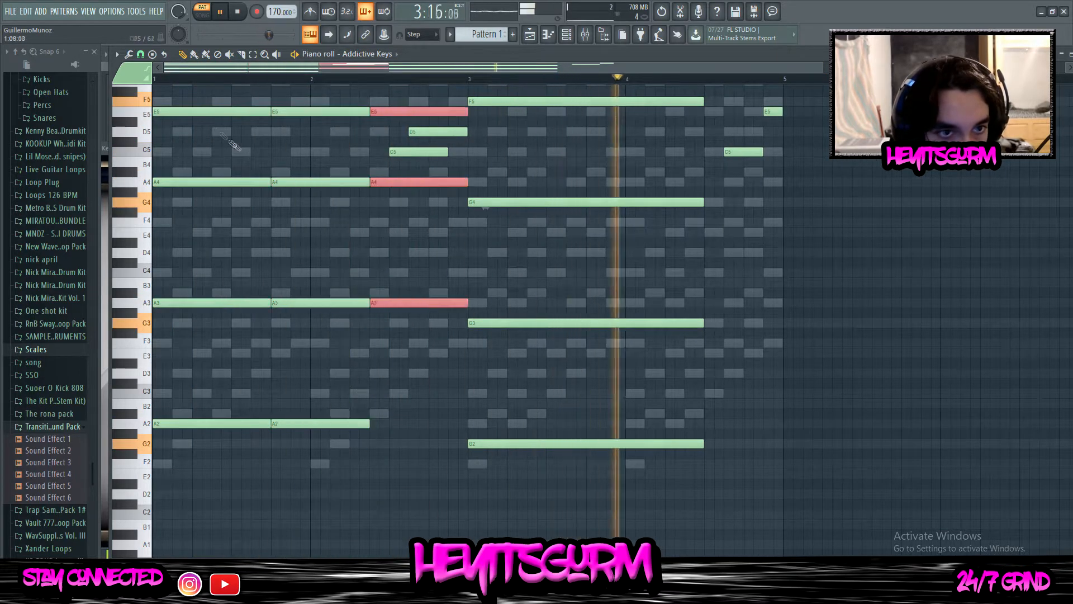
Shorten the second chord by about two steps and move the third chord earlier to start where it ends
scroll(380, 166, up, 2)
drag(307, 147, 352, 556)
drag(367, 487, 348, 489)
scroll(385, 447, up, 4)
drag(417, 158, 384, 437)
drag(371, 138, 360, 324)
drag(357, 173, 308, 173)
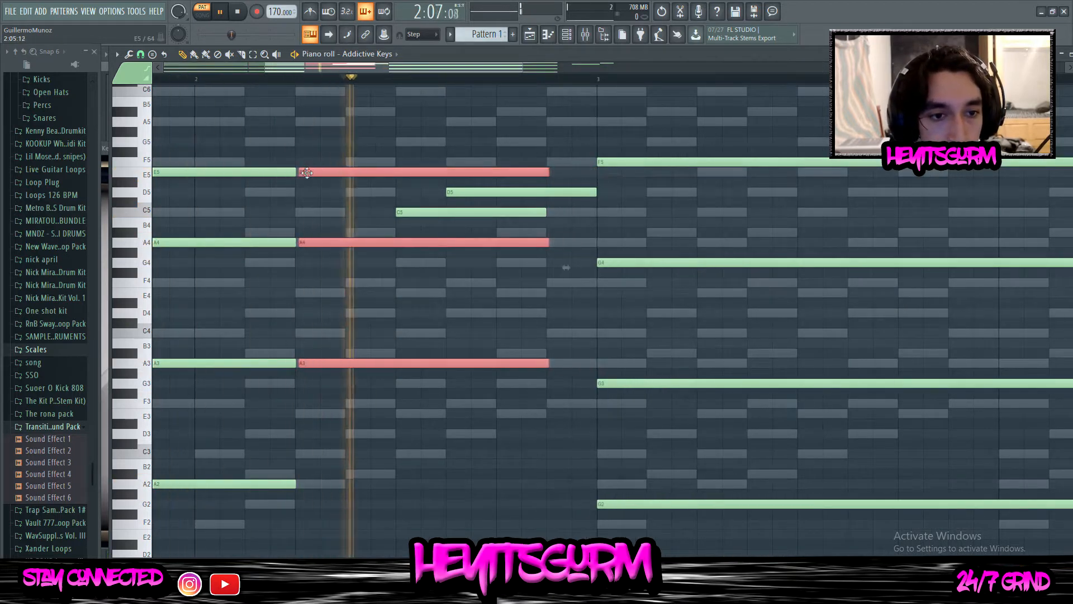
Align the second chord's end with the third chord's start and extend the third chord to bar 3
drag(268, 144, 222, 554)
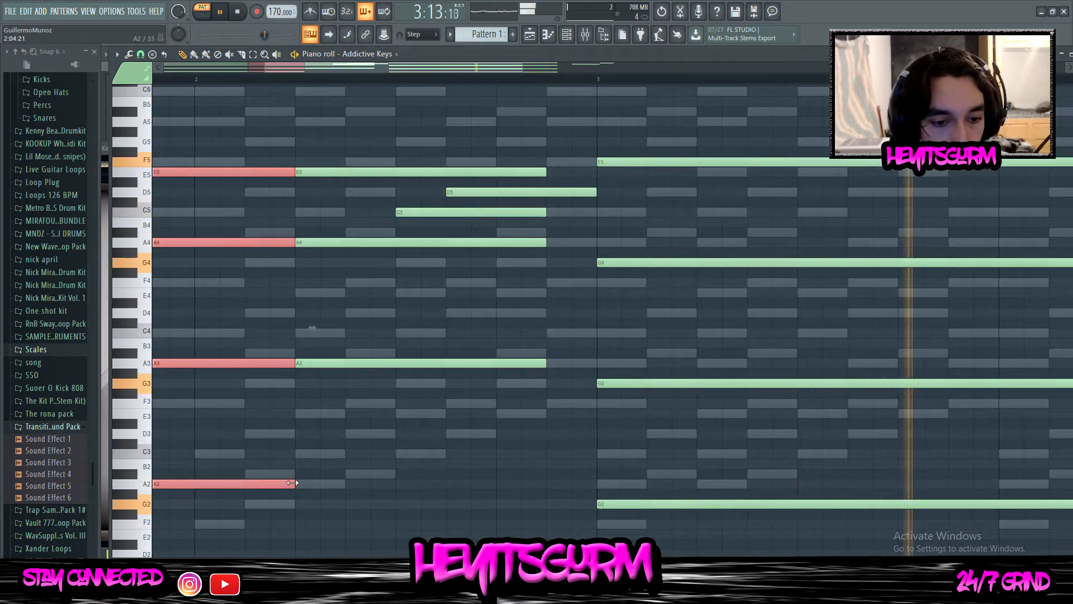
drag(376, 121, 390, 385)
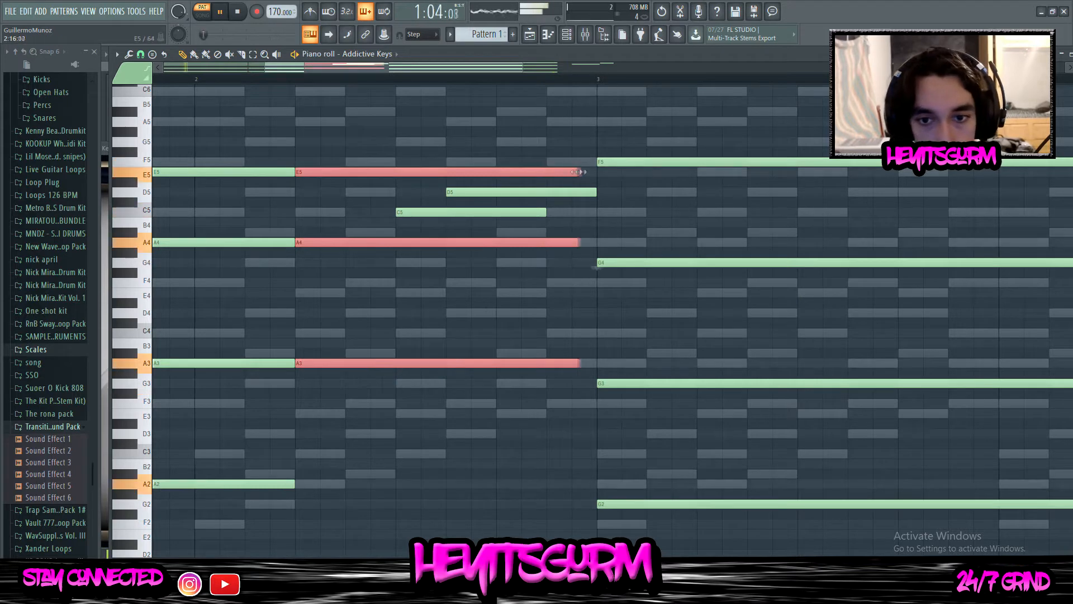
drag(253, 147, 274, 449)
Shorten the F5, G4, G3 and G2 chord at bar 3 to about twelve steps
scroll(324, 352, down, 4)
drag(503, 112, 503, 539)
scroll(603, 154, up, 3)
drag(593, 167, 508, 184)
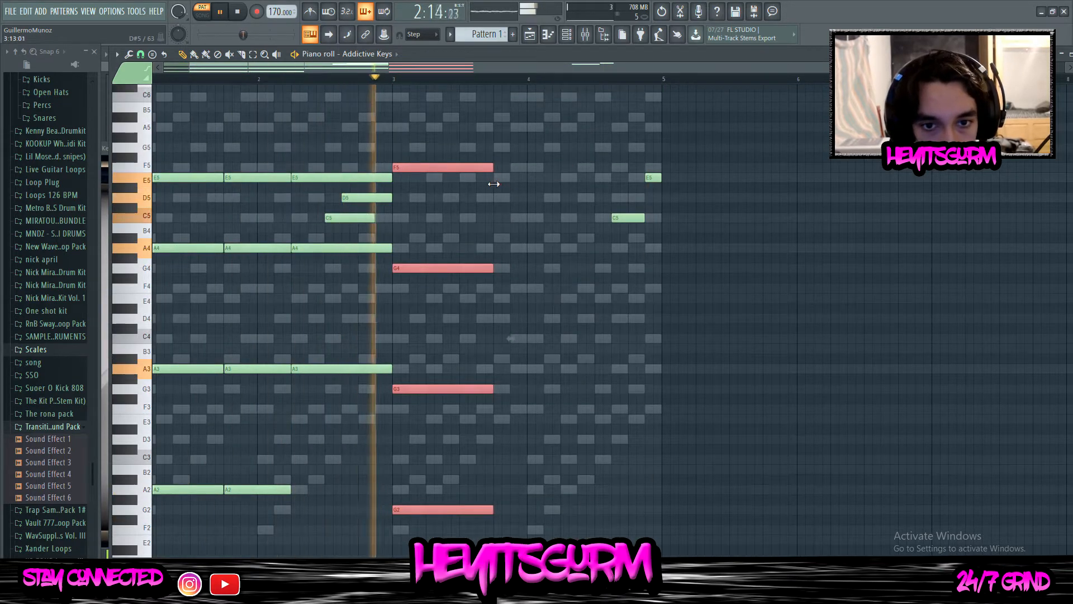
Duplicate the bar 3 chord twice and trim the last copy to end at bar 5
key(ctrl+b)
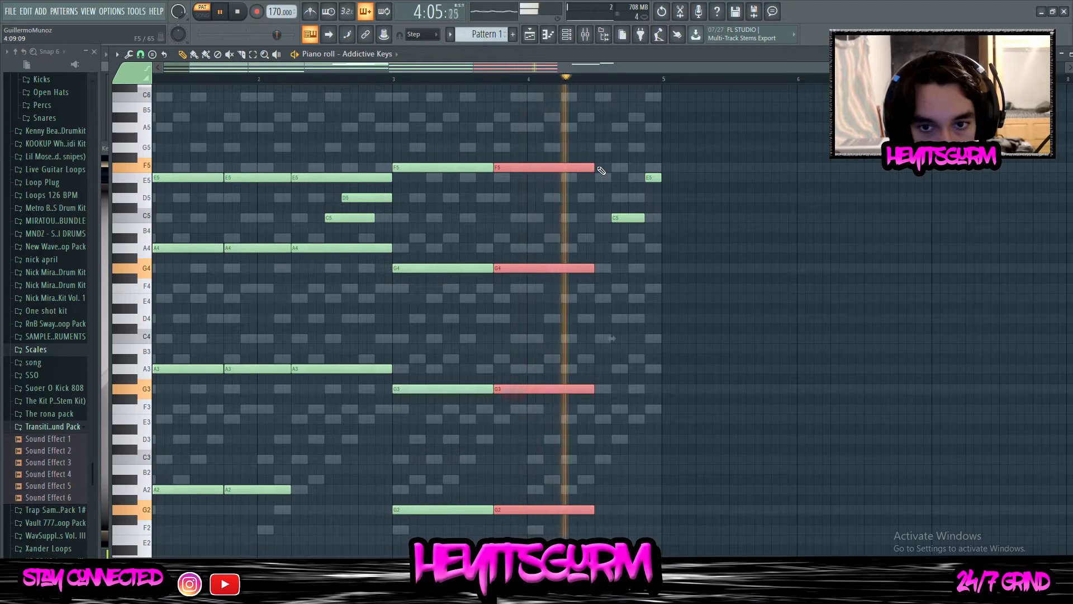
key(ctrl+b)
drag(694, 167, 661, 167)
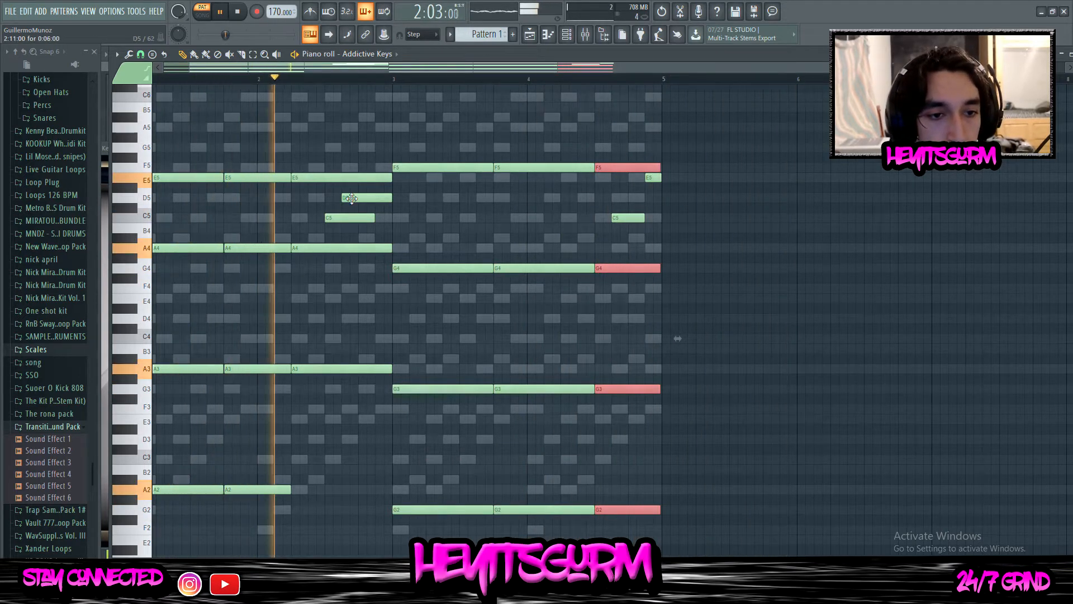
Change the last chord's notes to E5, E4, F3 and A2 and replay from late in bar 3
scroll(524, 237, up, 2)
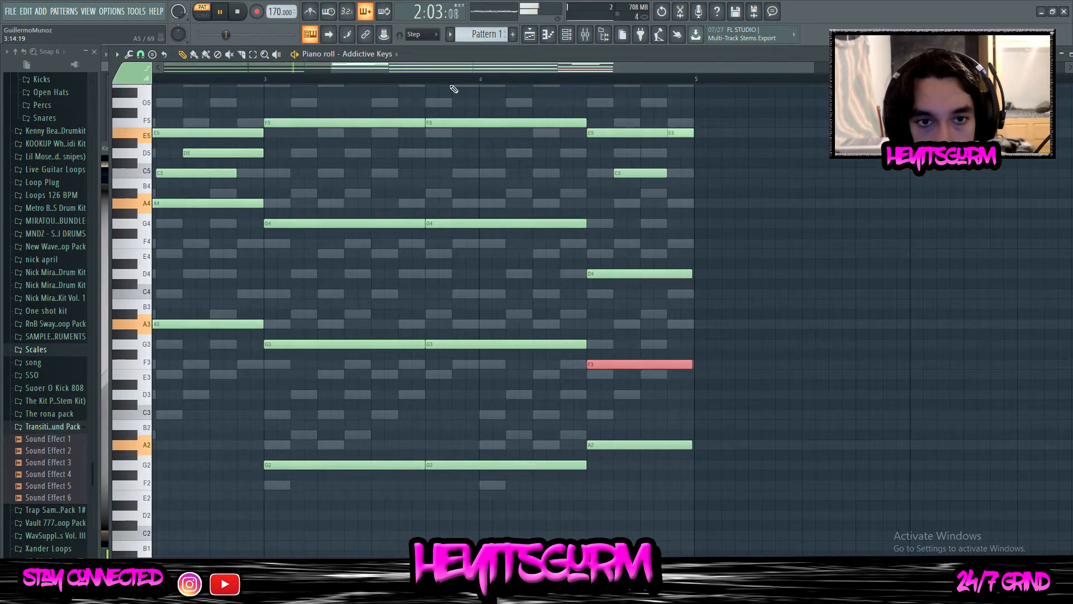
click(451, 86)
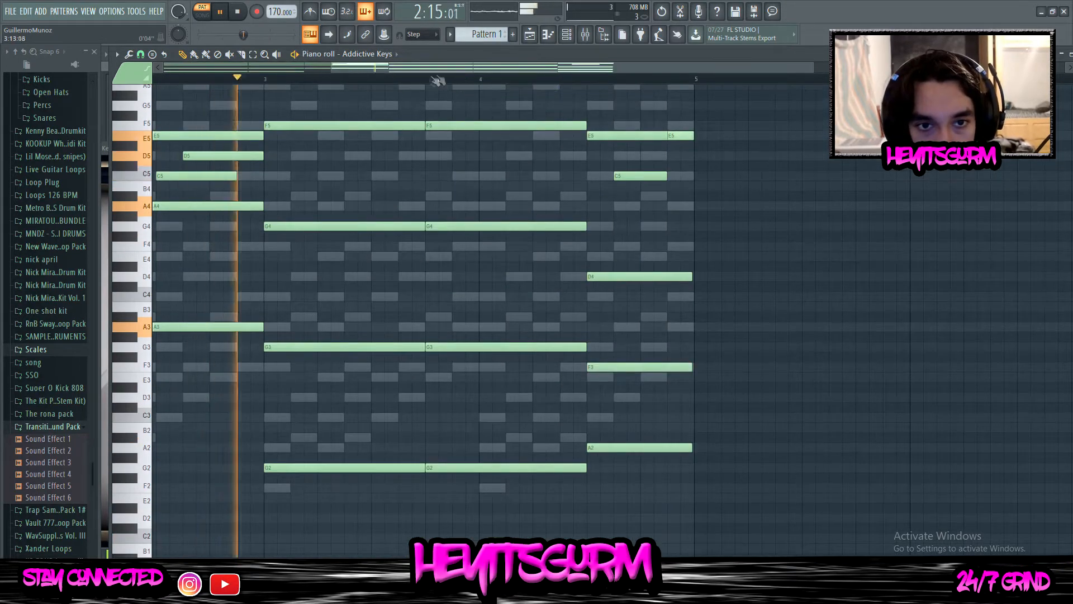
click(451, 81)
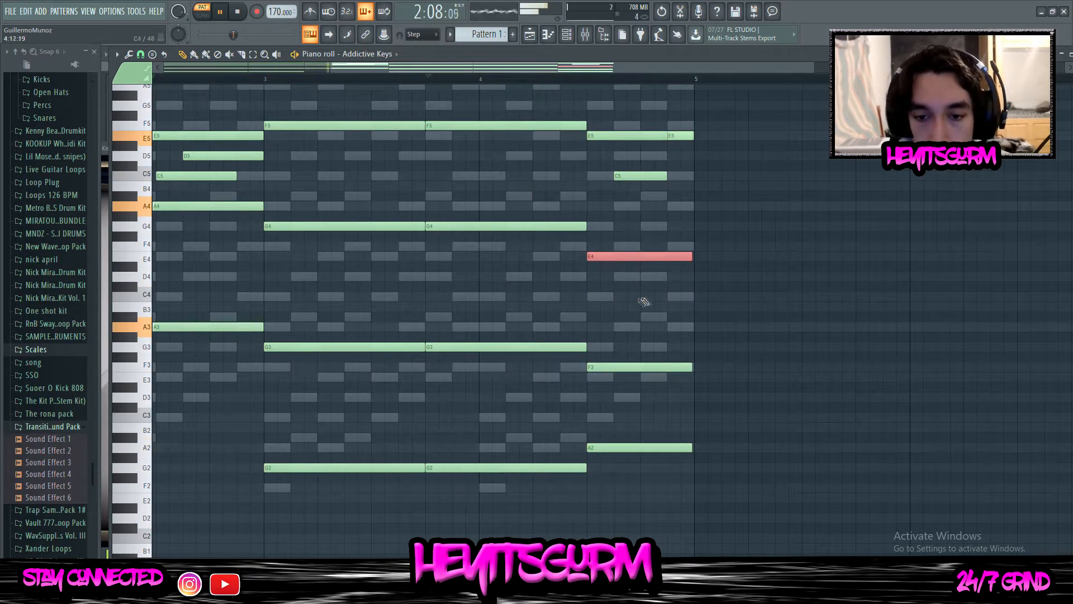
Try the last chord's F3 note at G3 and settle it on E3
drag(641, 303, 619, 421)
key(shift+Up)
key(shift+Up)
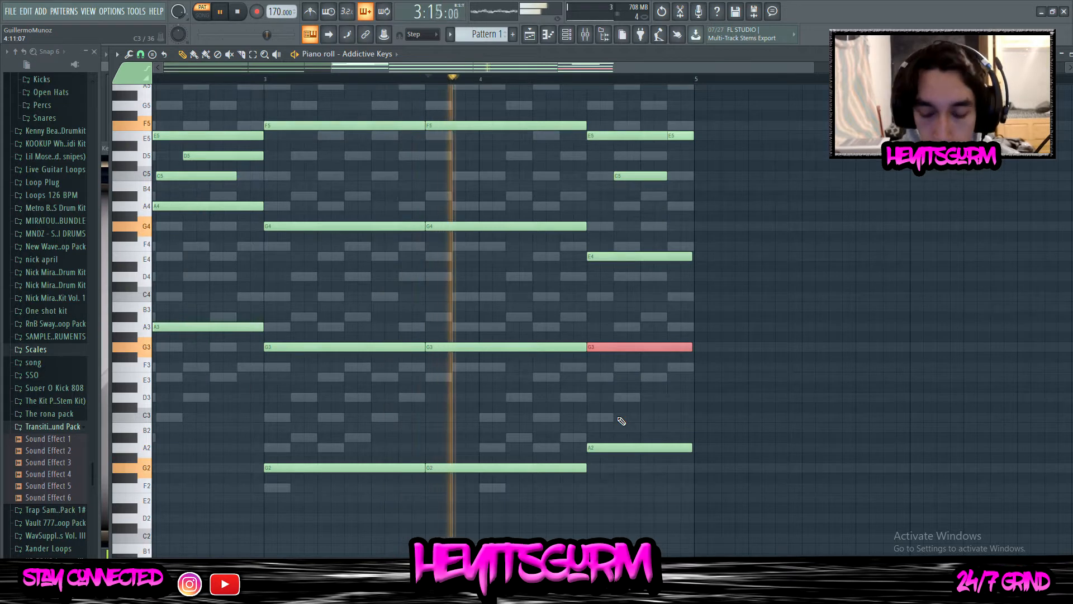
key(shift+Down)
key(shift+Down)
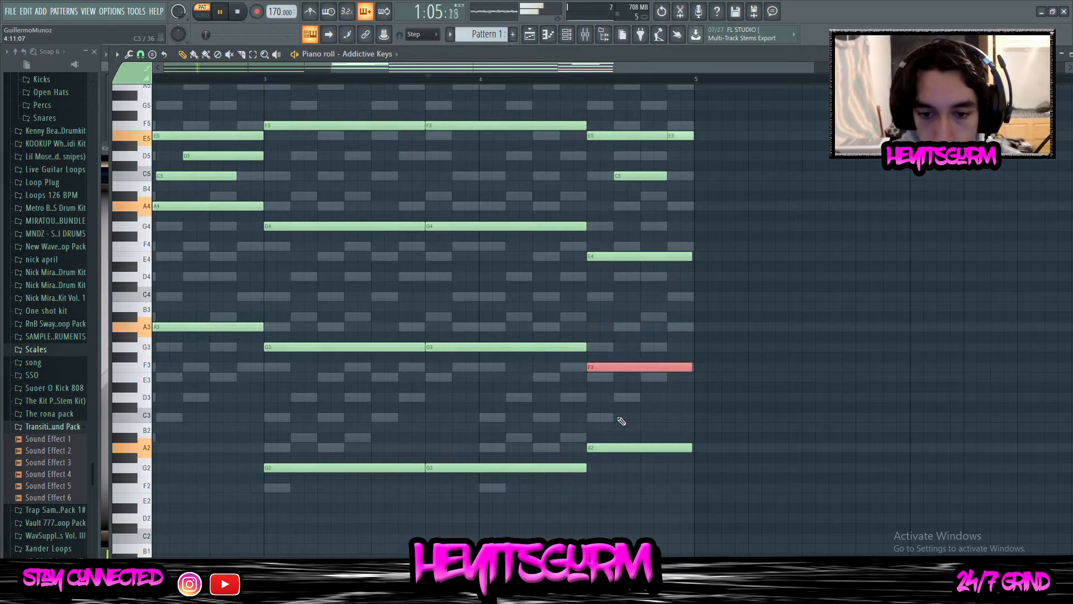
scroll(621, 421, down, 3)
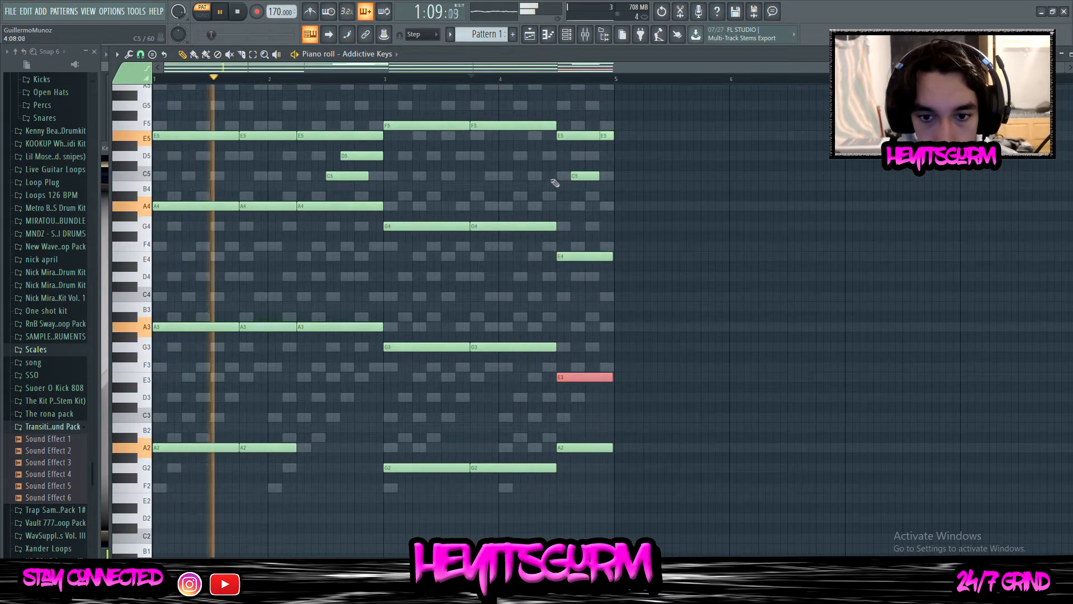
Lower the last chord's A2 bass note to F2 and one step further
scroll(555, 183, up, 3)
key(shift+Down)
key(shift+Down)
key(shift+Down)
key(shift+Down)
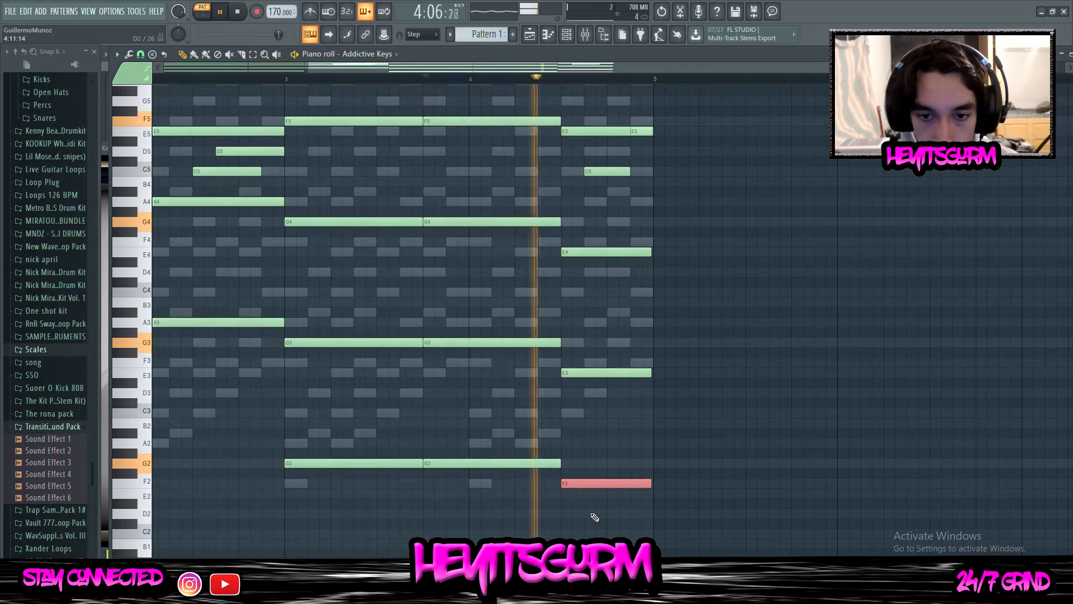
scroll(532, 431, down, 2)
key(shift+Down)
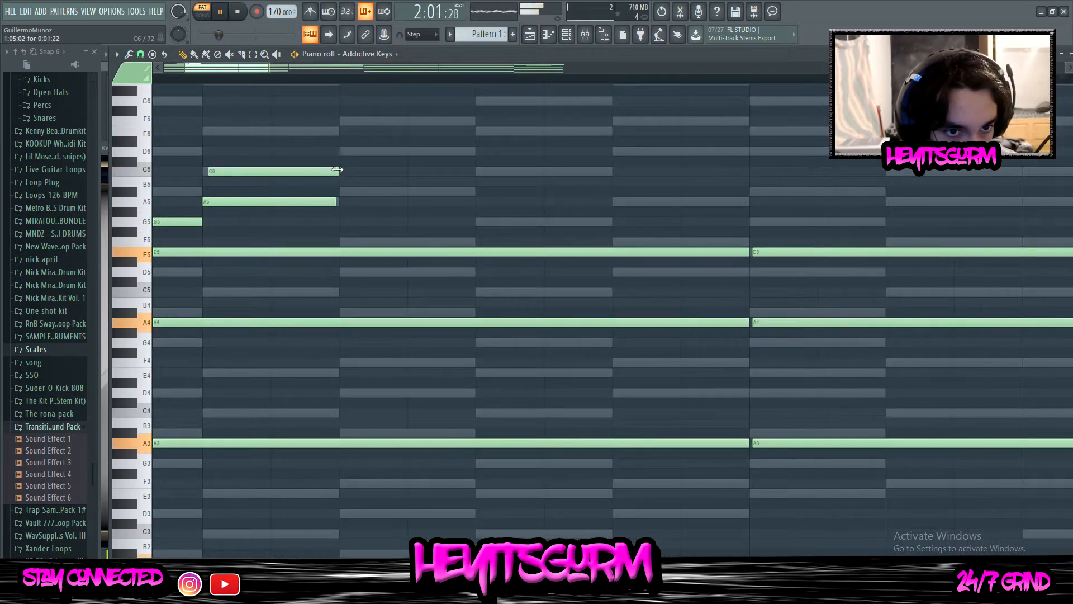
Lengthen the C6 melody note in bar 1 to about 15 steps and reduce A5 to a very short grace note before it
scroll(339, 171, down, 3)
drag(271, 160, 304, 224)
drag(295, 170, 605, 170)
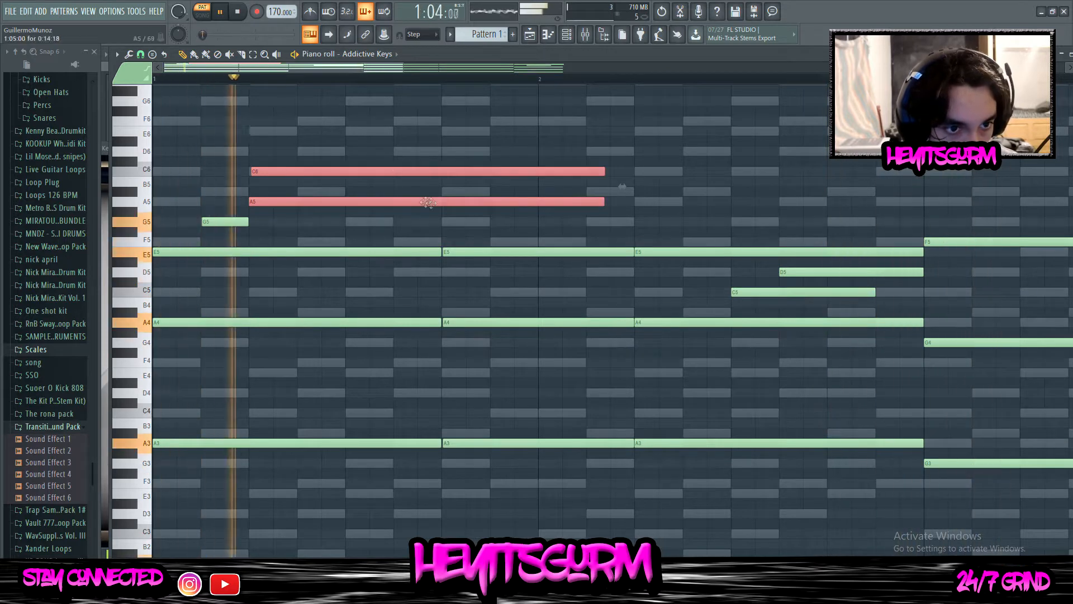
drag(611, 227, 244, 203)
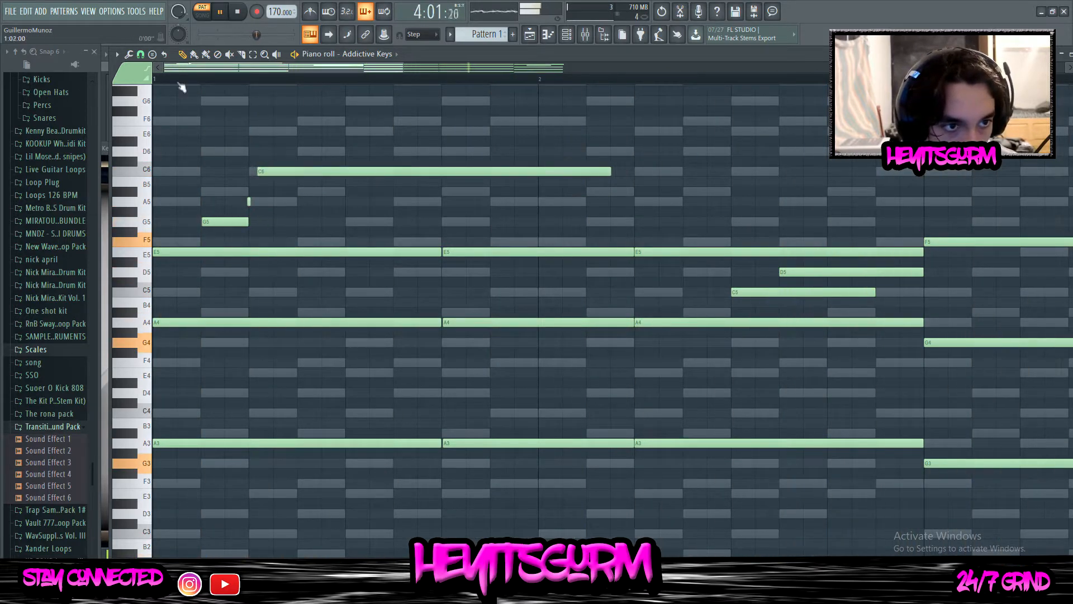
Raise the opening G5, A5 and C6 melody notes by one octave
drag(344, 228, 196, 161)
key(ctrl+Up)
scroll(134, 145, down, 3)
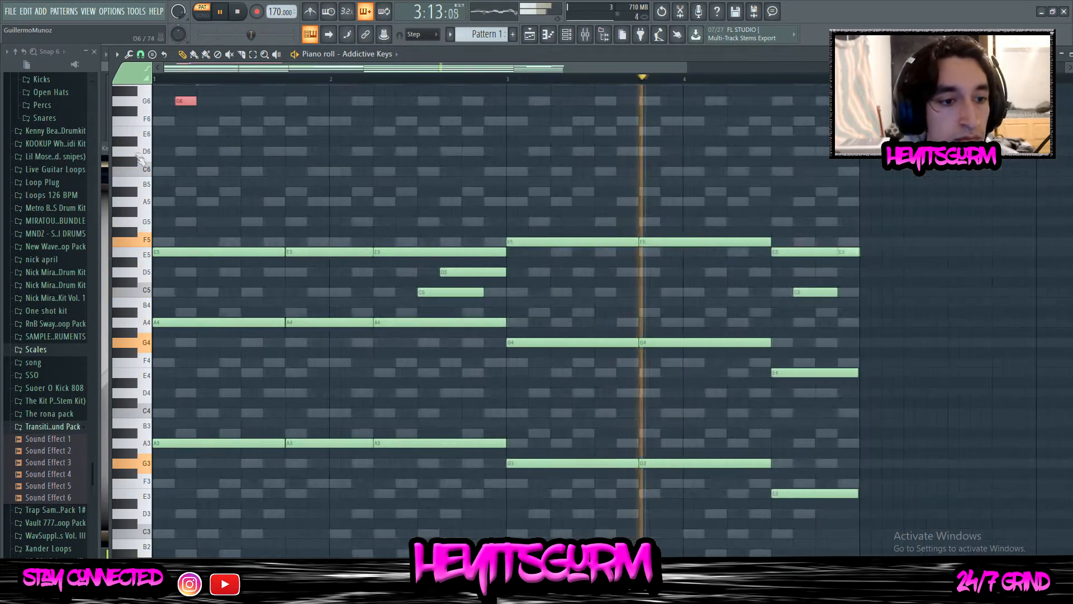
Add a long A6 melody note in bar 1 and trim C7 to end with the first chord, just before it
scroll(133, 144, up, 3)
click(264, 202)
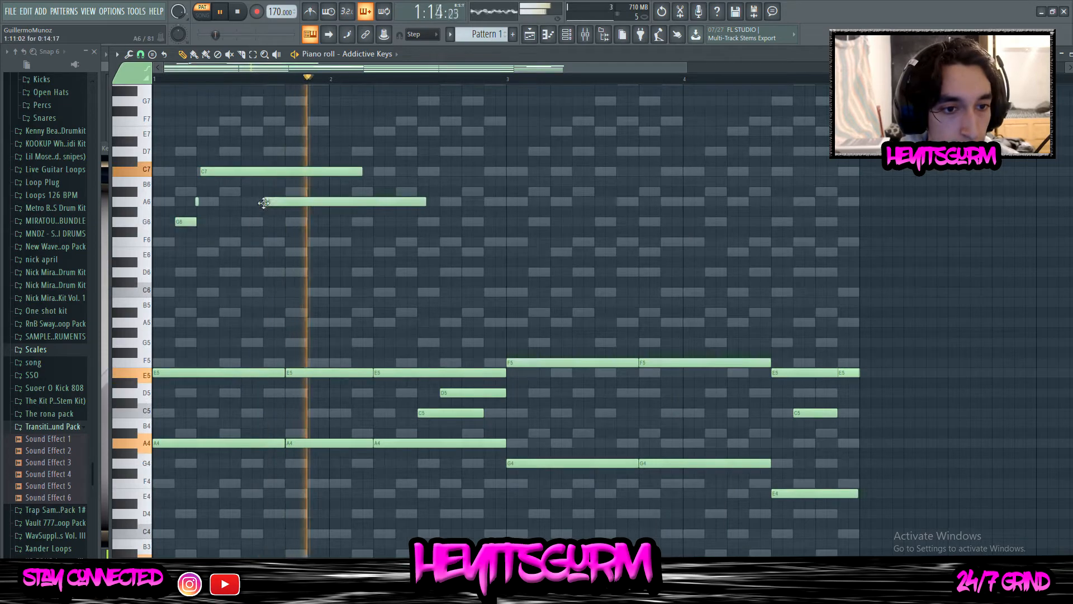
scroll(262, 164, up, 3)
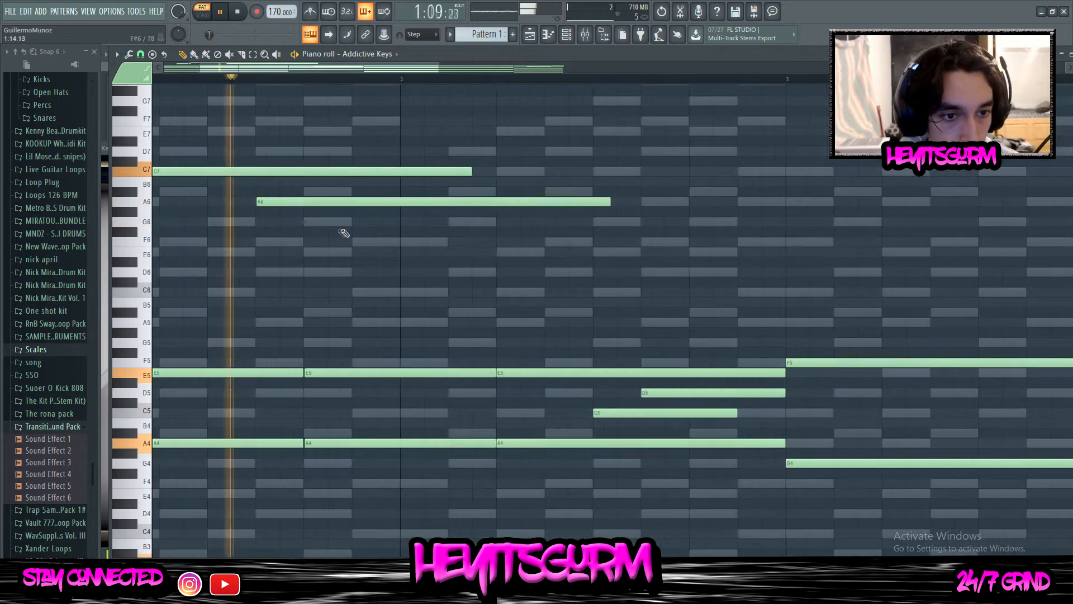
drag(304, 205, 352, 184)
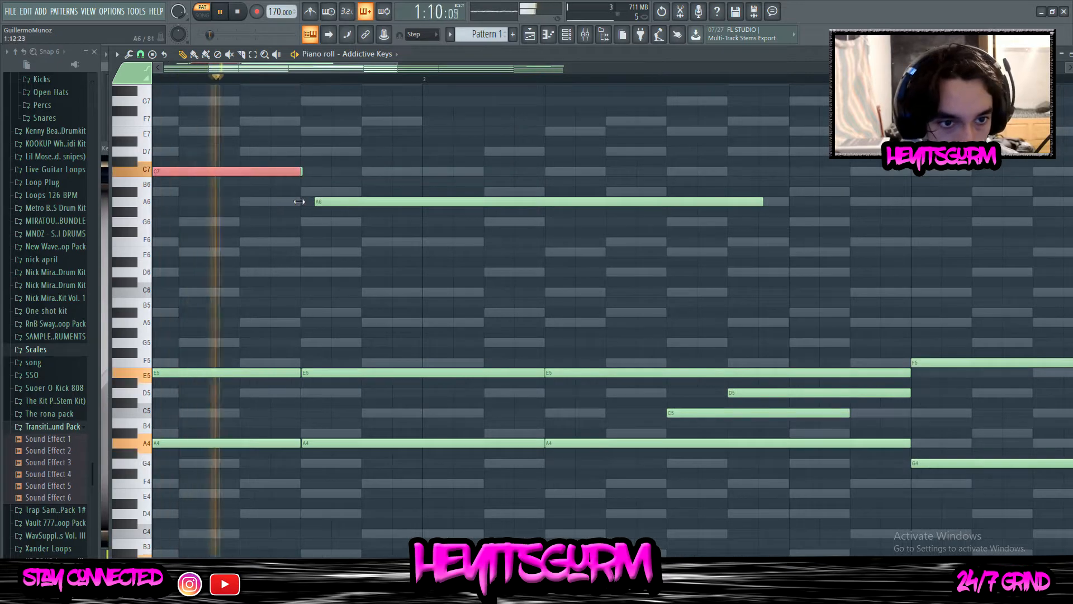
Shorten the A6 note to end midway through bar 2 and follow it with G6, F6 and E6 up to bar 3
scroll(307, 201, down, 2)
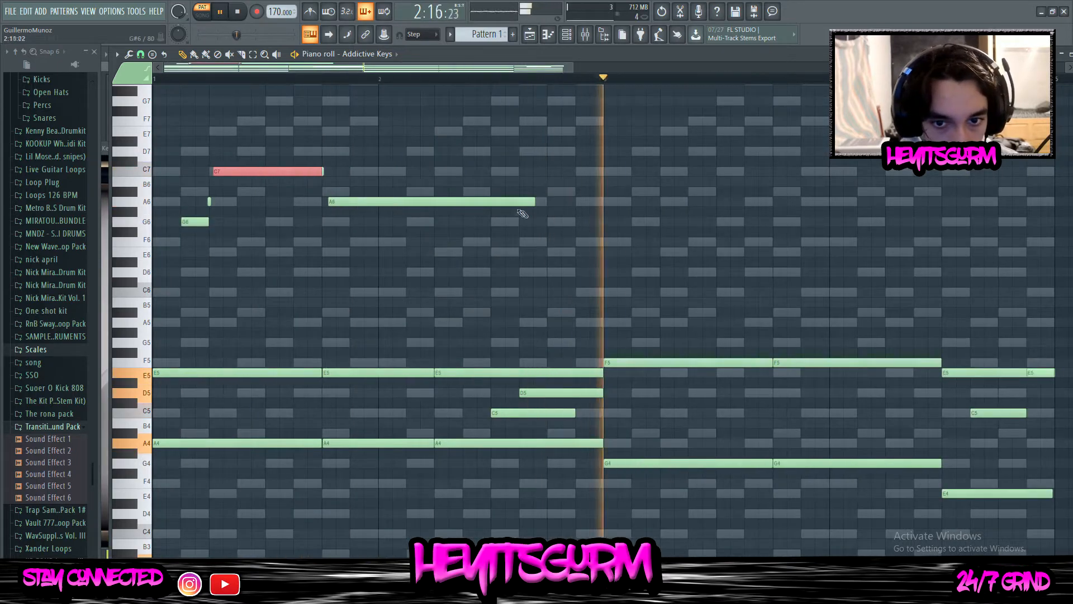
drag(534, 212, 490, 212)
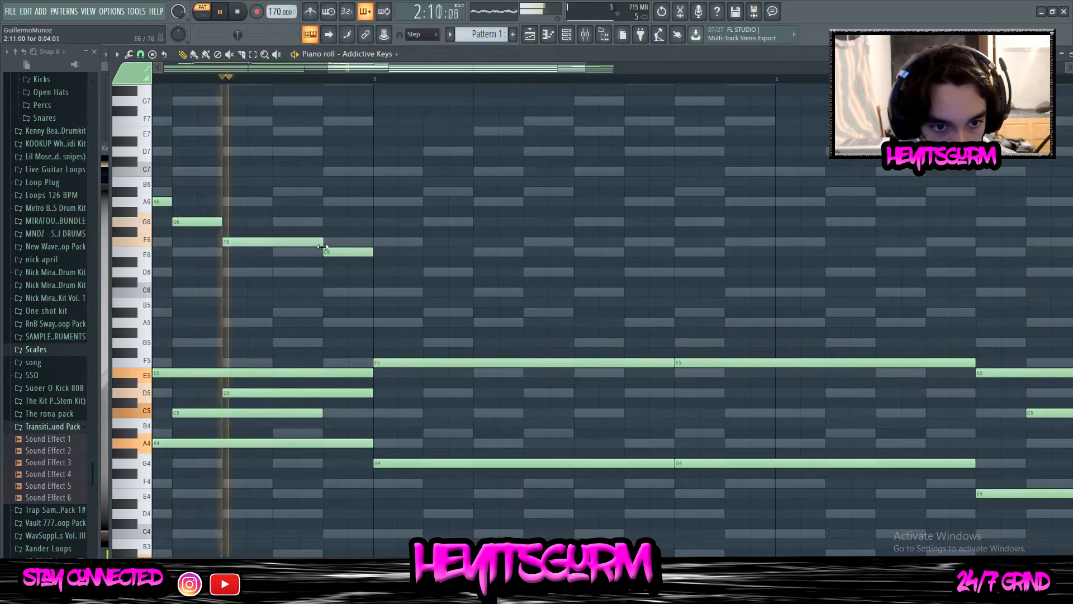
scroll(324, 235, down, 2)
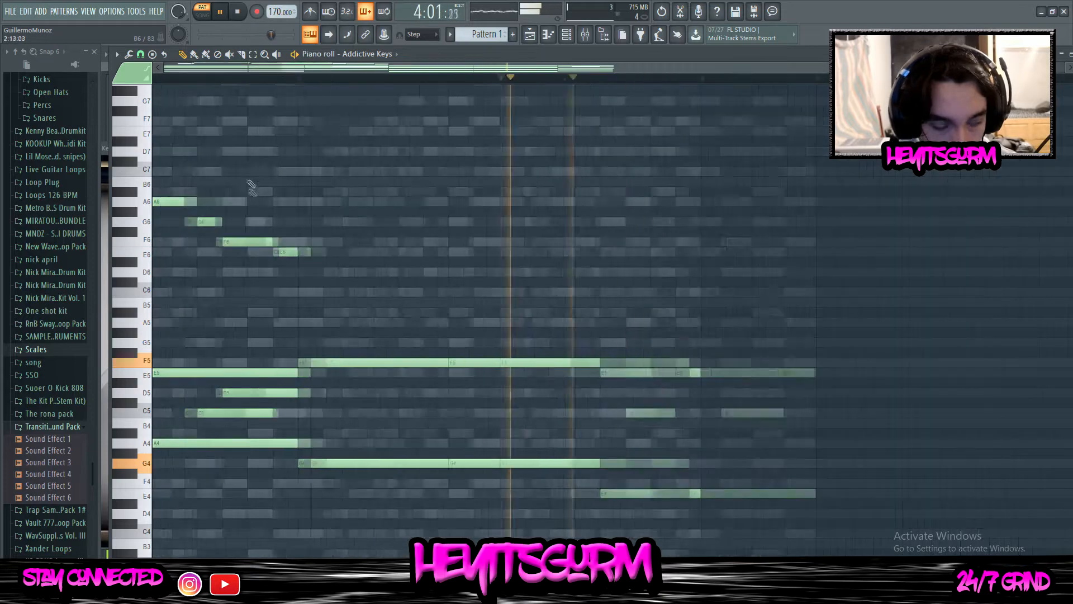
Duplicate the two-bar upper melody into bars 3 and 4
scroll(250, 186, down, 2)
drag(456, 305, 157, 106)
key(ctrl+b)
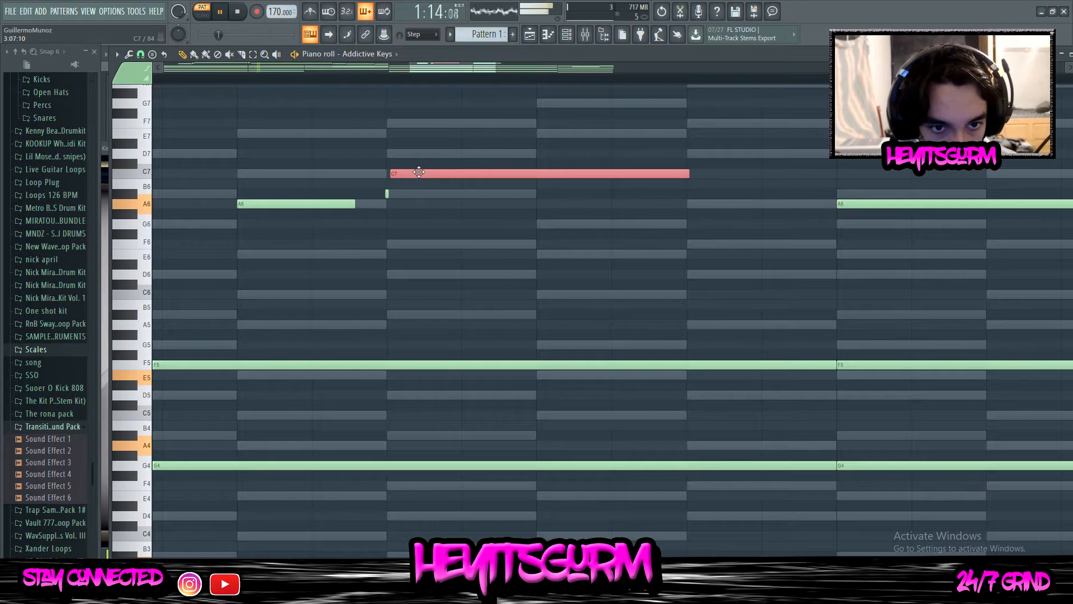
Rework the copied melody into A6, a short A#6, C7 and A6, followed by E6, D6, F6 and G6 in bar 4
scroll(395, 192, down, 4)
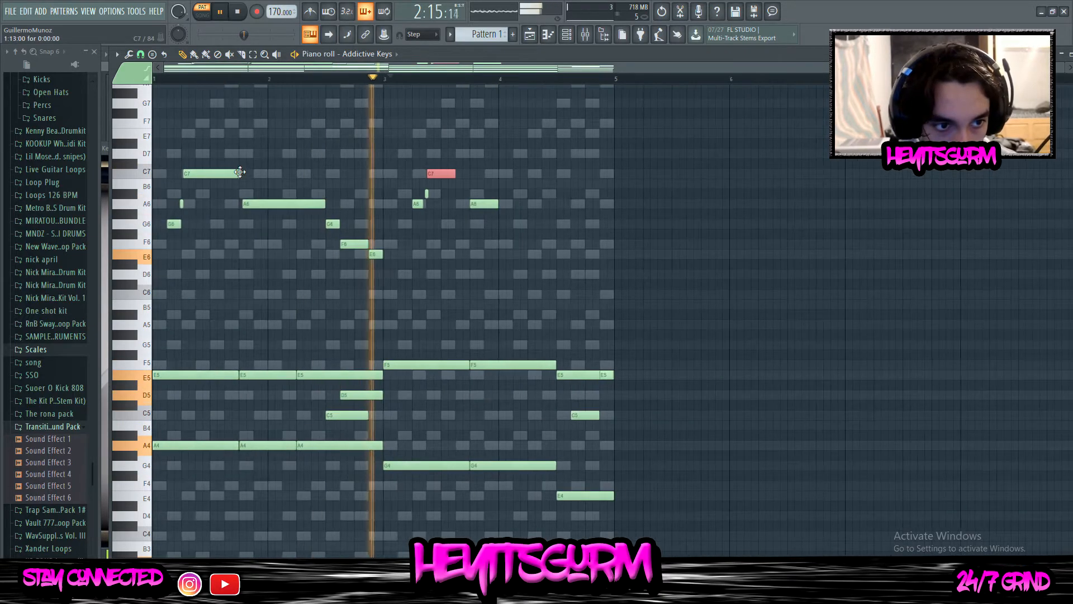
scroll(341, 184, up, 5)
scroll(577, 182, down, 4)
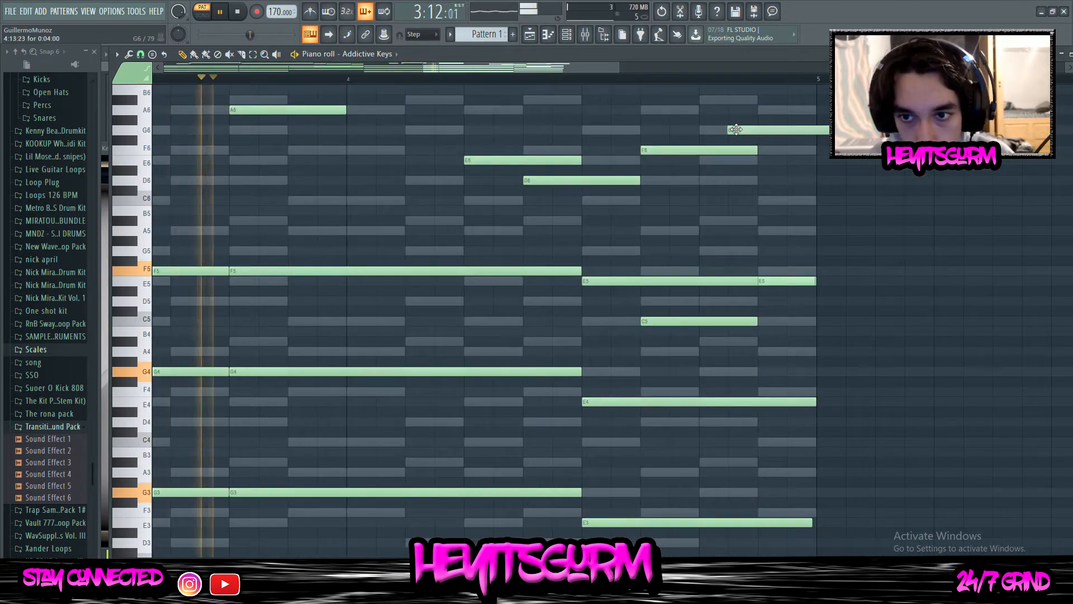
Try an A#6 note late in bar 4, and rework that bar's melody to A6, G6, A6 and C7
click(709, 102)
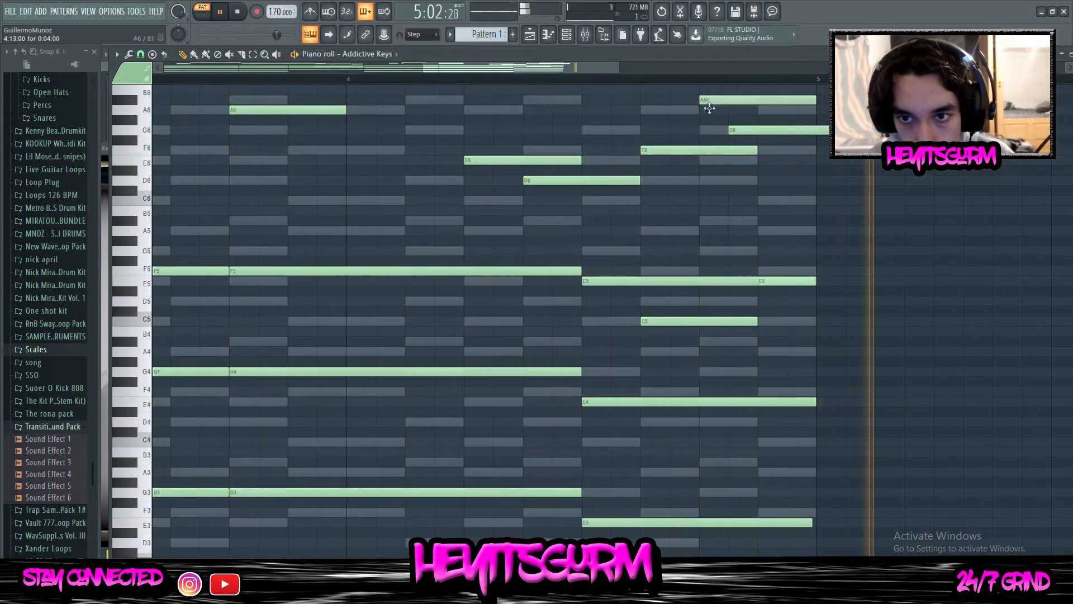
drag(709, 101, 710, 105)
scroll(455, 87, down, 1)
click(423, 79)
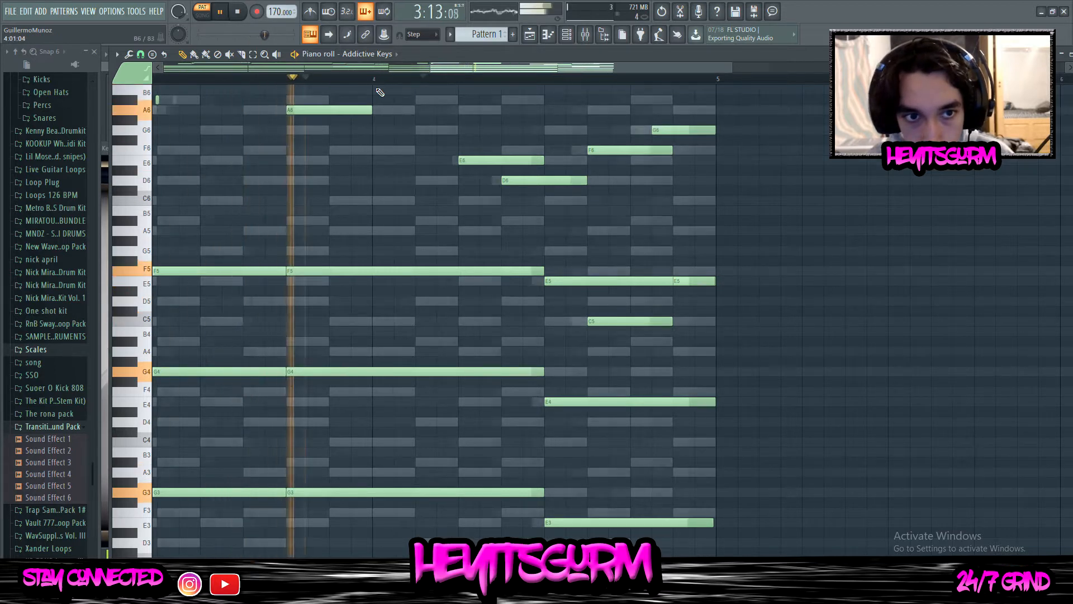
scroll(383, 85, down, 2)
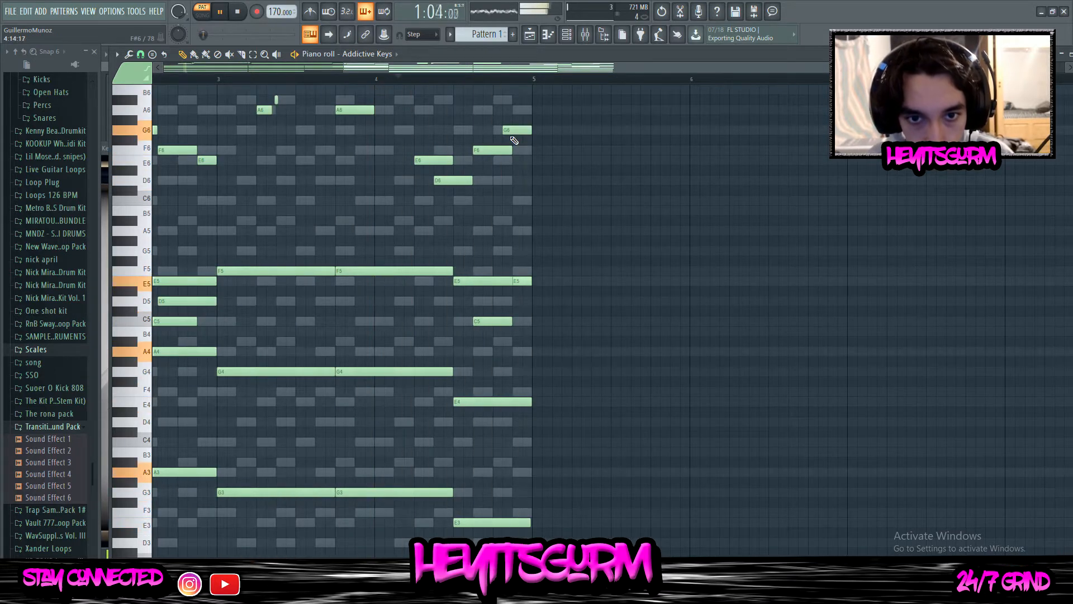
scroll(514, 127, up, 5)
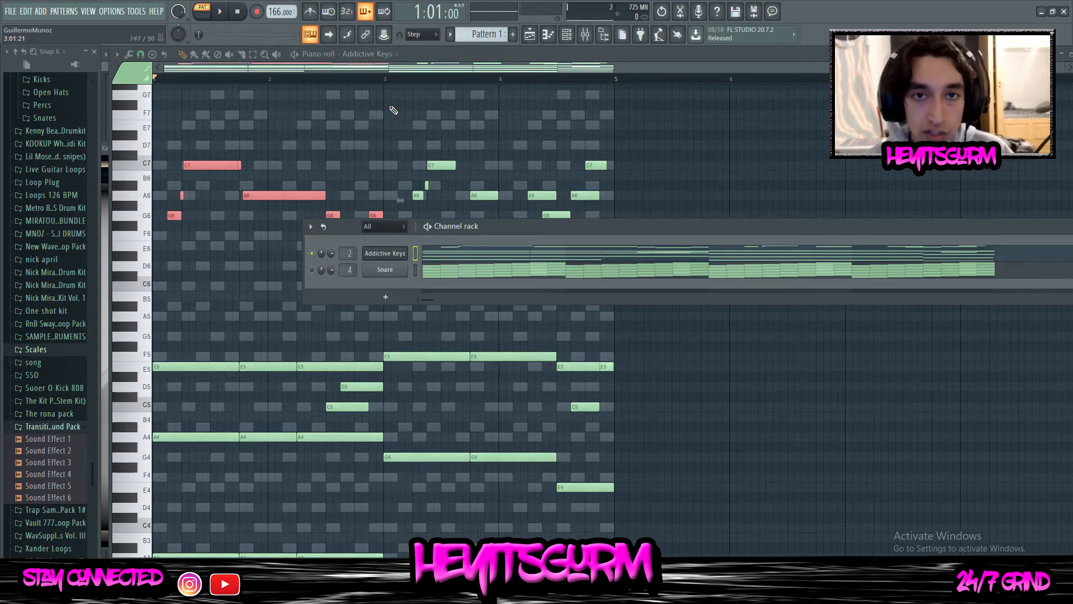
Show the Channel rack and add an Omnisphere instrument channel
click(566, 34)
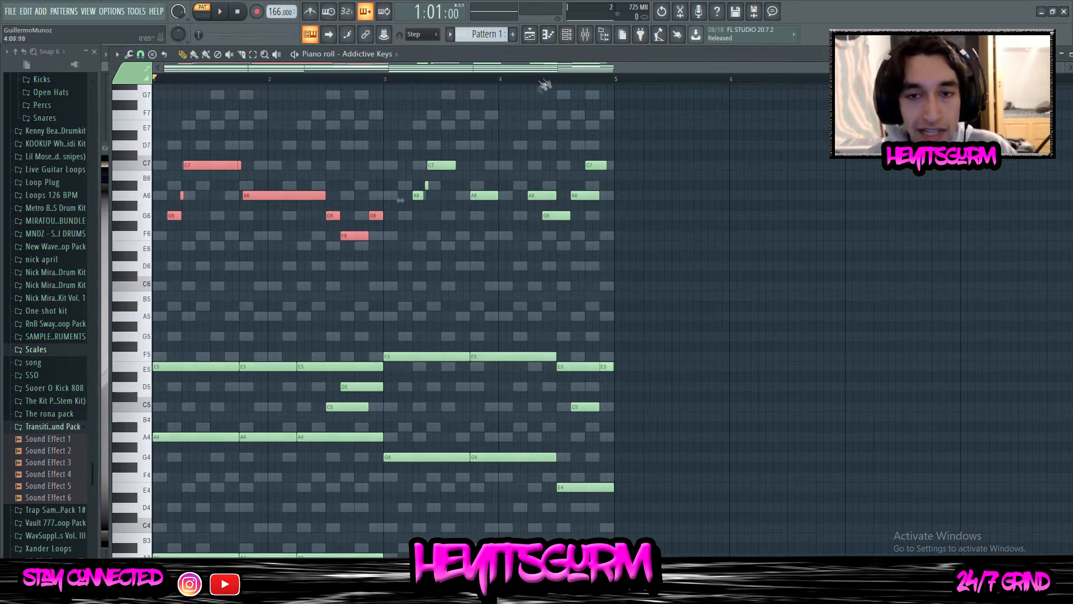
click(568, 35)
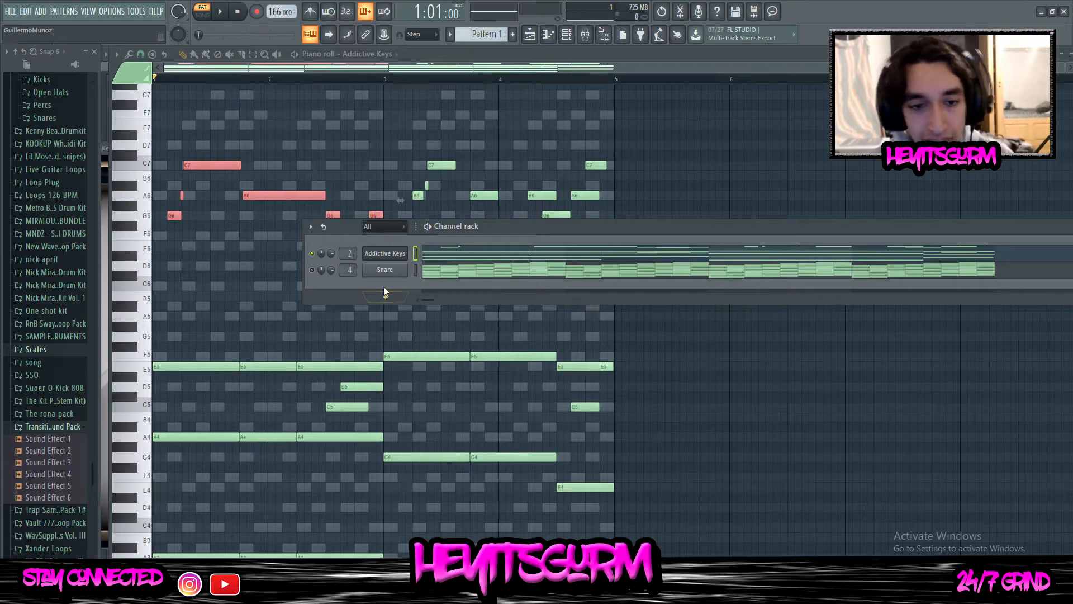
click(385, 298)
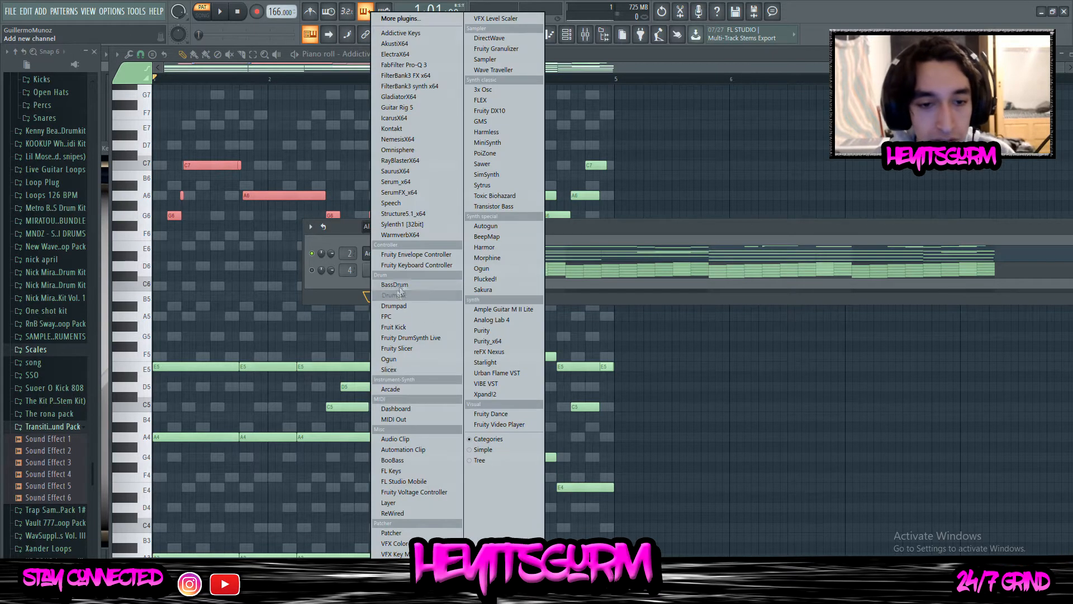
click(396, 162)
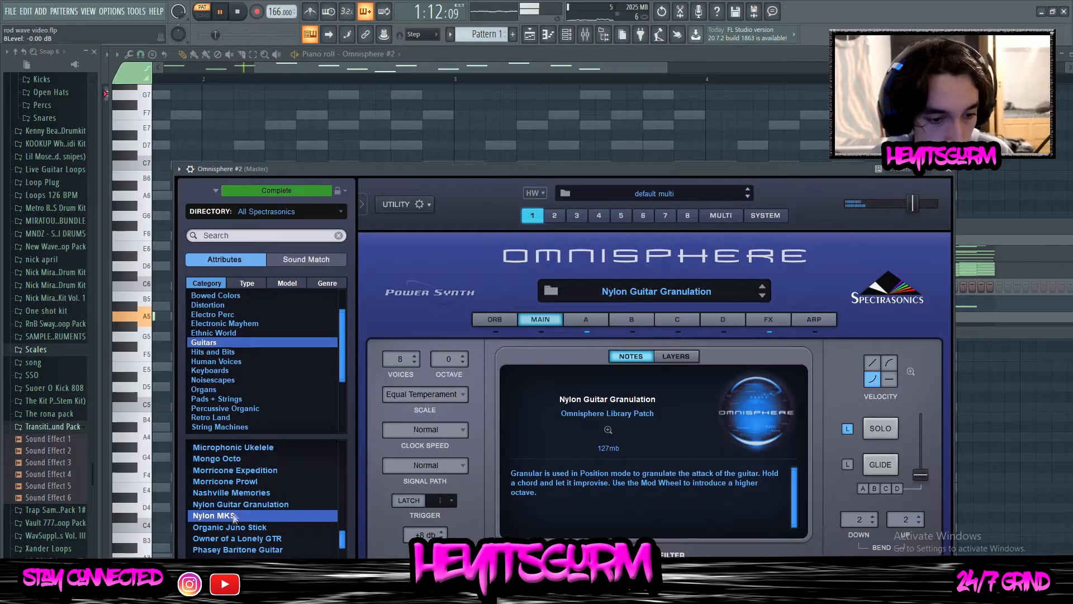
Audition the Nylon MKS guitar patch in Omnisphere #2 and load Phasey Baritone Guitar
click(234, 515)
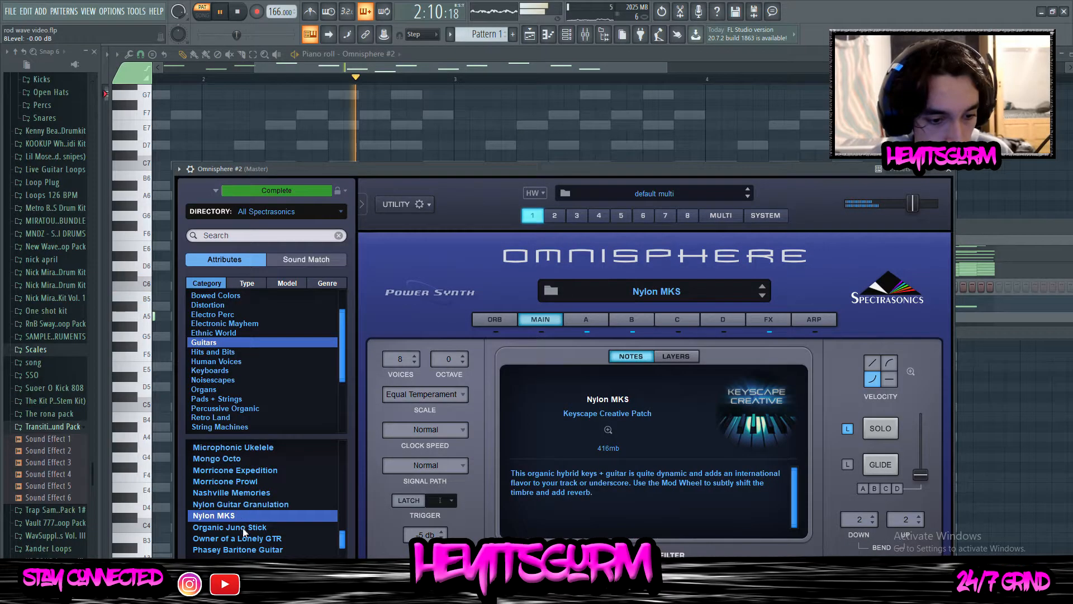
scroll(235, 509, down, 2)
click(244, 505)
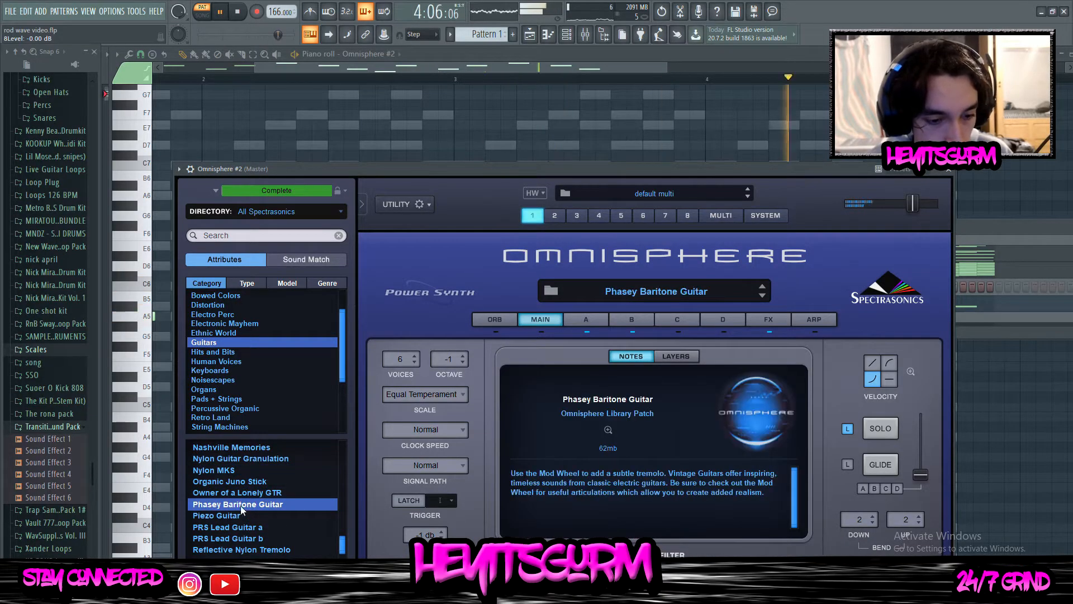
Delete all the melody notes from the Omnisphere #2 piano roll
click(278, 65)
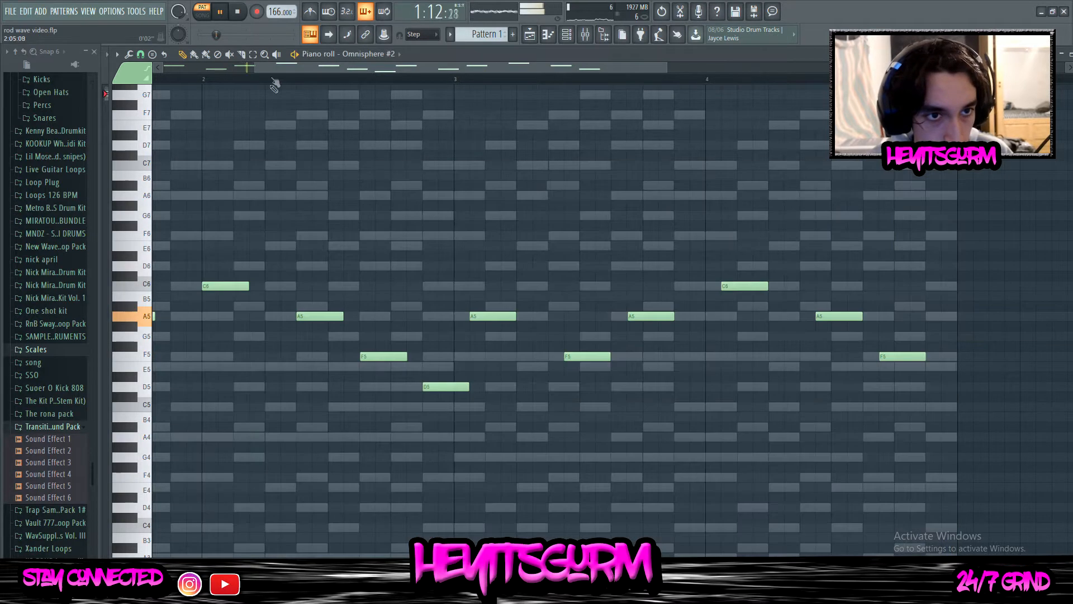
scroll(279, 84, down, 3)
drag(686, 451, 56, 197)
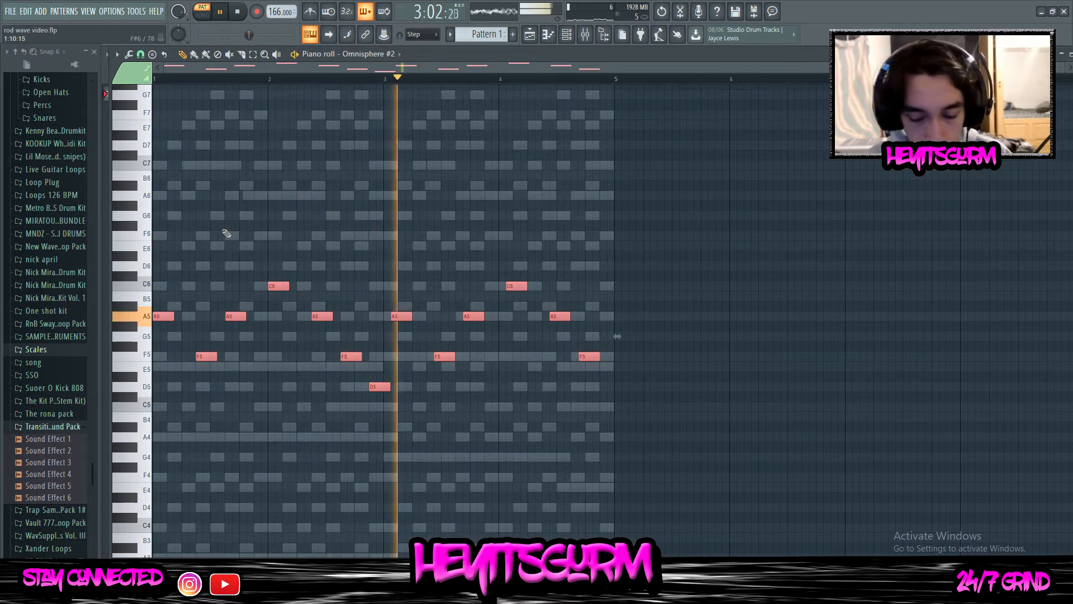
key(Delete)
Stop playback and inspect the Omnisphere #2 instrument window from the Channel rack
click(566, 34)
key(space)
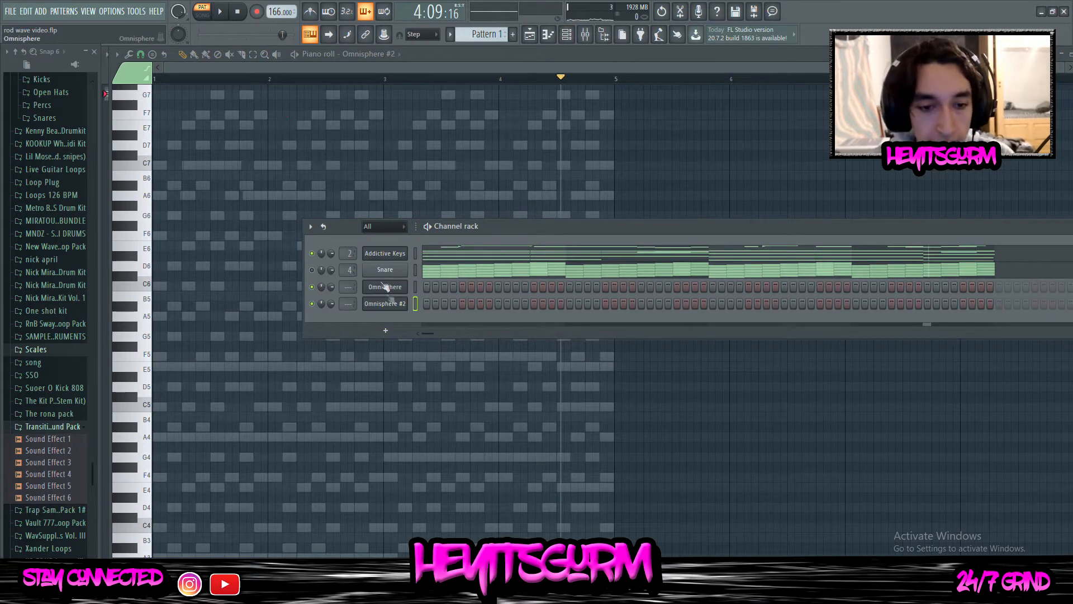
click(404, 304)
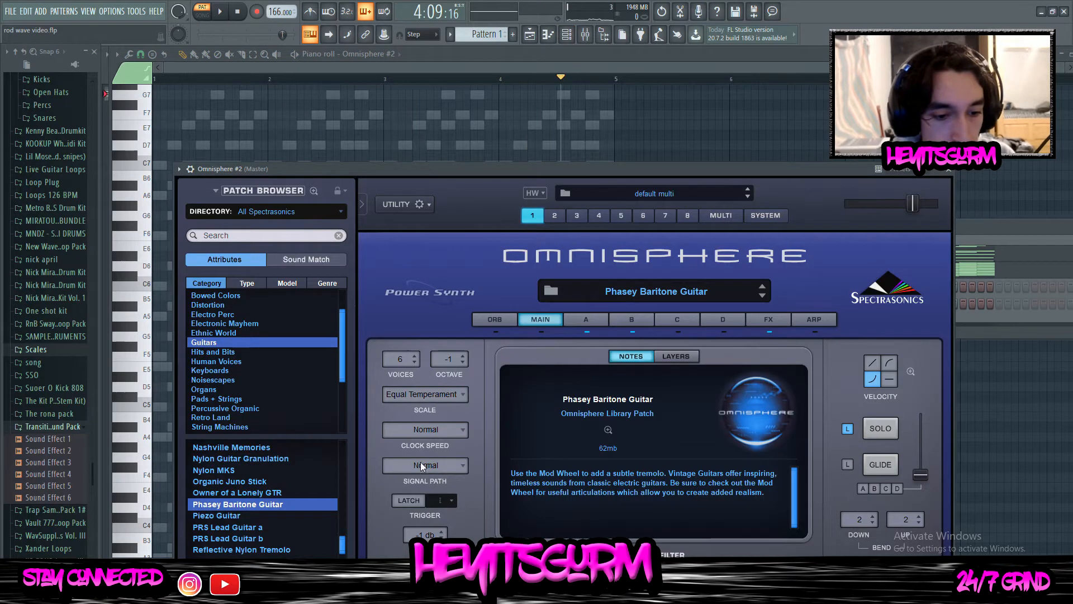
click(939, 170)
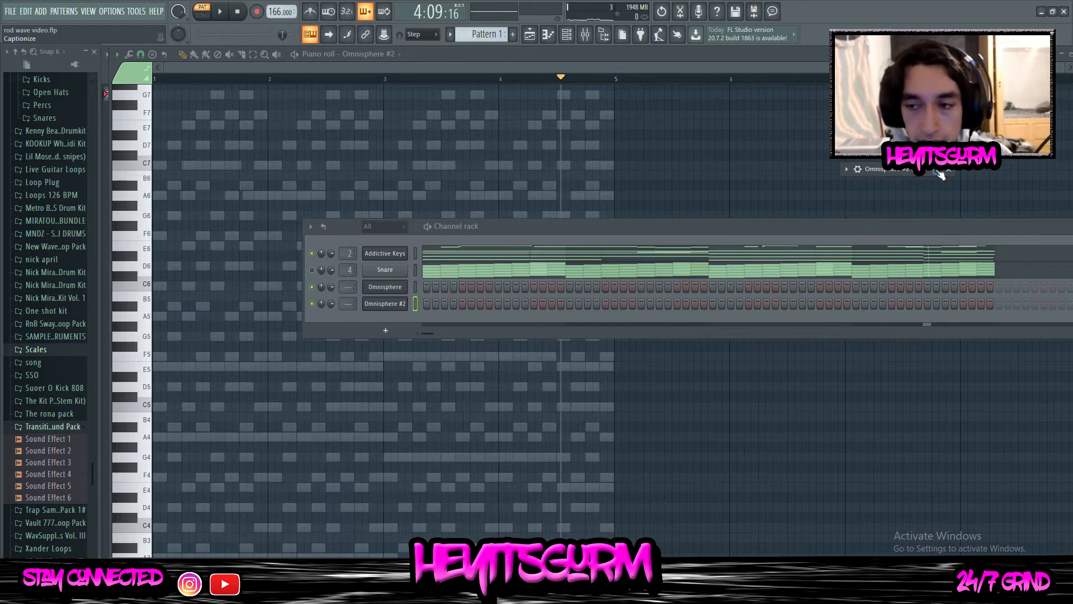
Open the Omnisphere #2 piano roll and improvise a melody on A6, C7 and D7 over the playing pattern
right_click(388, 305)
click(425, 306)
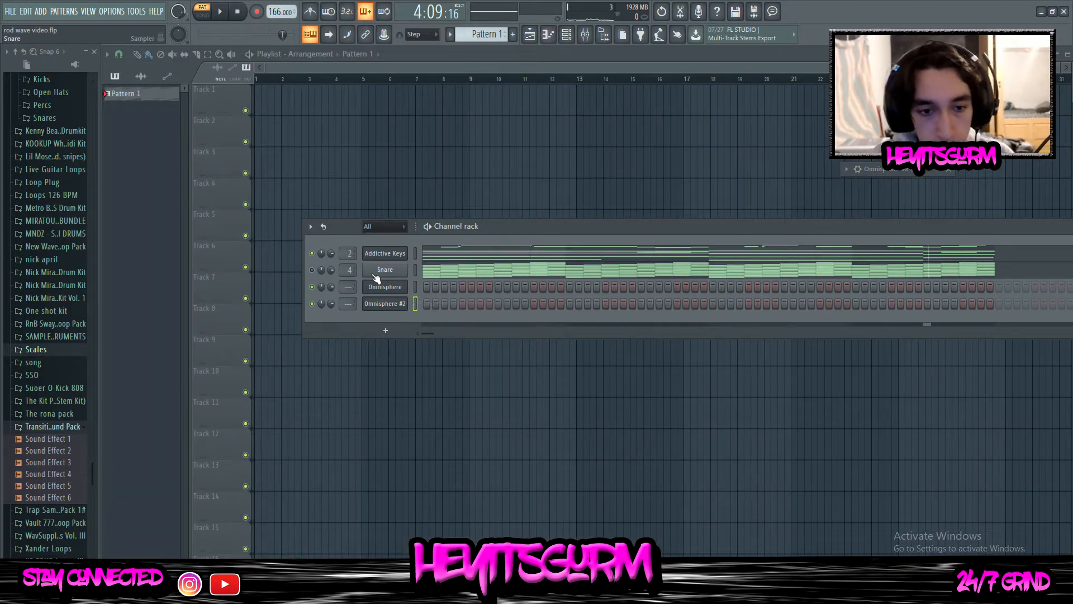
right_click(380, 305)
click(425, 306)
click(220, 11)
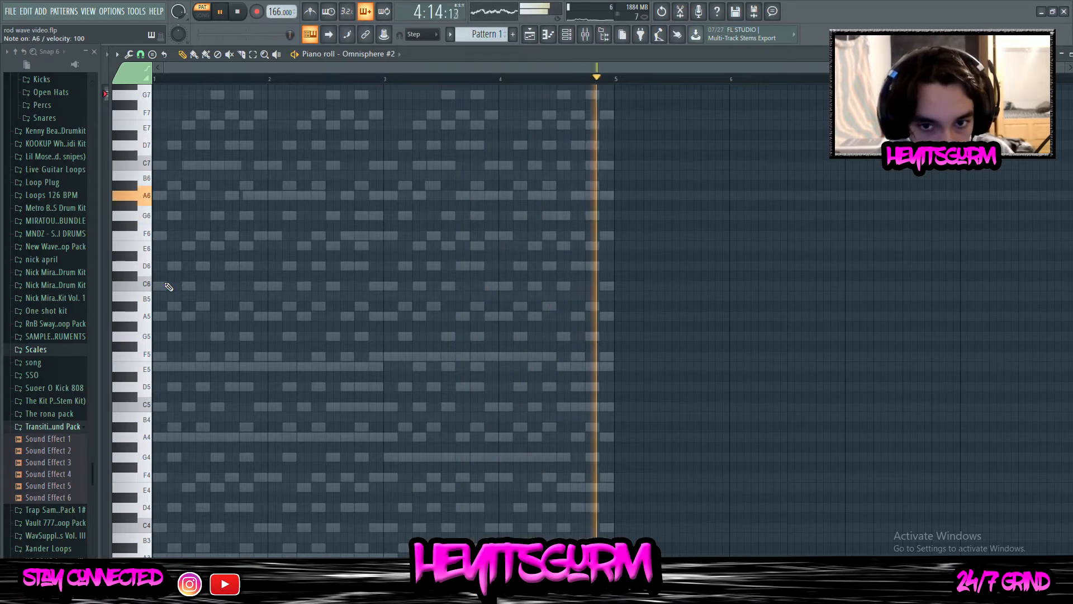
key(space)
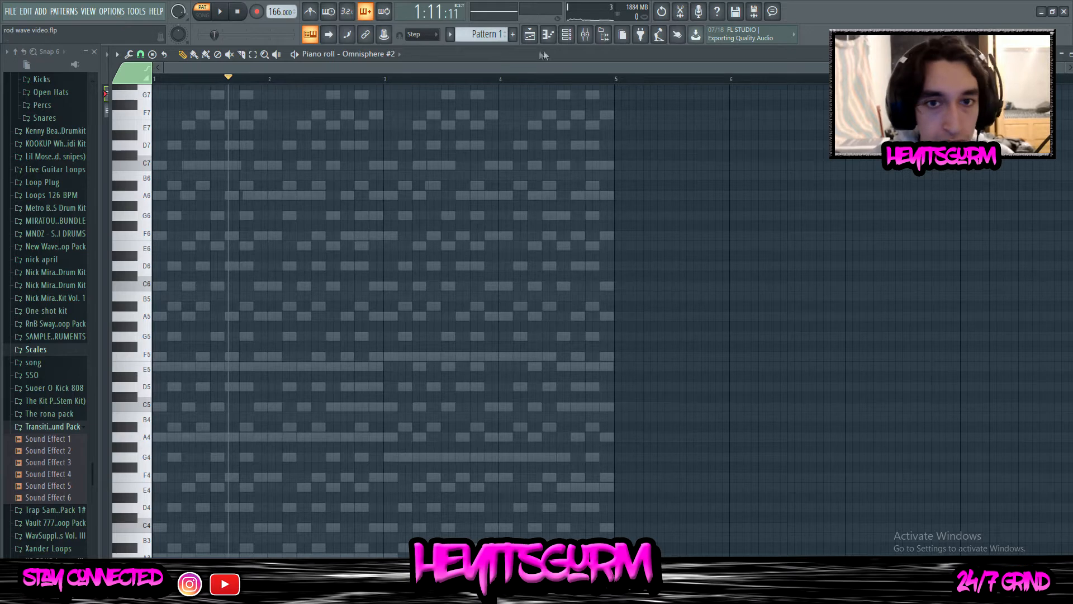
Dump the last 2 minutes of played notes from the score log into Pattern 2 for Omnisphere #2
click(112, 11)
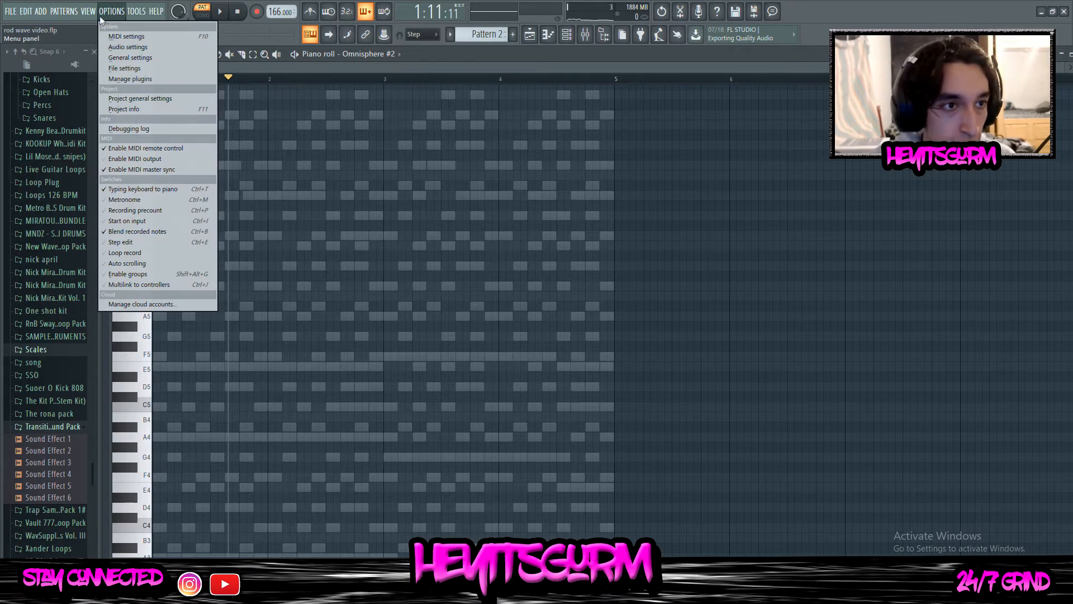
mouse_move(137, 15)
mouse_move(179, 119)
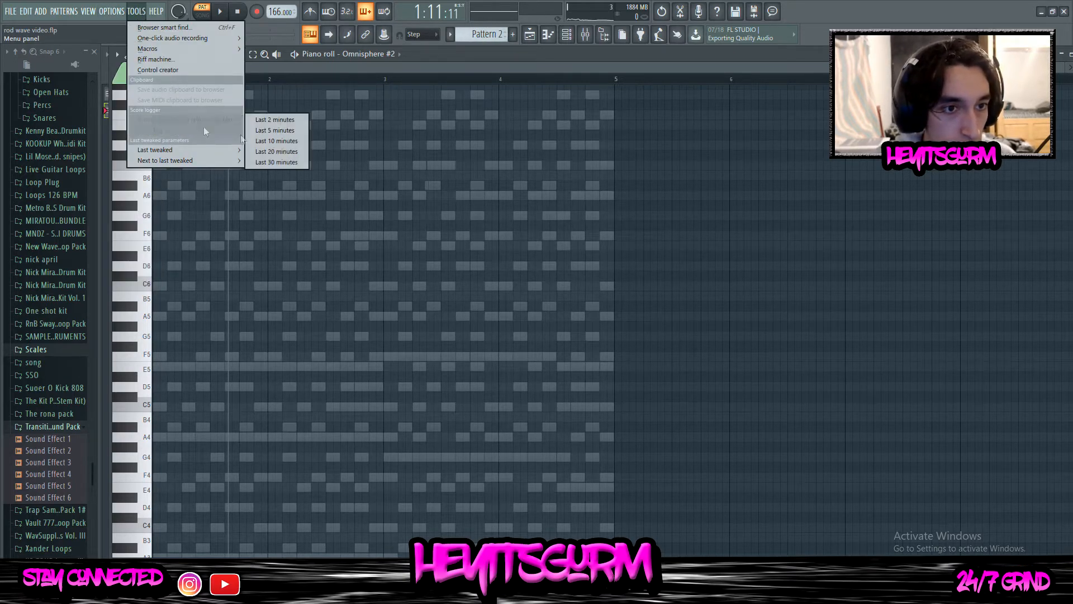
click(274, 120)
click(601, 338)
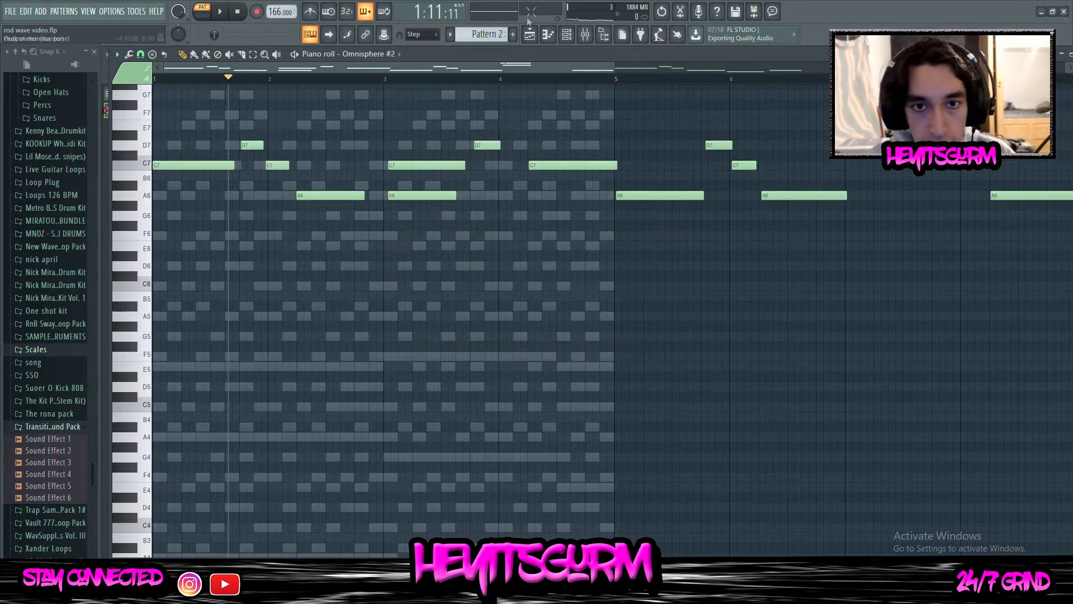
Examine the dumped Omnisphere #2 melody notes in Pattern 2 and set the playhead to bar 5
scroll(737, 304, up, 2)
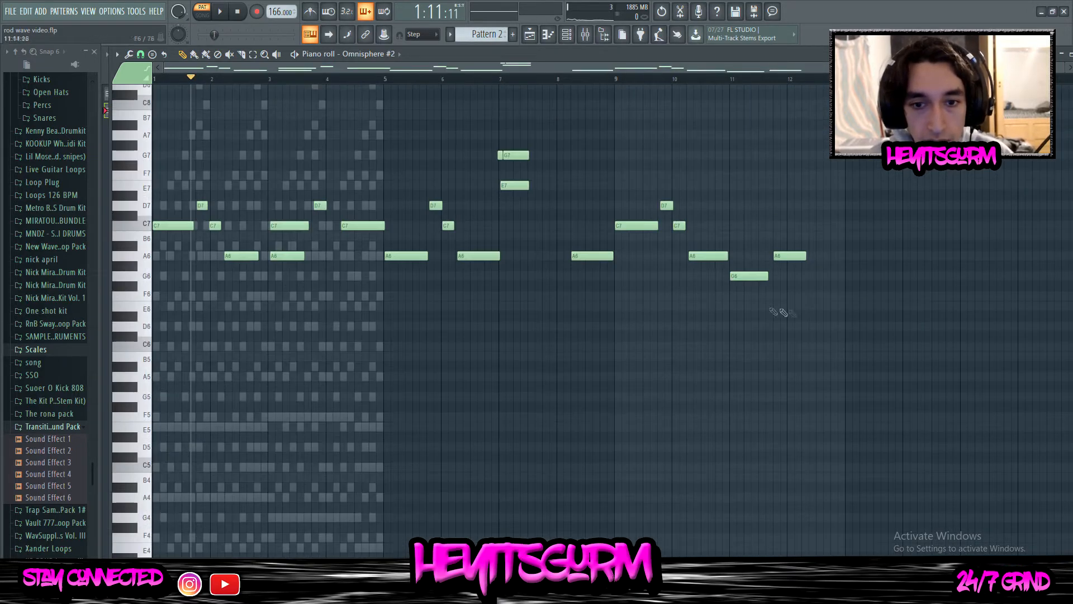
click(387, 80)
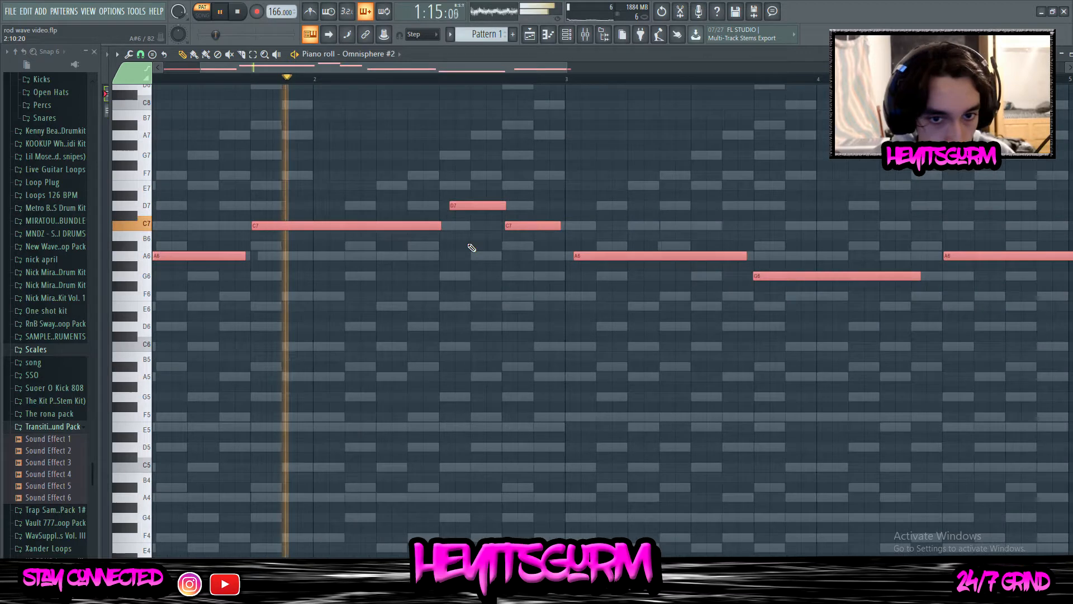
scroll(473, 245, up, 2)
Move the short C7 note of the Omnisphere #2 melody in Pattern 1 to step 13 of bar 2 and adjust the preceding D7 note
drag(470, 196, 570, 253)
drag(503, 210, 528, 226)
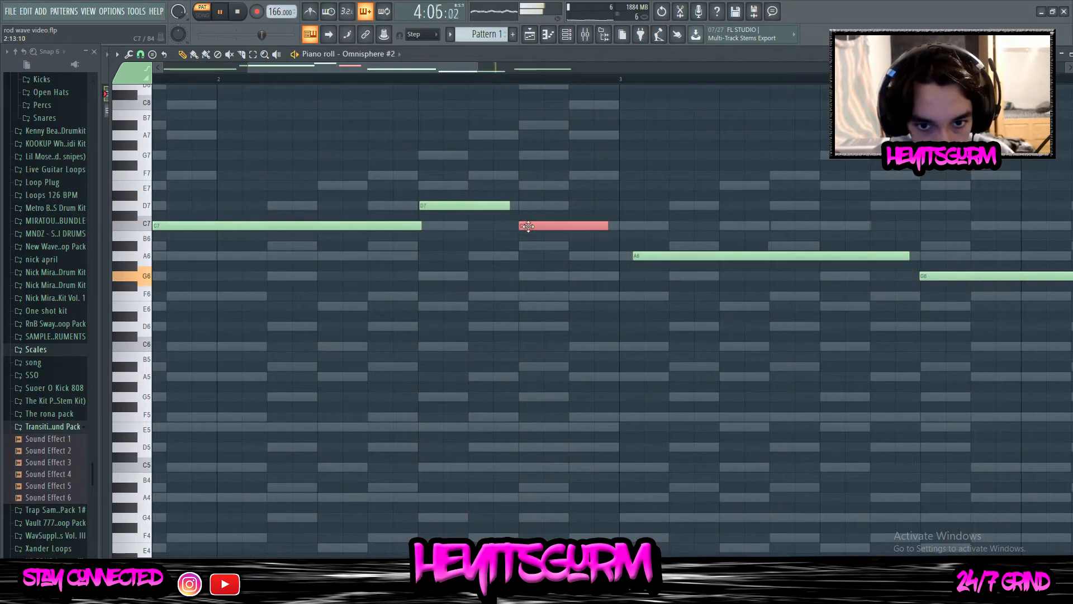
scroll(470, 221, up, 2)
click(456, 205)
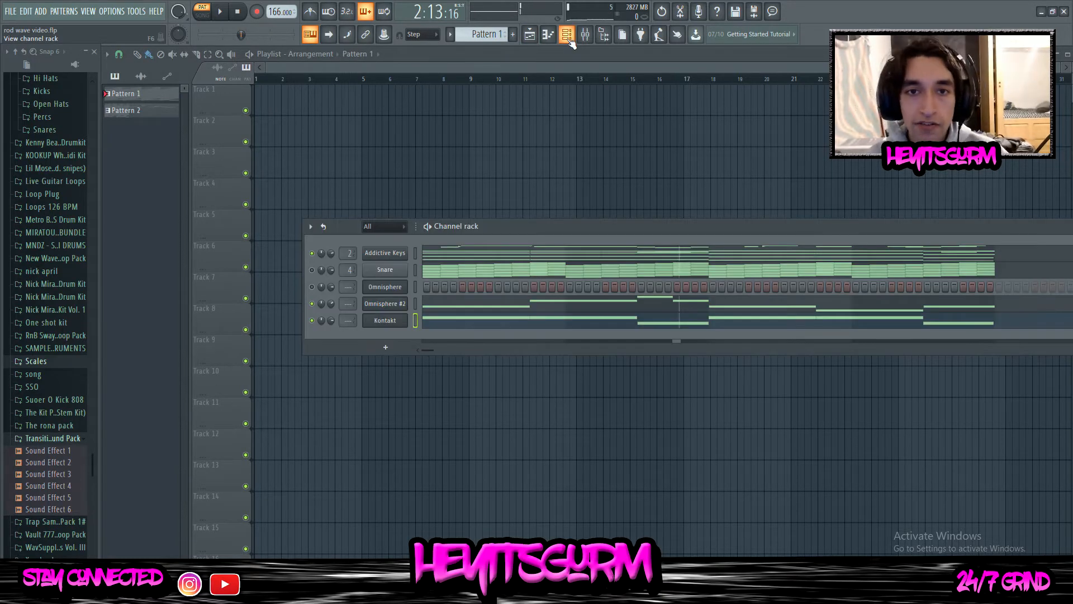
Inspect the Kontakt notes in Pattern 1 and play the pattern back with the Channel rack in view
click(440, 324)
drag(207, 284, 559, 313)
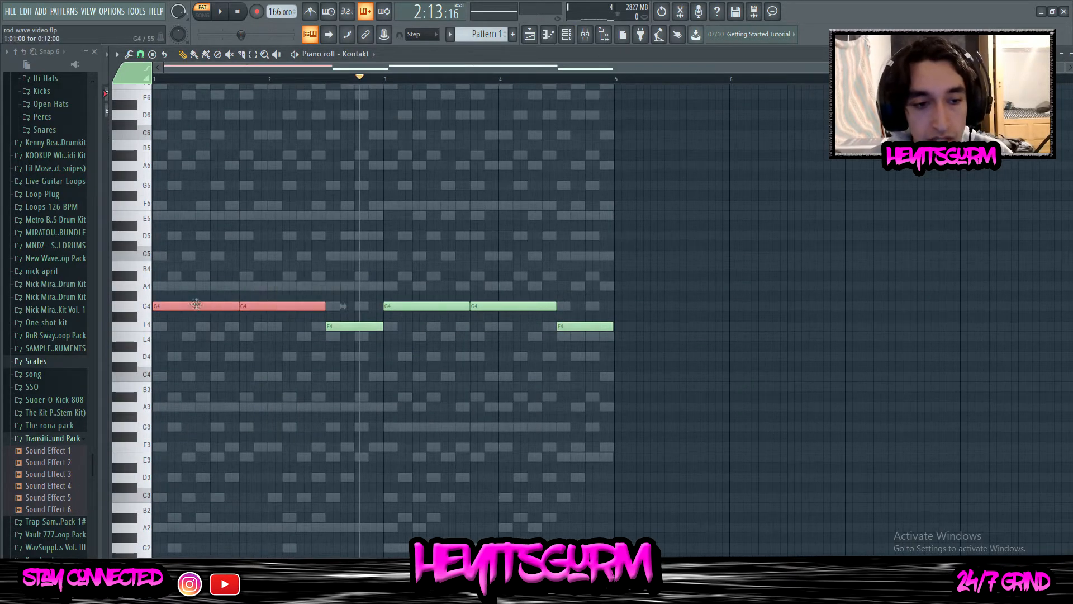
ctrl+click(218, 295)
key(F6)
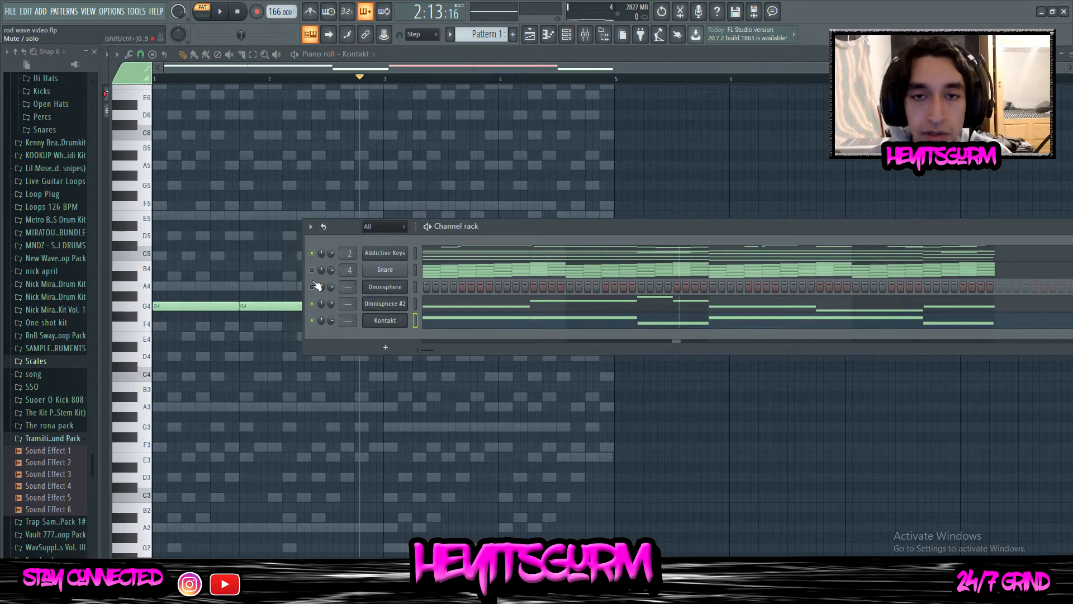
click(222, 12)
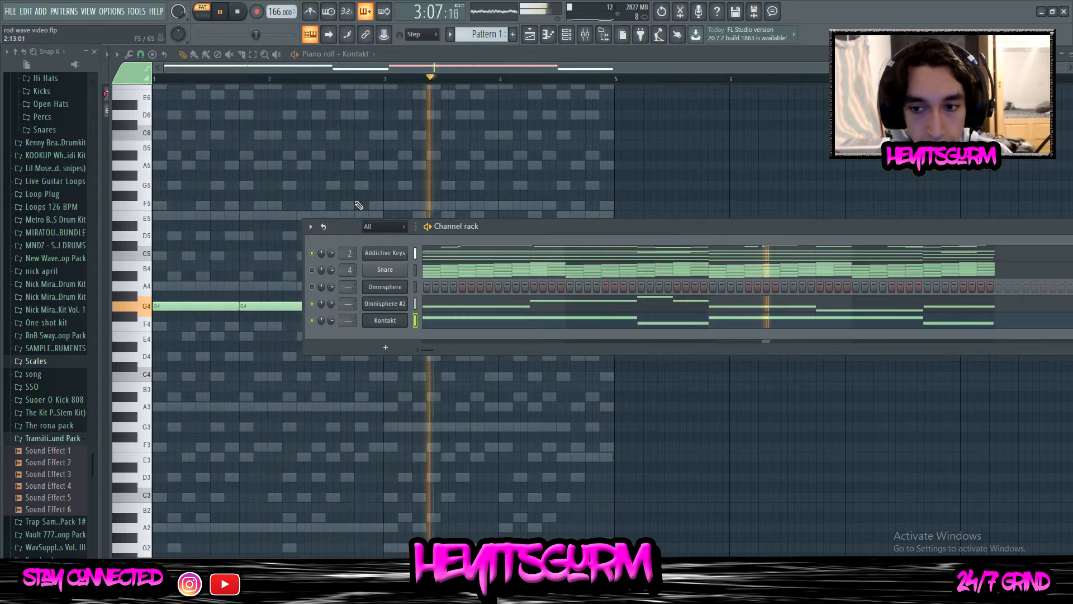
key(space)
Clone the Addictive Keys channel and return to the Channel rack
right_click(383, 255)
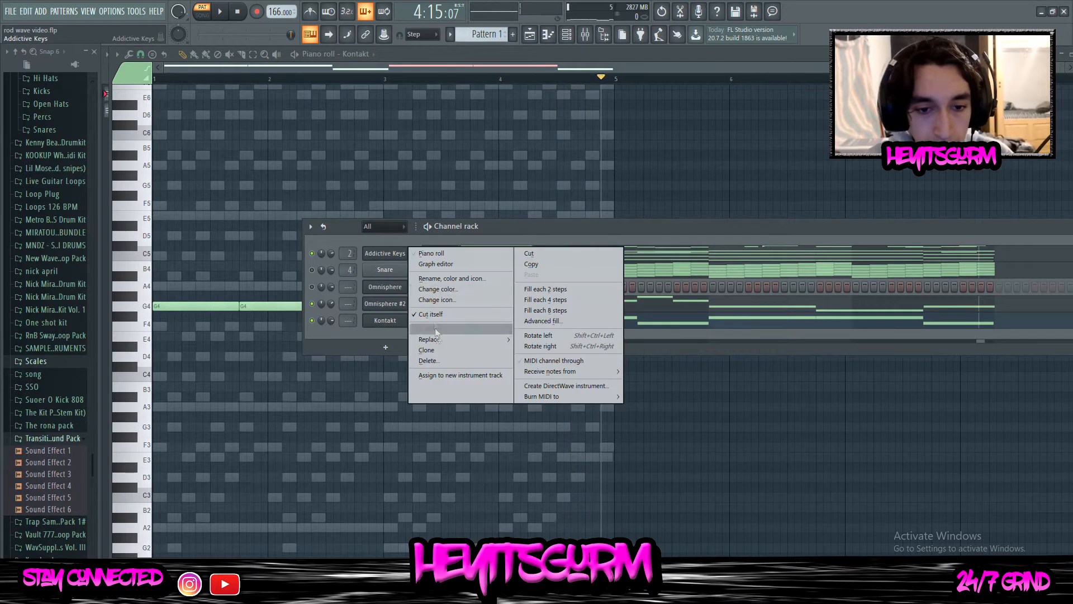
click(433, 351)
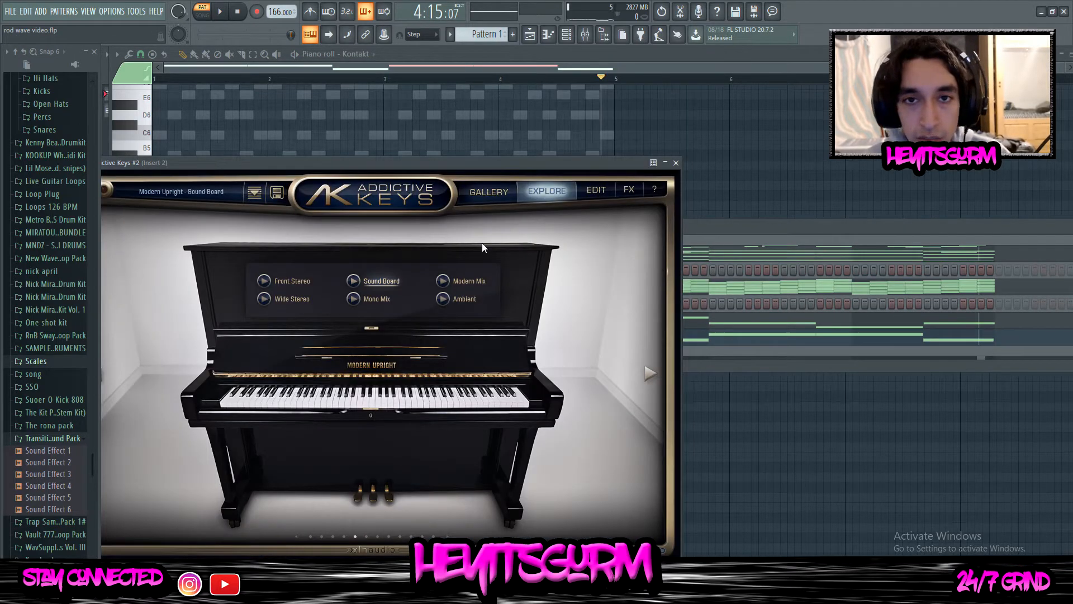
click(720, 224)
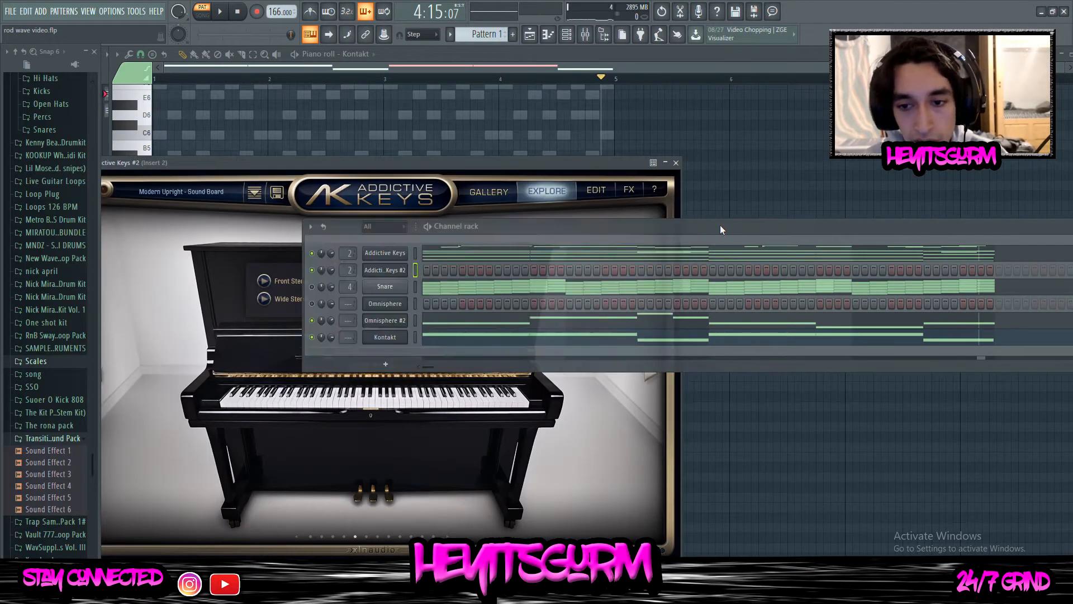
Copy the upper melody notes between F6 and C7 from Addictive Keys and paste them into the Addictive Keys #2 piano roll
click(432, 258)
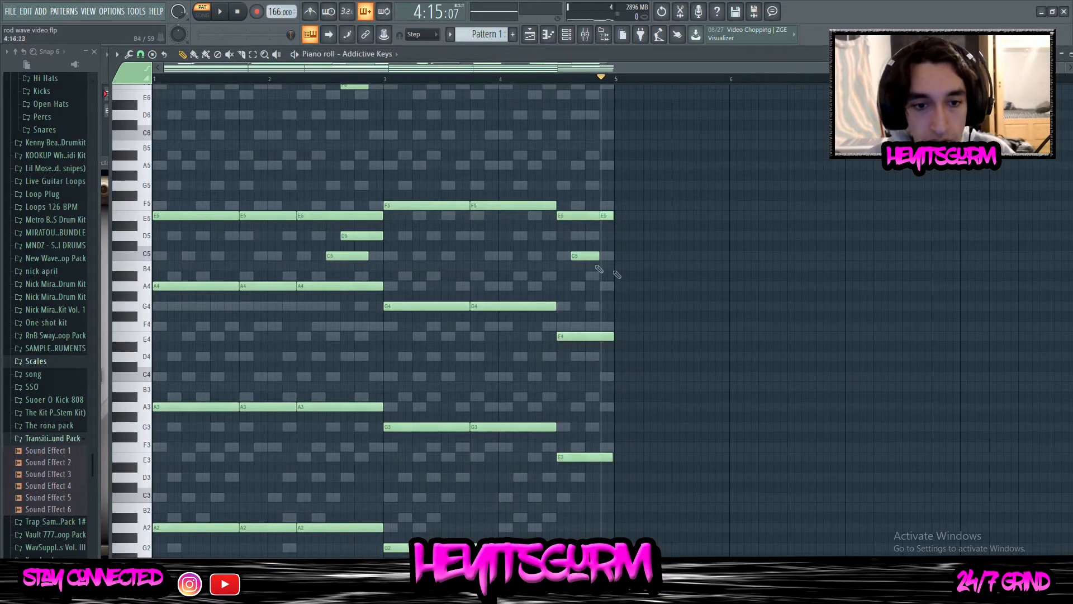
scroll(621, 267, up, 3)
drag(655, 257, 156, 85)
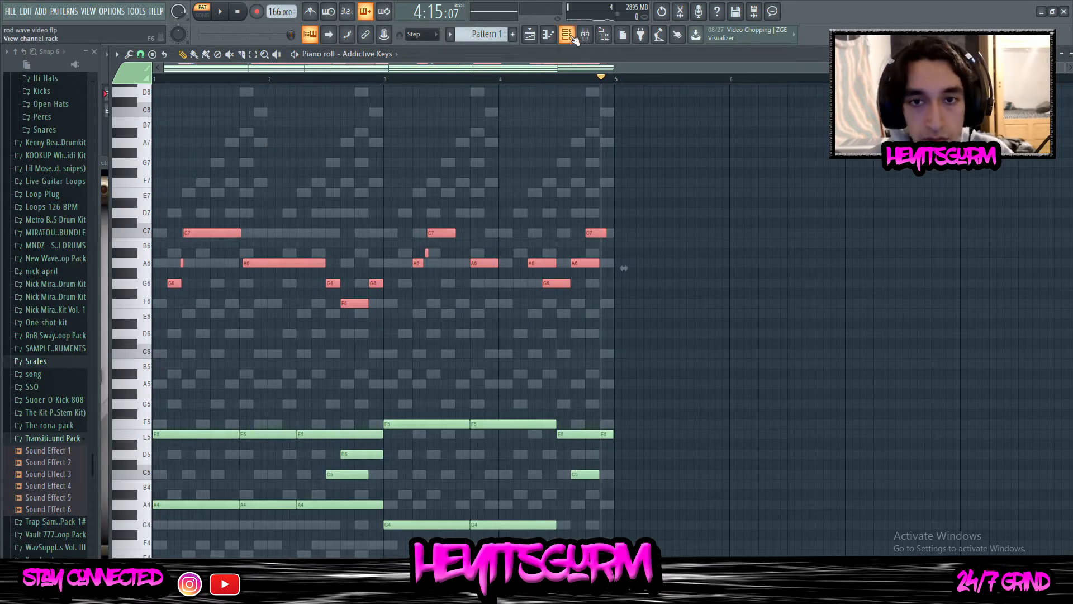
click(567, 34)
right_click(395, 271)
click(426, 273)
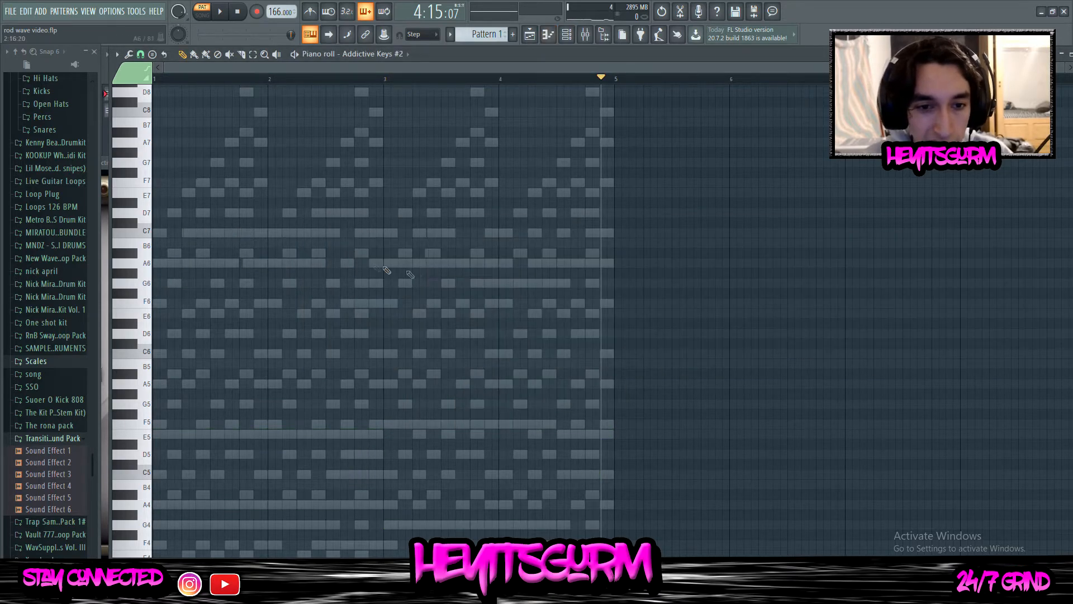
scroll(231, 226, up, 3)
scroll(268, 391, down, 2)
key(ctrl+v)
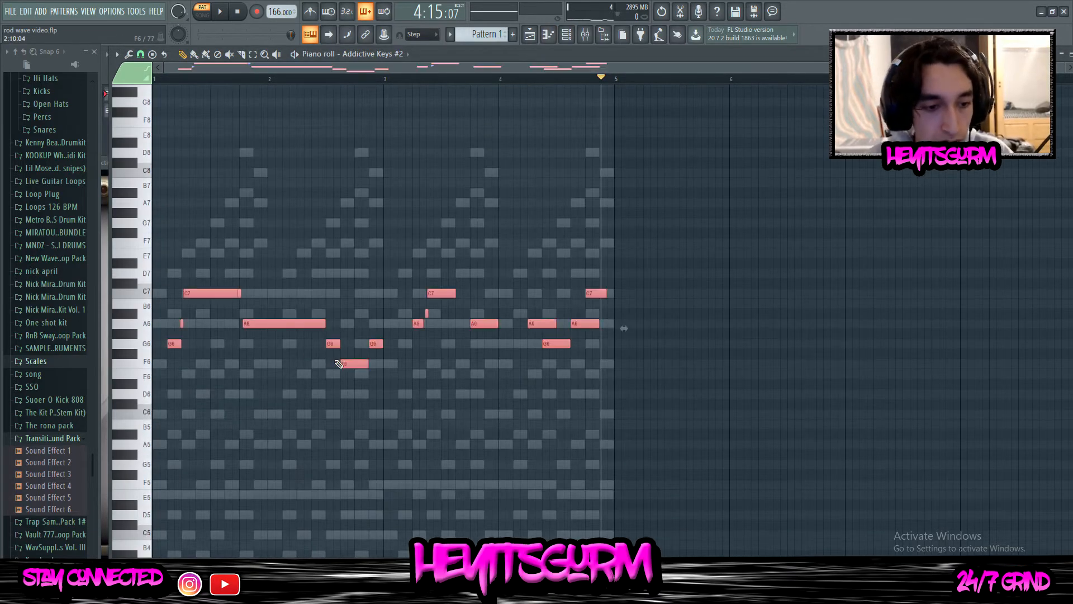
Reopen the original Addictive Keys channel's piano roll from the Channel rack
click(567, 34)
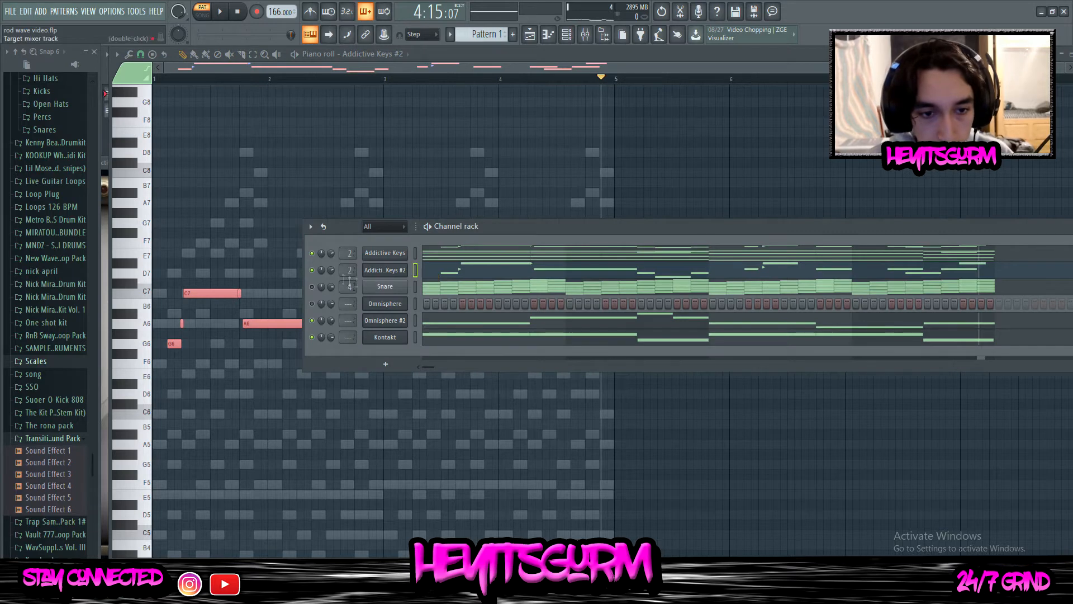
click(454, 252)
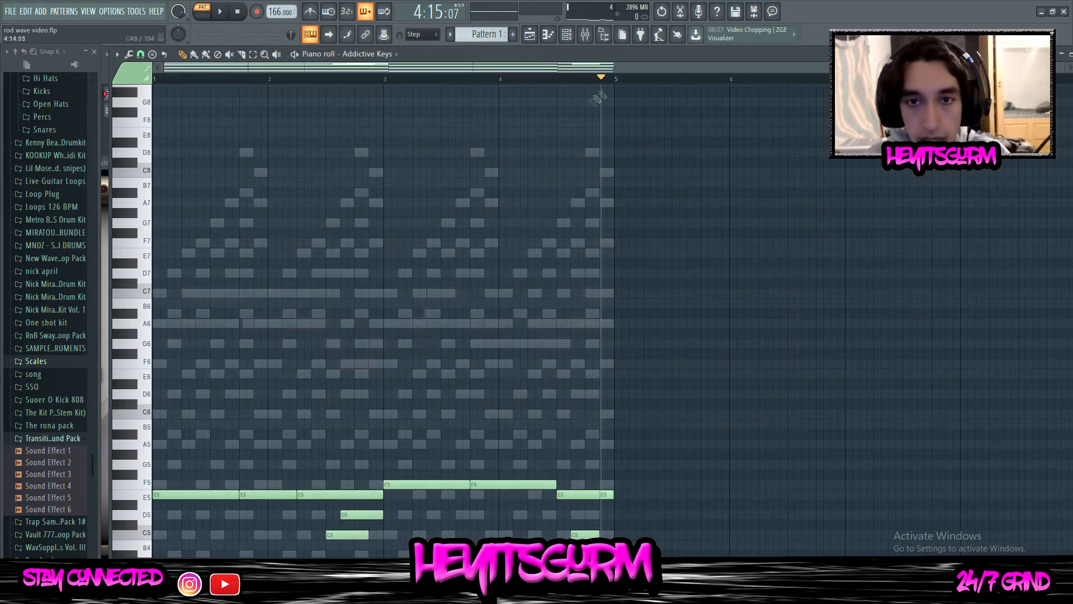
click(567, 34)
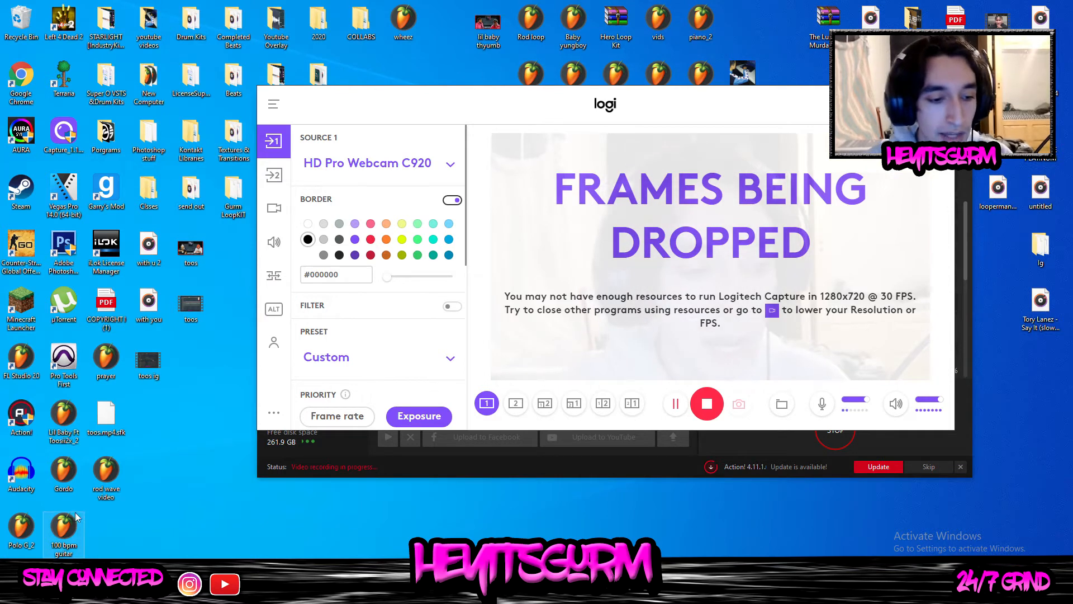
Reopen the rod wave video project in FL Studio from the desktop and view the Omnisphere #2 notes
double_click(115, 474)
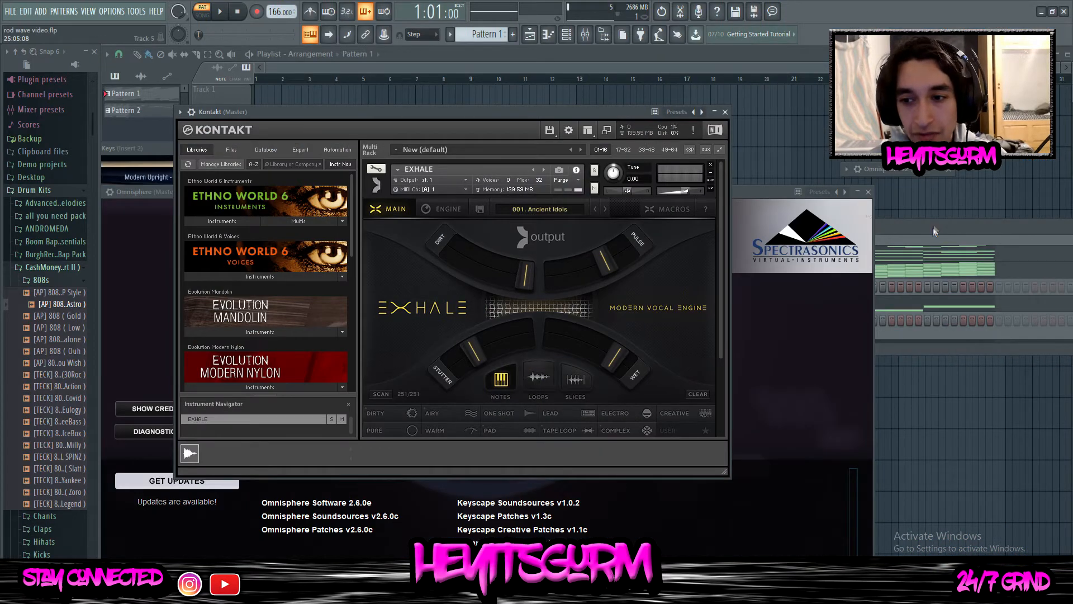
click(935, 230)
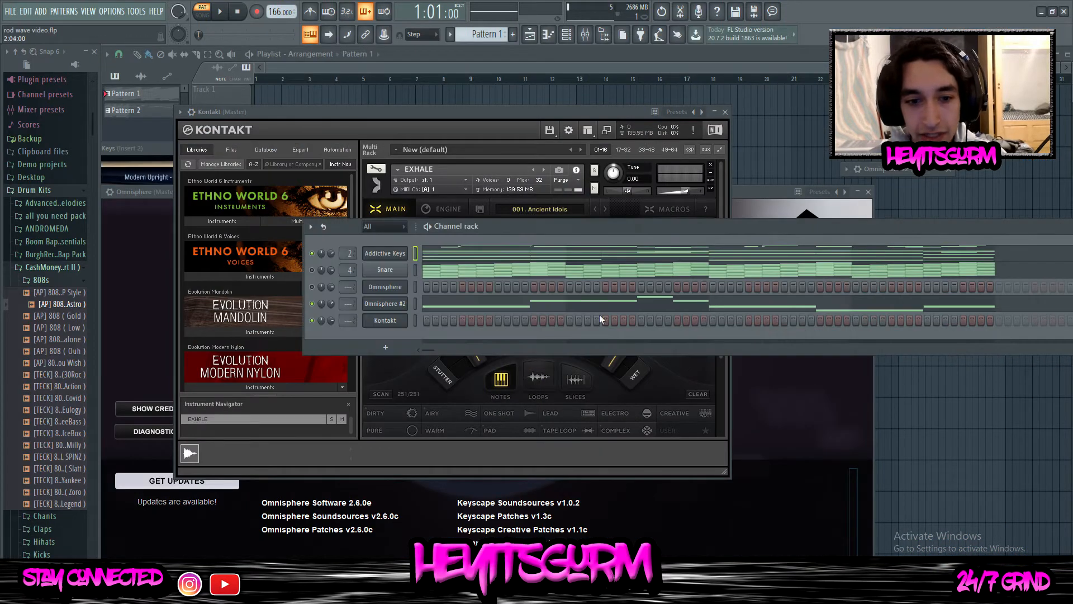
click(434, 303)
scroll(467, 283, up, 2)
click(566, 34)
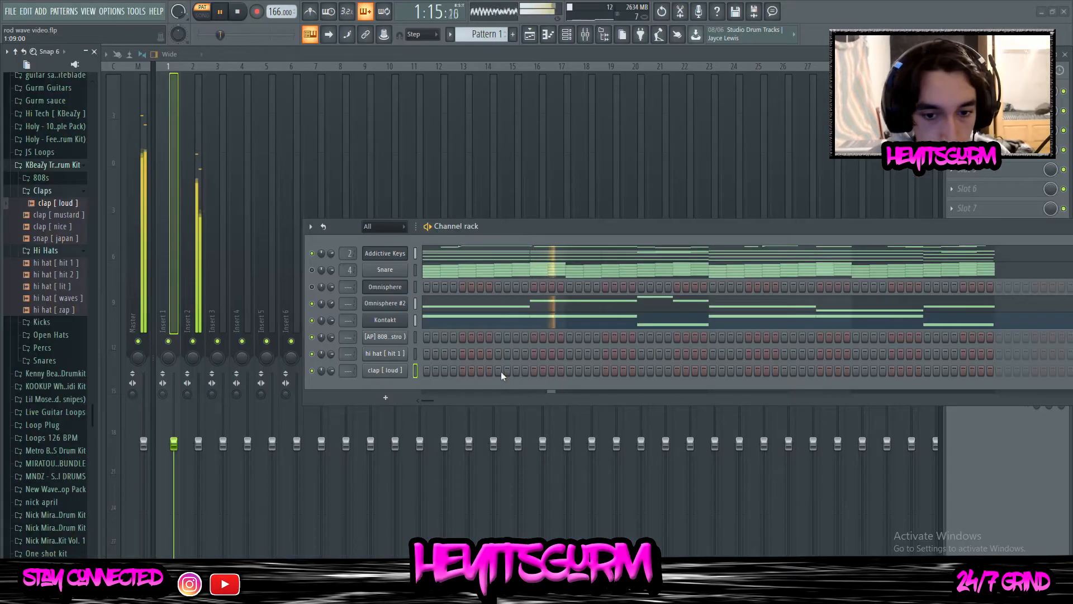
Place clap [ loud ] hits on steps 9, 41 and 57 of Pattern 1
click(785, 371)
click(928, 371)
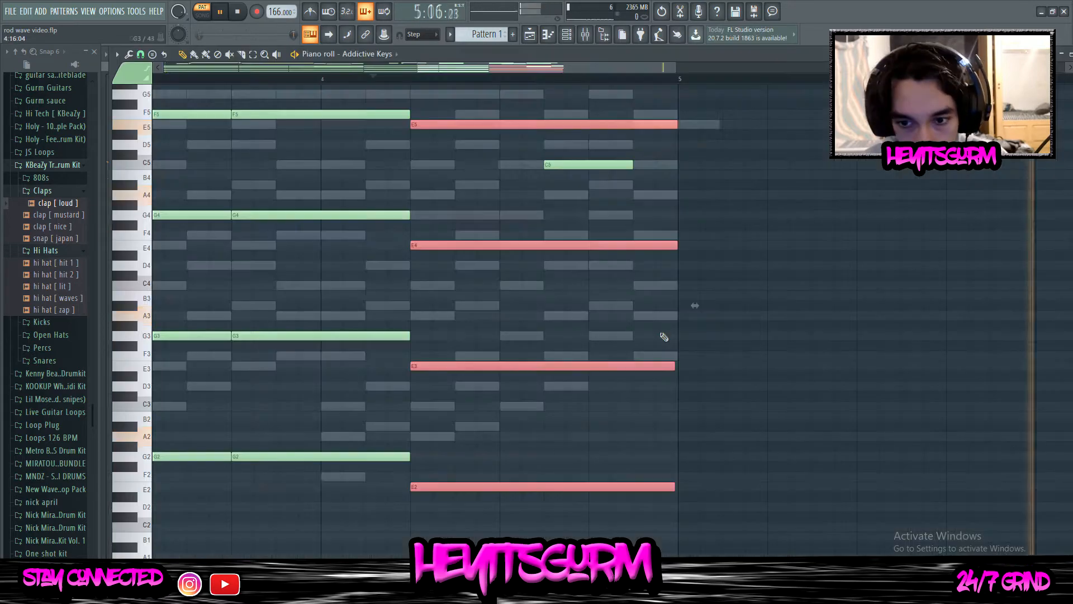
scroll(656, 114, down, 3)
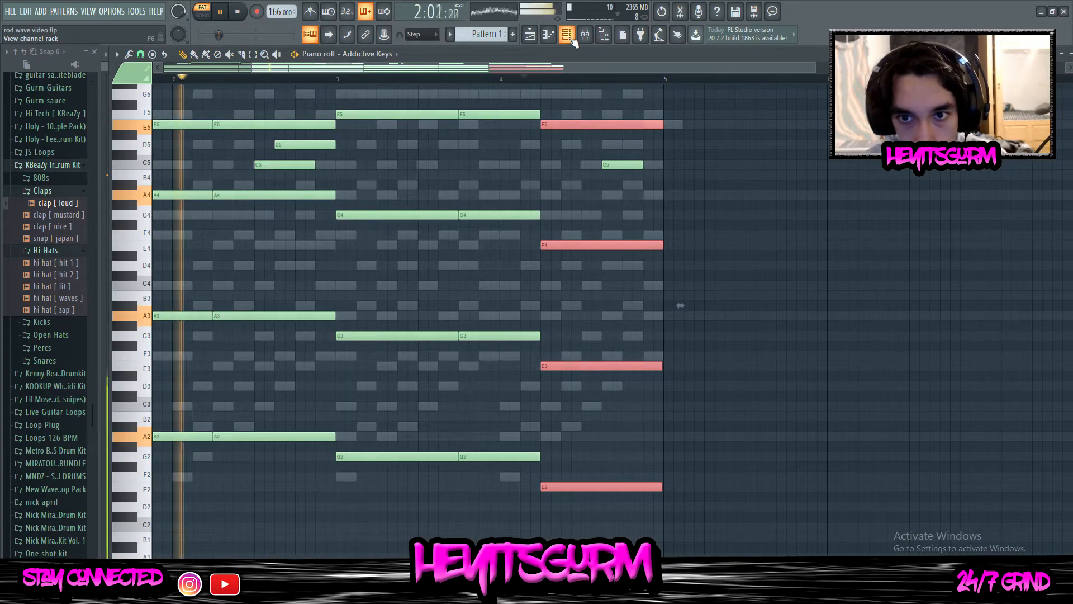
Inspect the Addictive Keys chord notes in the piano roll while Pattern 1 plays
key(F6)
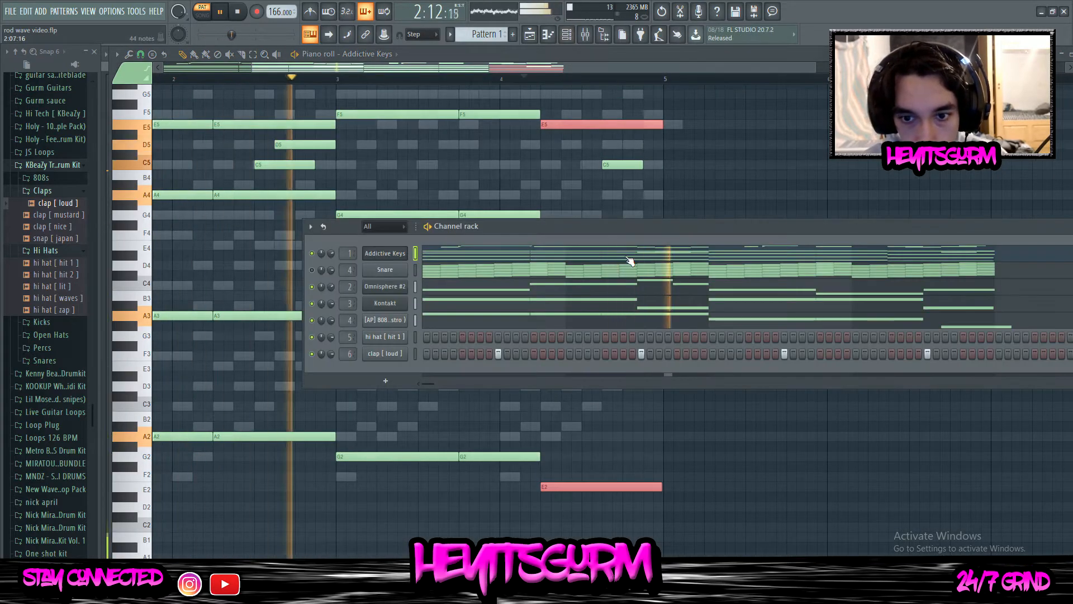
key(F9)
click(630, 255)
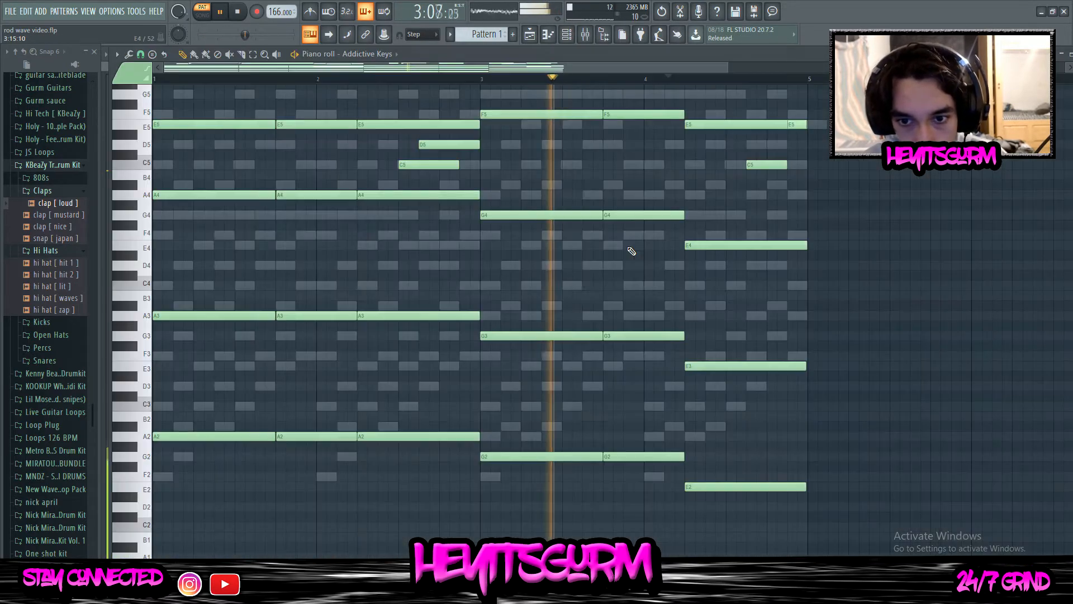
scroll(739, 129, down, 2)
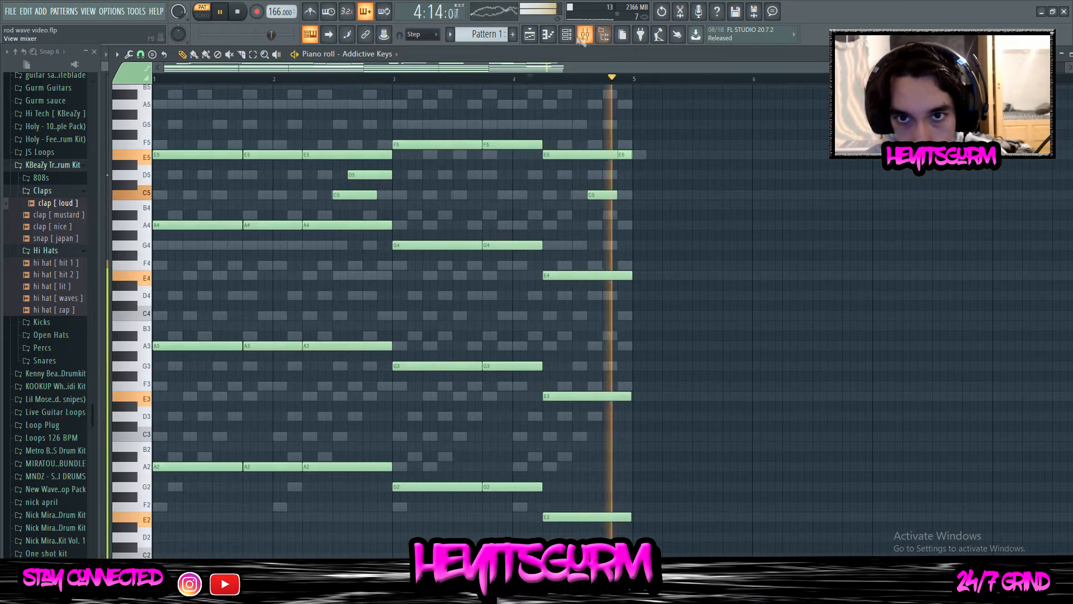
Fill the hi hat [ hit 1 ] channel with a hit every 2 steps
click(567, 35)
click(447, 319)
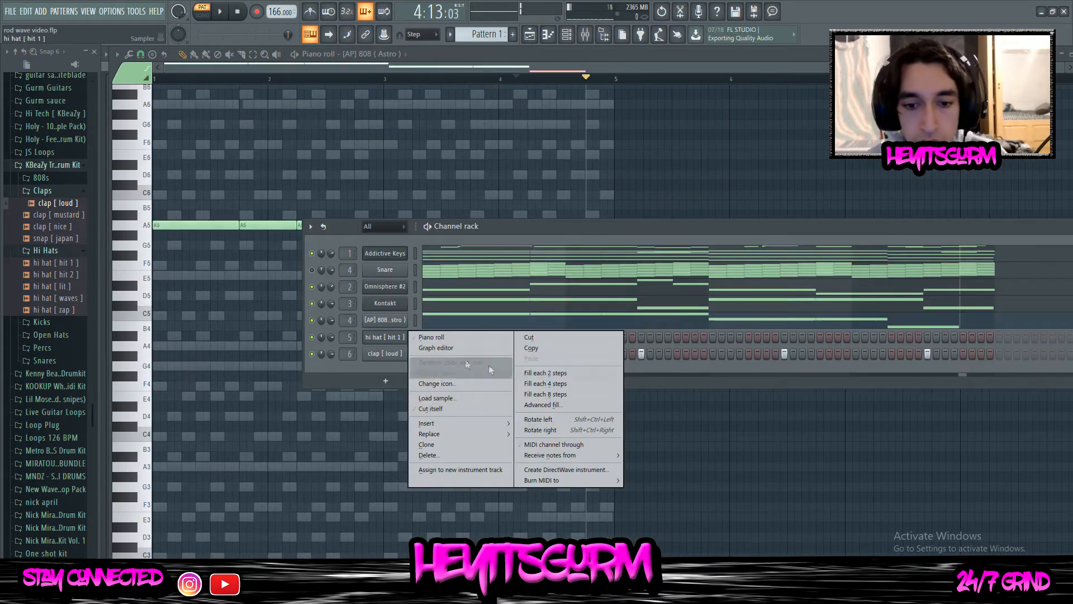
click(549, 374)
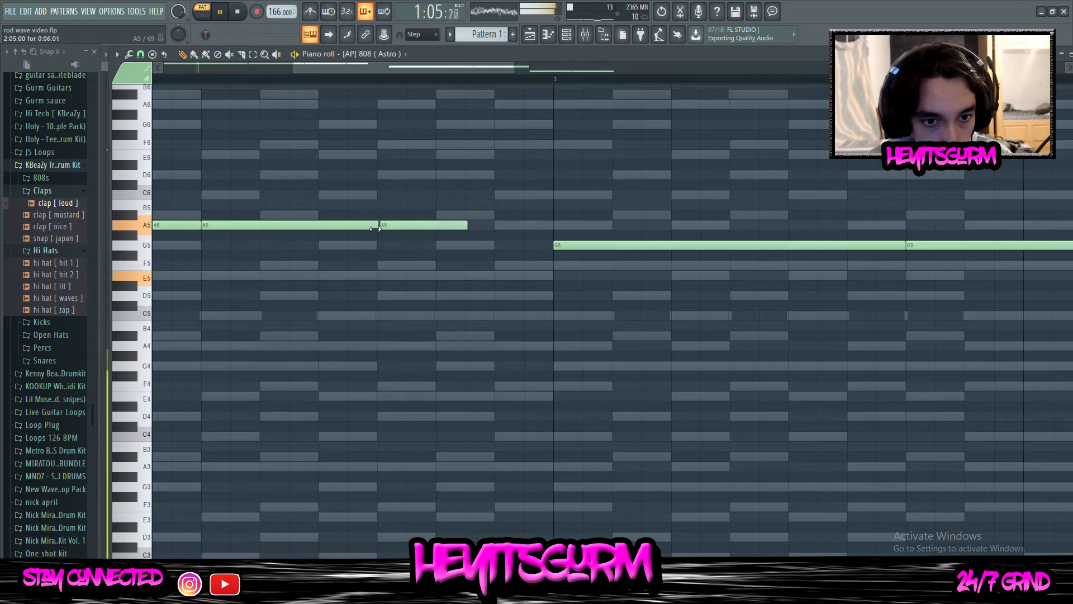
Align the last A5 note of the 808 in bar 2 to start at 2:11:00
click(377, 227)
double_click(377, 228)
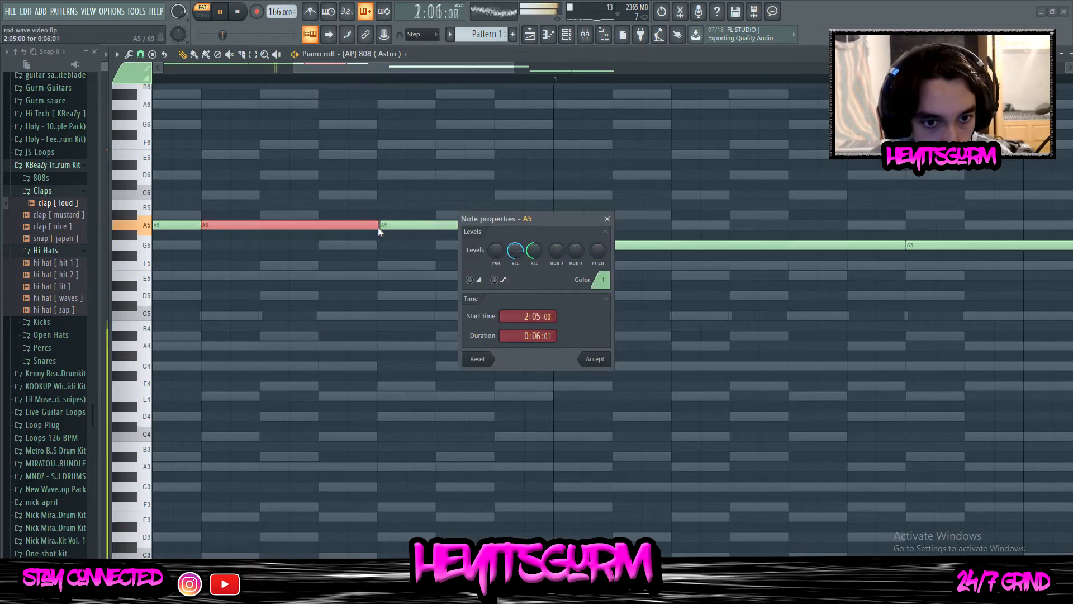
click(608, 219)
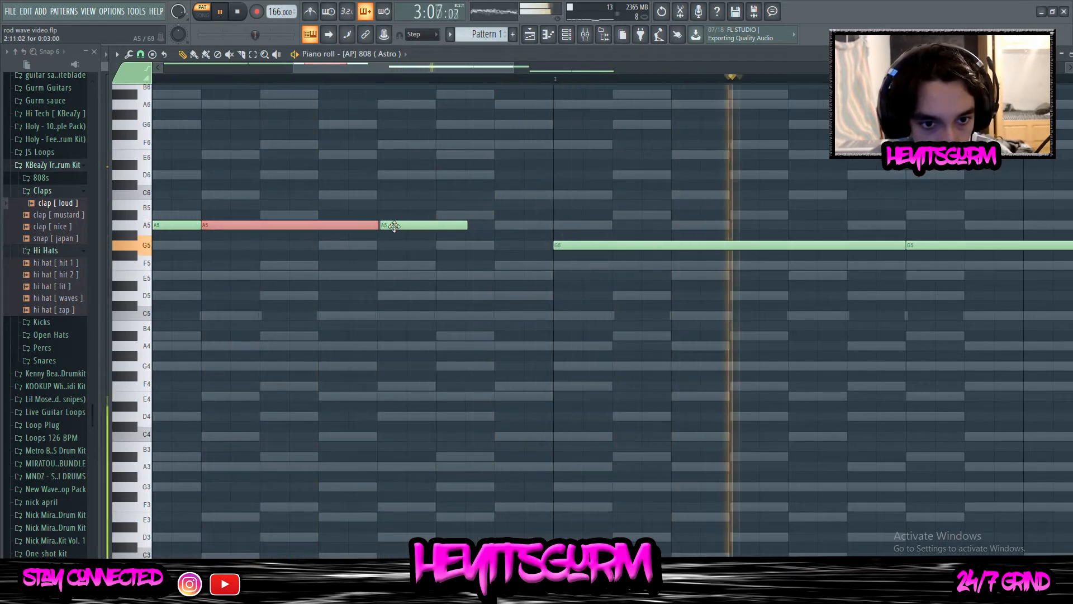
drag(382, 226, 377, 225)
click(377, 226)
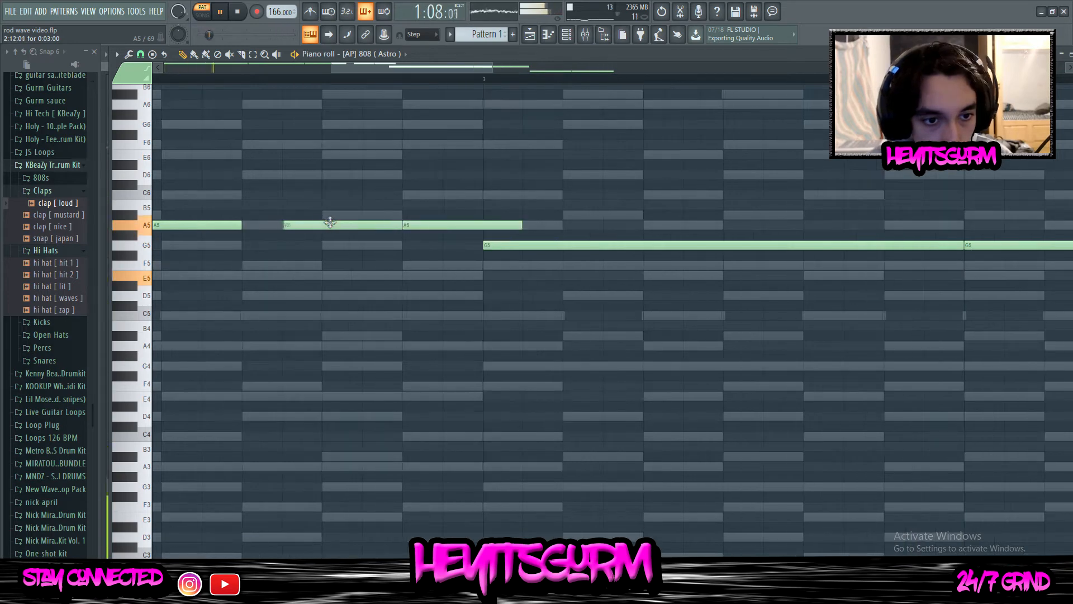
Add A5 notes to the 808 at steps 14 and 15 of bar 2, shortening the step 14 note to one step
drag(240, 226, 311, 228)
click(407, 228)
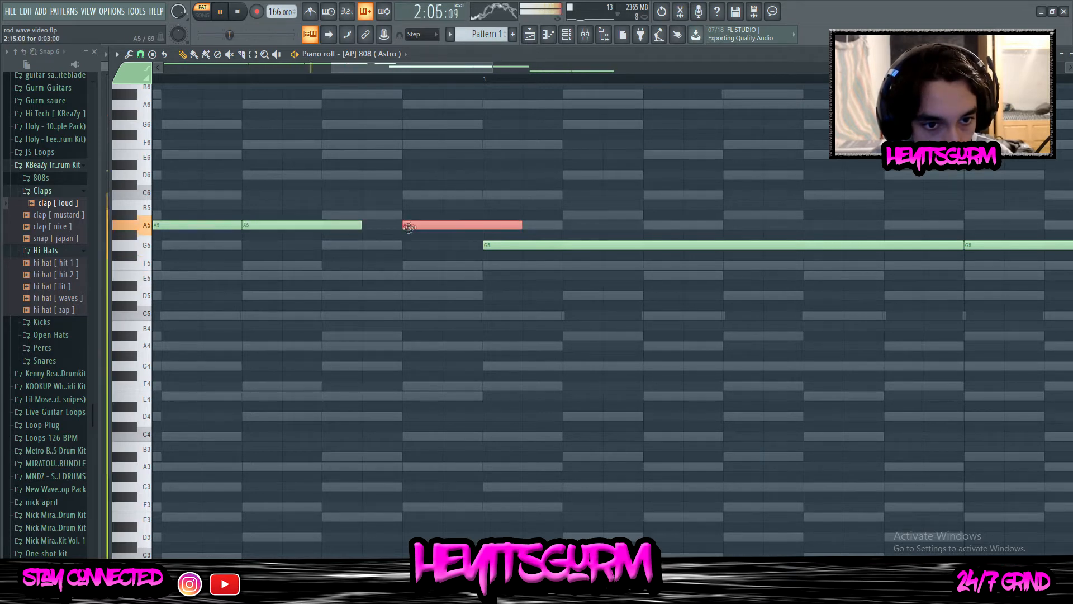
drag(407, 228, 366, 227)
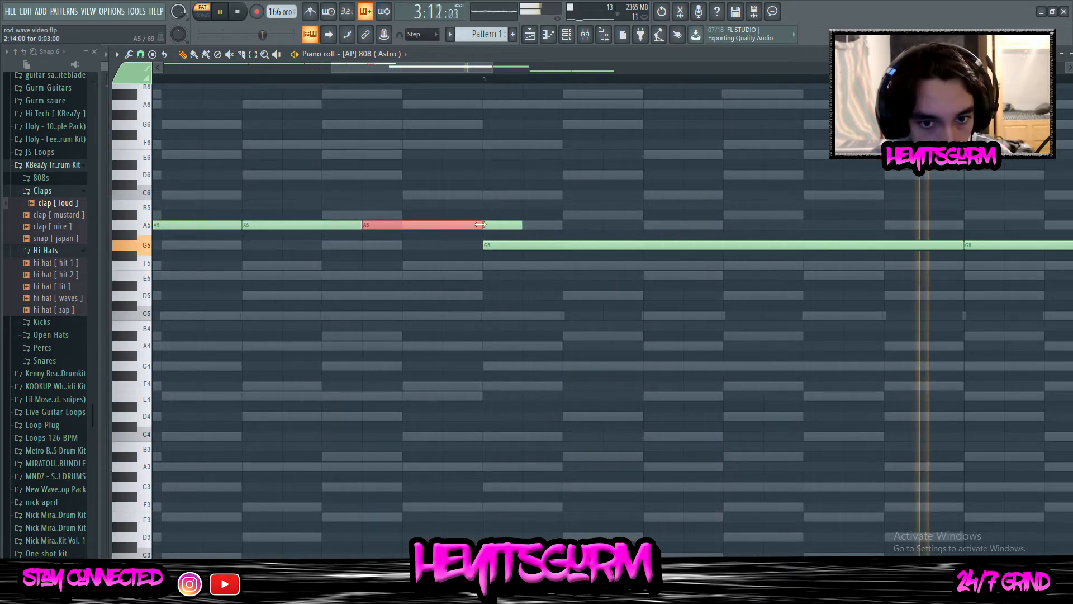
drag(480, 225, 398, 225)
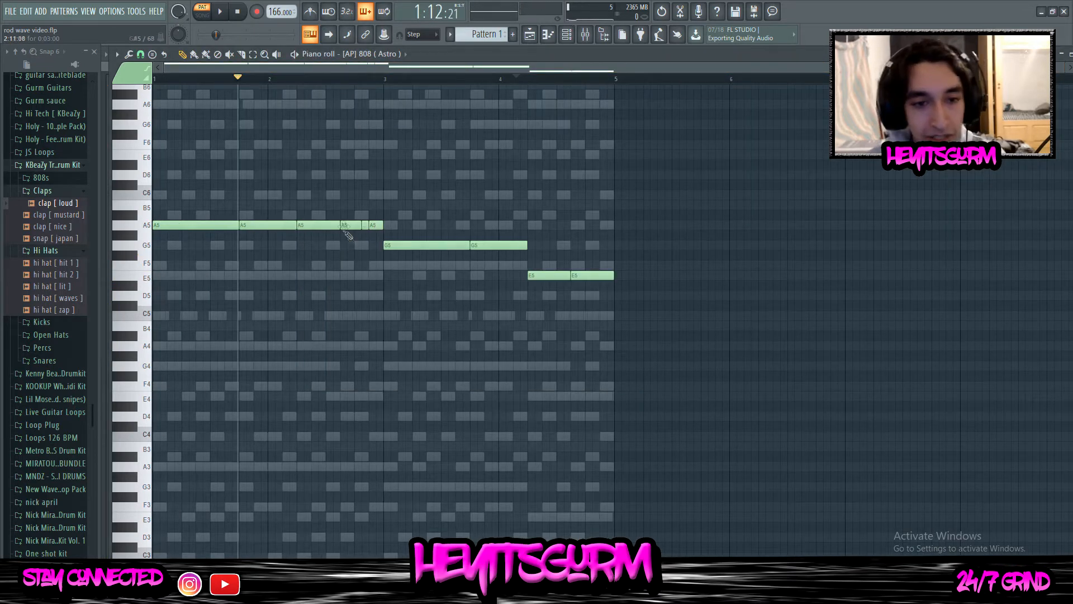
drag(587, 252, 615, 269)
Open the Addictive Keys piano roll and select the E chord notes in bar 4
click(573, 34)
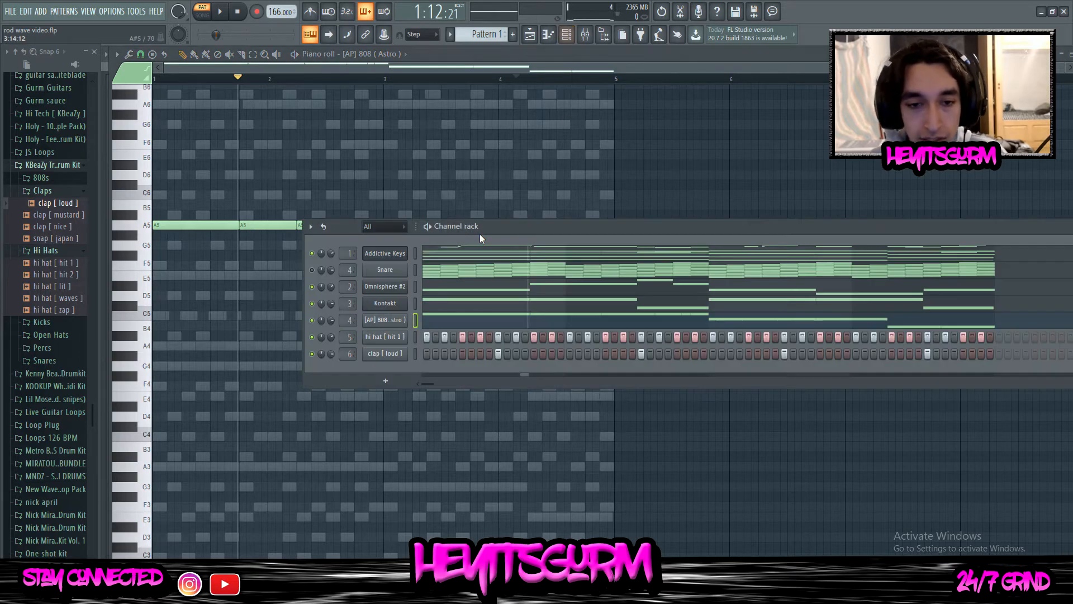
click(479, 255)
scroll(605, 374, up, 2)
scroll(606, 373, up, 2)
drag(551, 161, 648, 539)
scroll(582, 307, down, 7)
drag(555, 180, 530, 475)
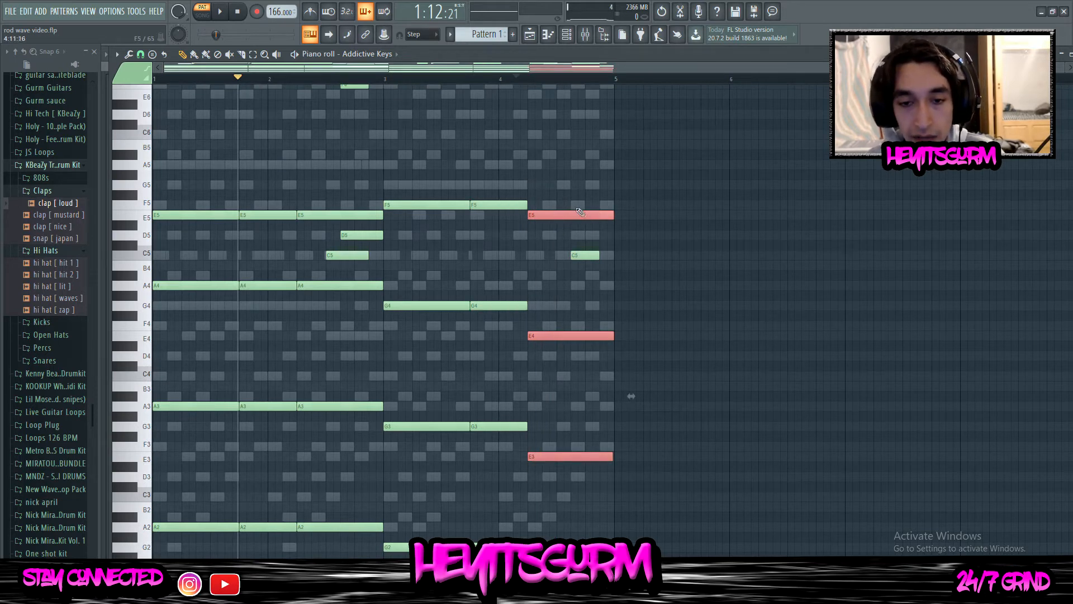
ctrl+click(537, 159)
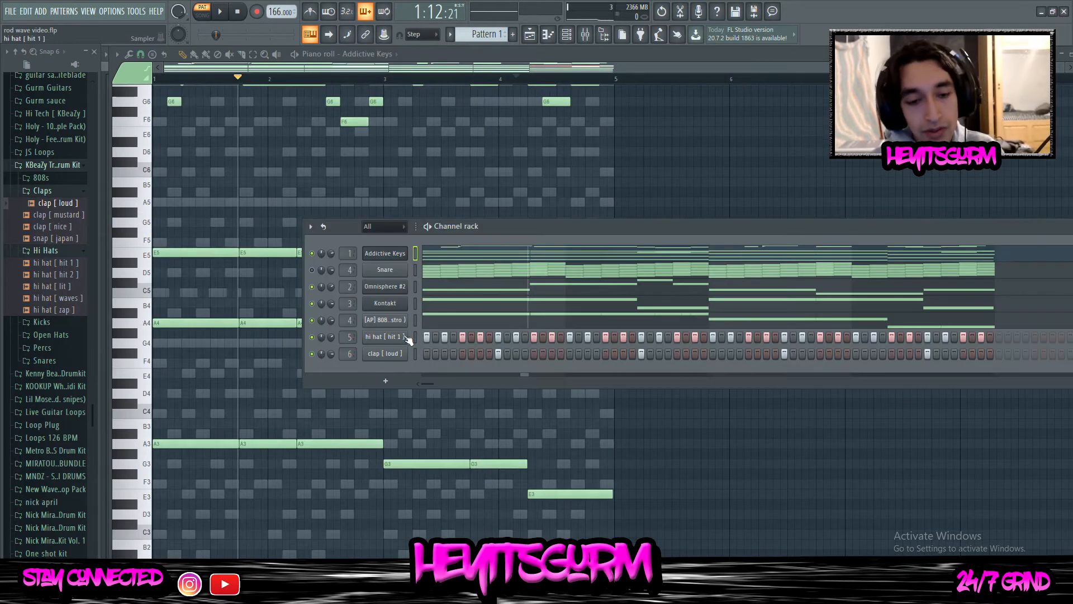
Open the hi hat [ hit 1 ] piano roll and chop the C5 note at step 5 of bar 2 into four equal hits
right_click(408, 335)
click(416, 334)
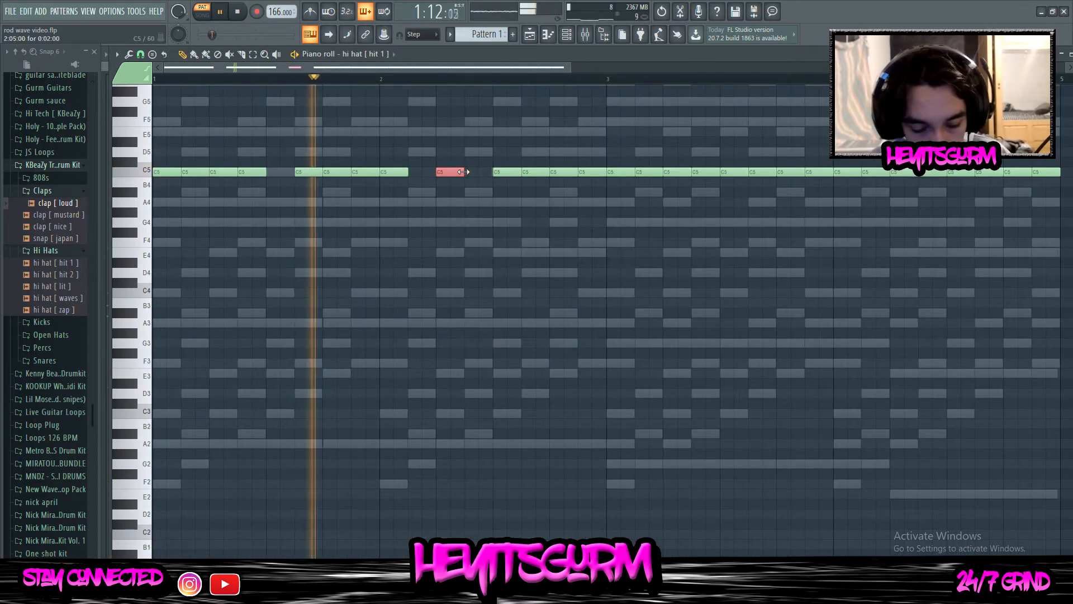
key(alt+u)
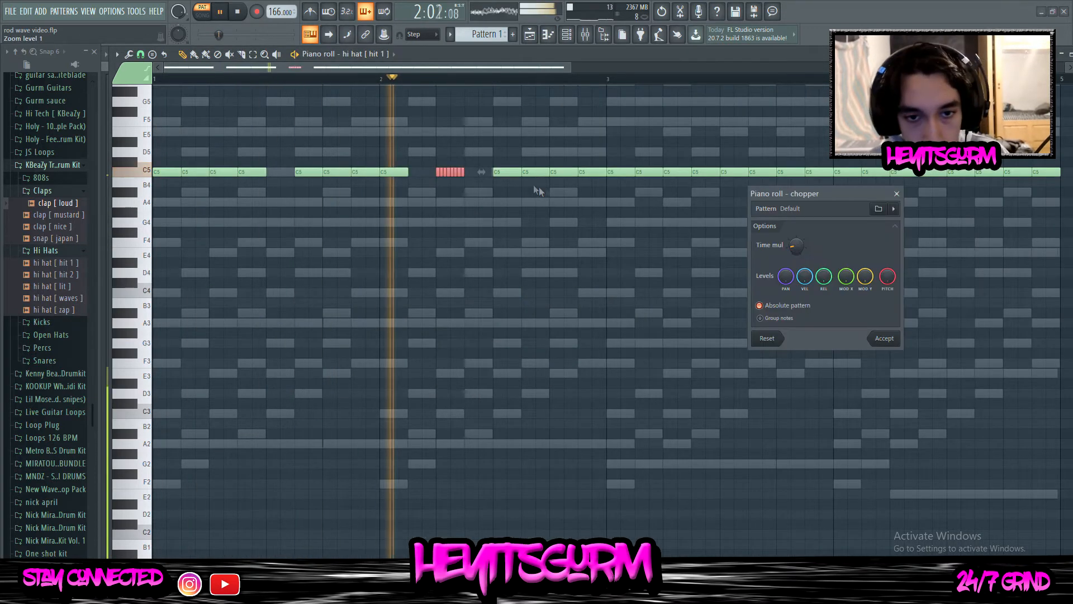
drag(794, 246, 794, 238)
click(876, 339)
scroll(528, 179, up, 3)
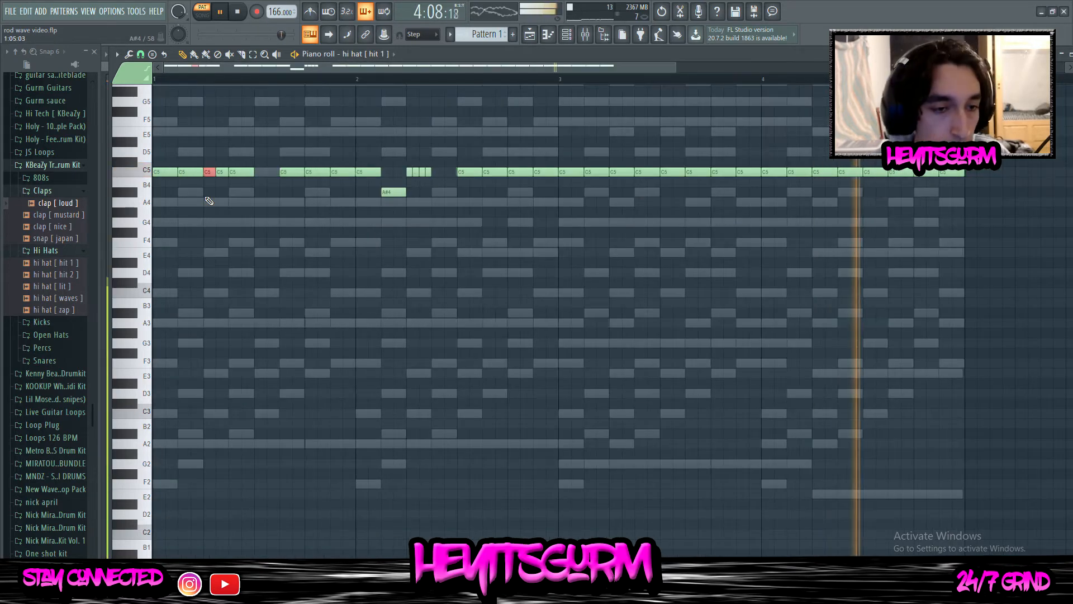
Split the C5 hi-hat notes at step 5 of bar 1 and step 11 of bar 4, and make a fast A4 roll at step 5 of bar 3
click(223, 172)
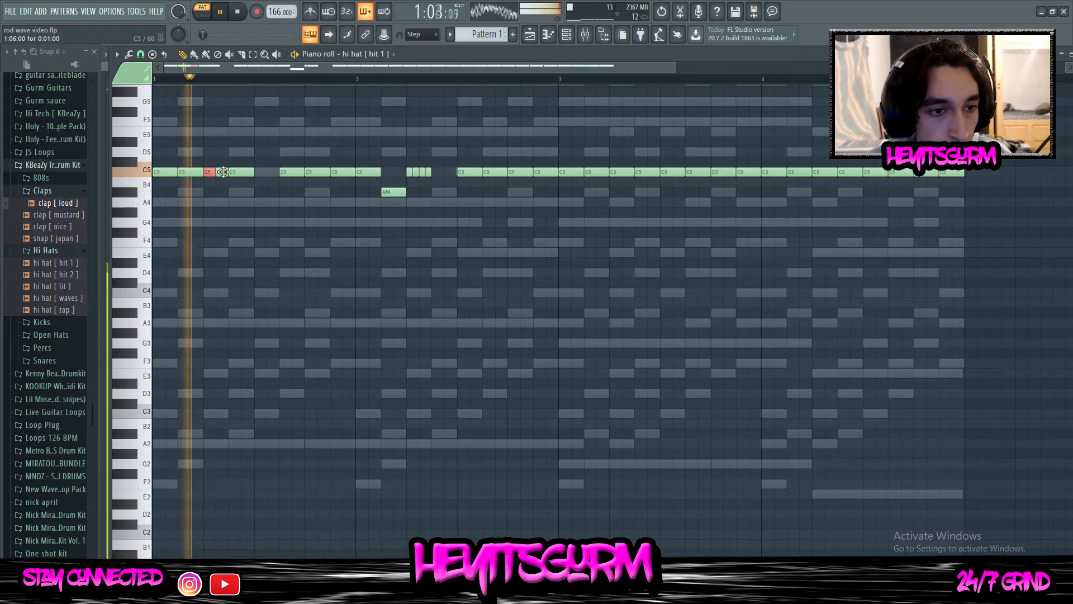
scroll(513, 171, up, 2)
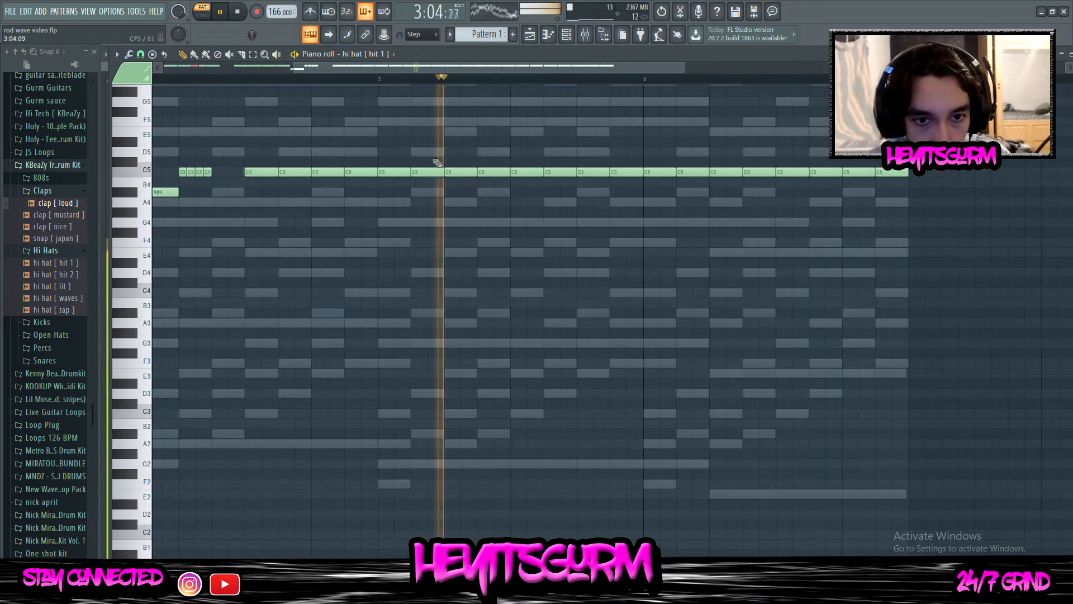
drag(436, 160, 434, 170)
drag(772, 149, 803, 173)
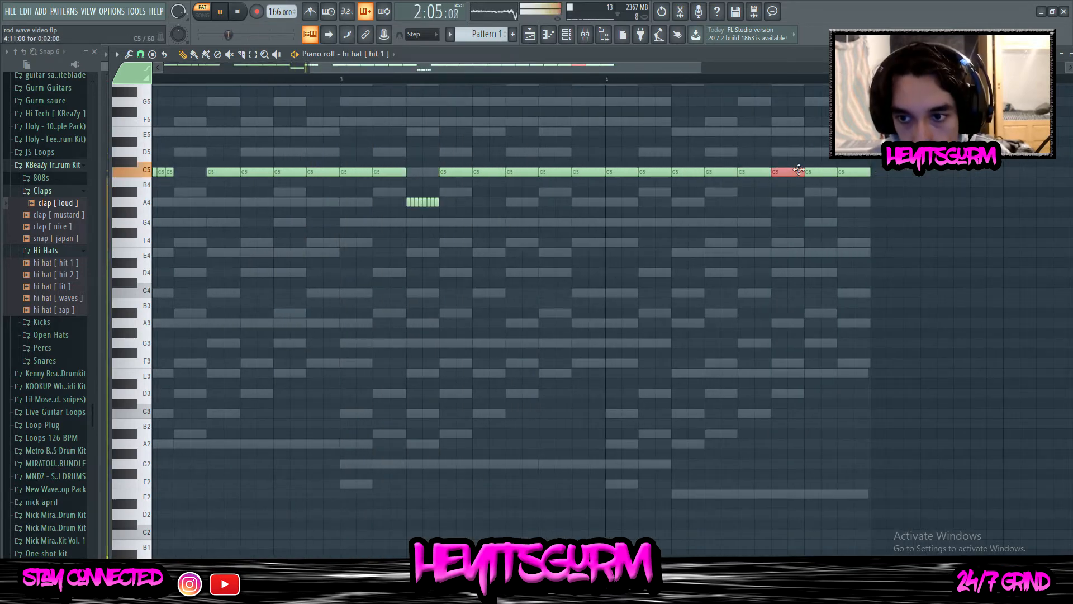
click(781, 173)
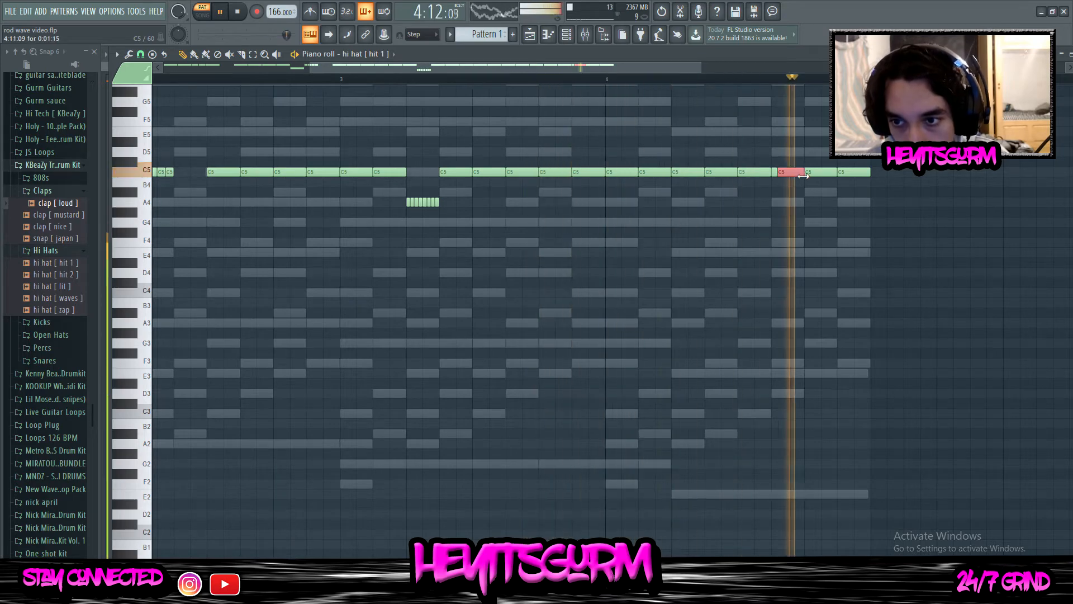
Play Pattern 1 from the start to check the hi-hat rolls against the other channels
scroll(781, 175, down, 3)
click(567, 35)
click(220, 12)
click(237, 12)
scroll(450, 70, down, 2)
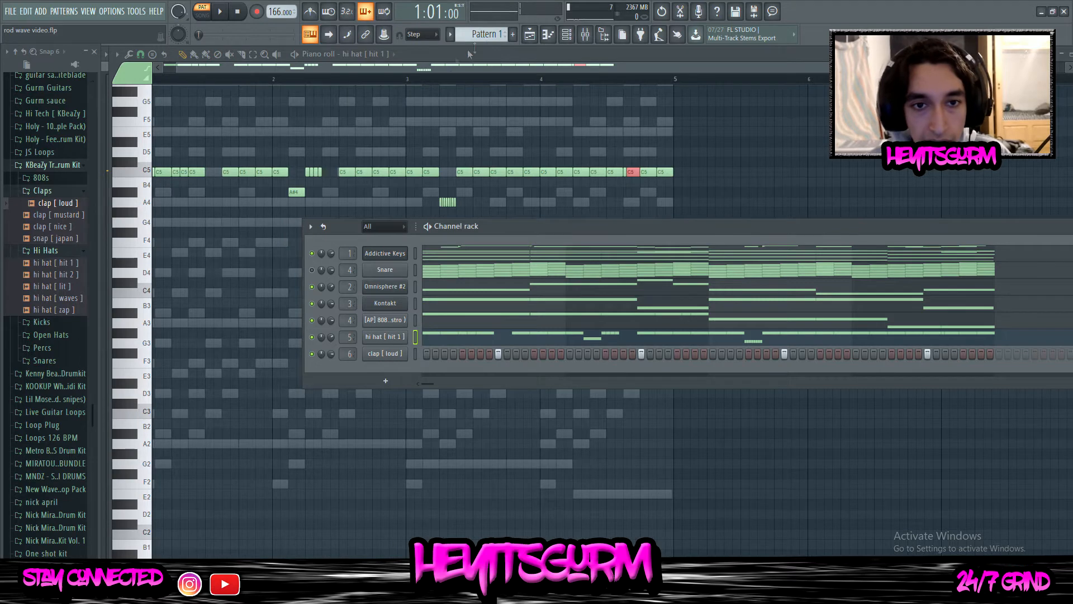
drag(346, 69, 298, 72)
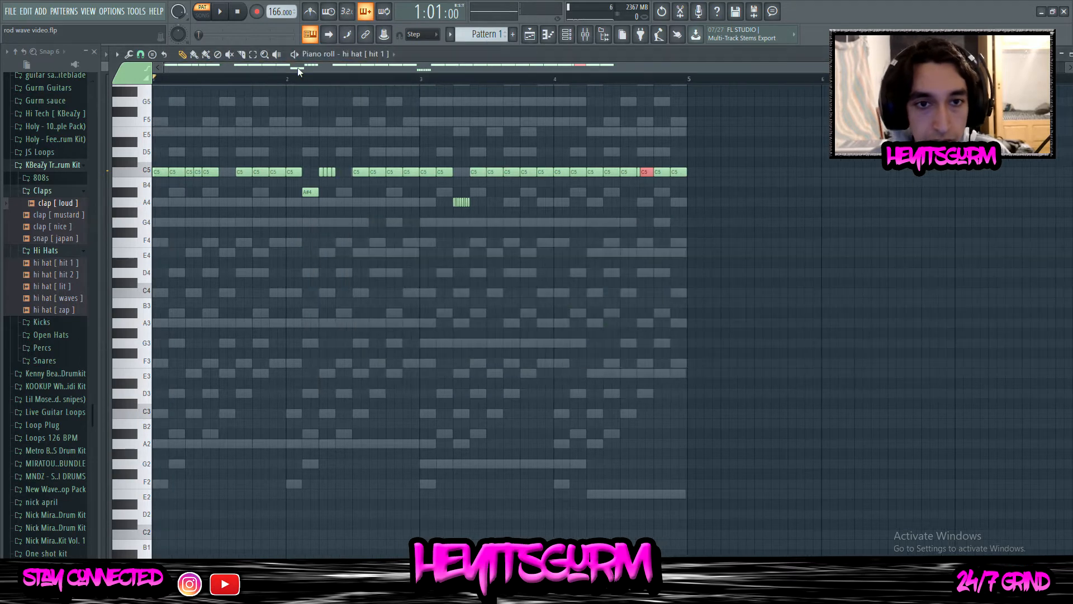
click(221, 12)
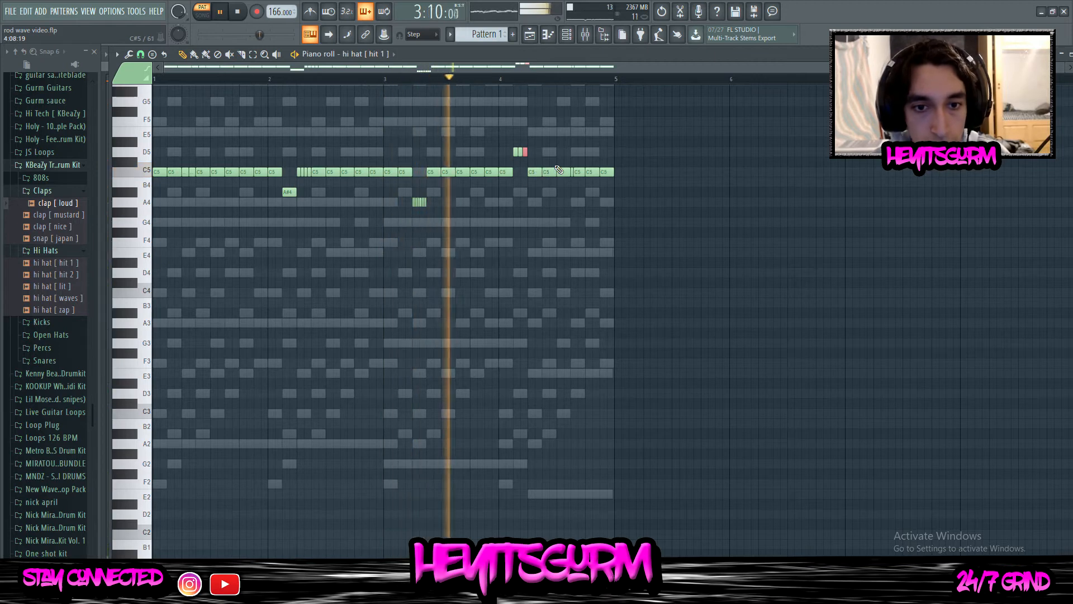
Add the Mafia open hat from the KBeaZy kit's Open Hats folder as a new channel
click(566, 34)
click(50, 335)
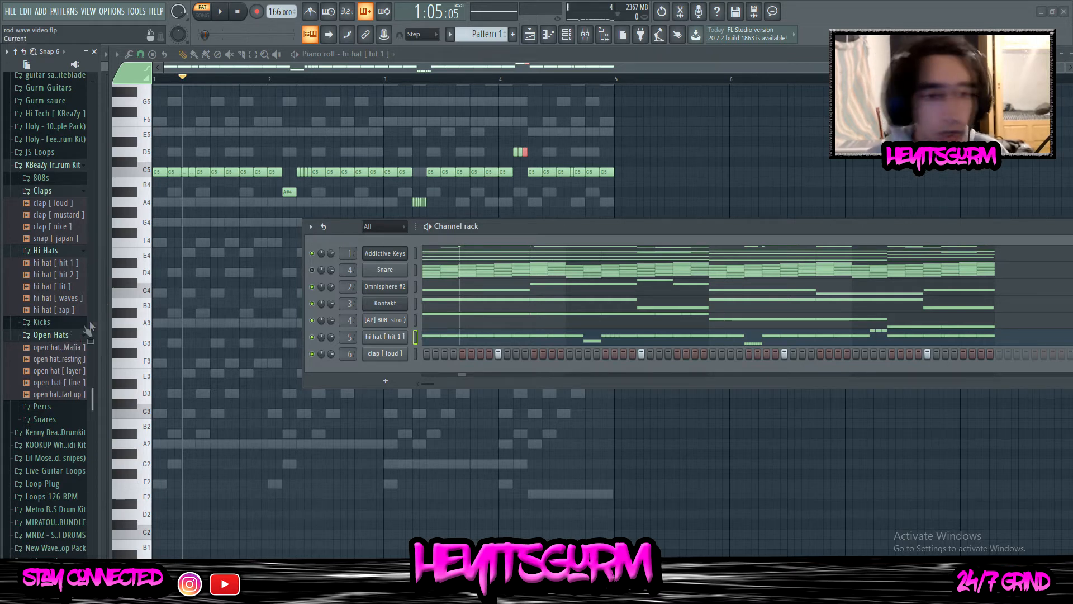
drag(49, 334, 414, 380)
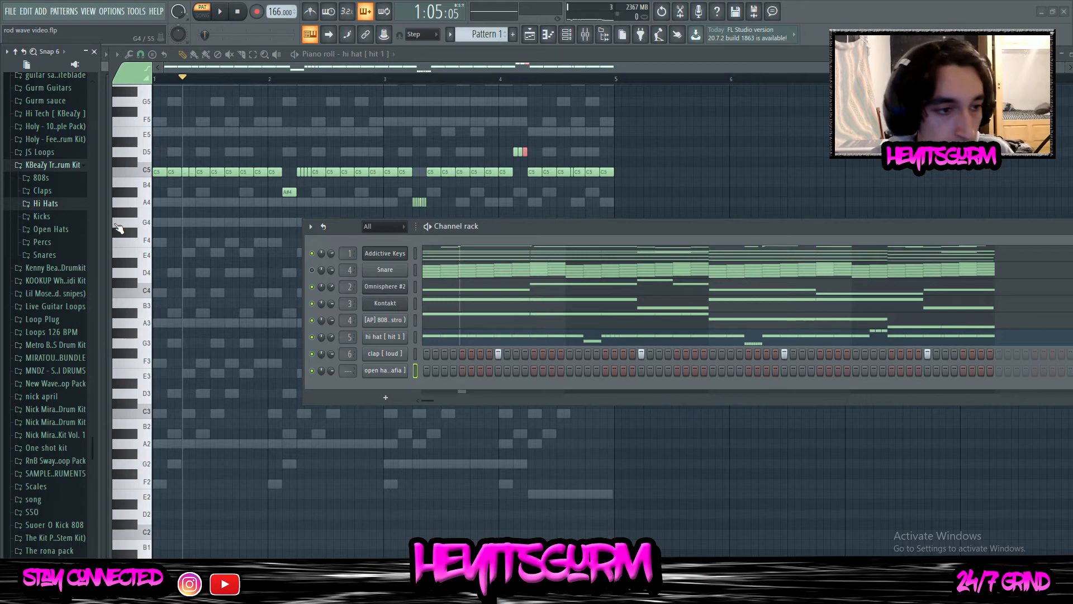
Add the [AP] Perc ( Polo Boy ) sample as a channel with hits at step 3 of every bar and step 15 of bars 1 and 3
click(62, 167)
scroll(16, 241, up, 4)
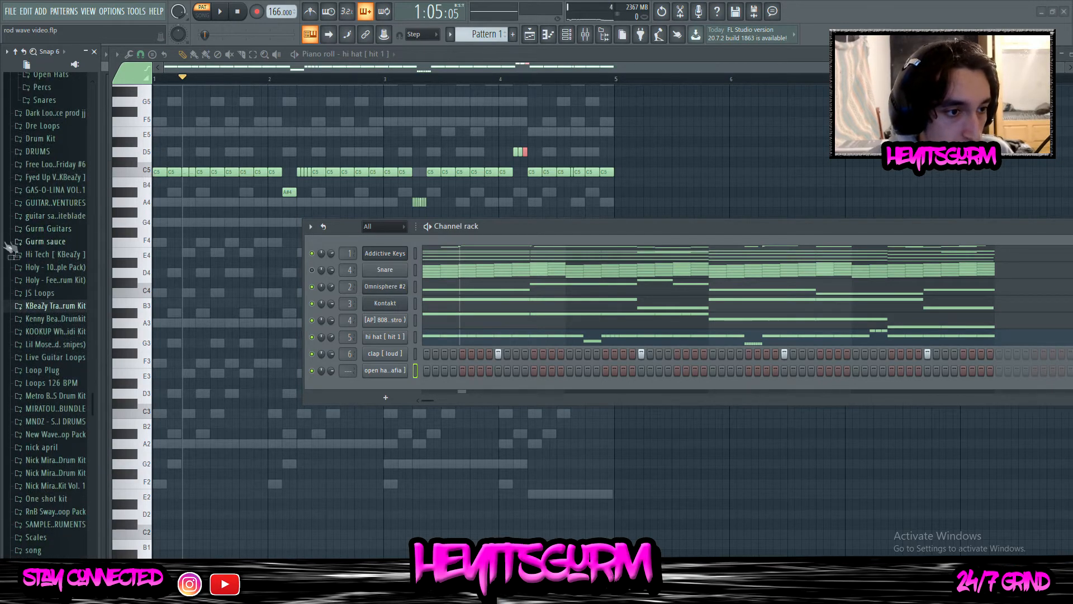
scroll(212, 270, up, 1)
scroll(34, 221, up, 6)
scroll(53, 230, up, 2)
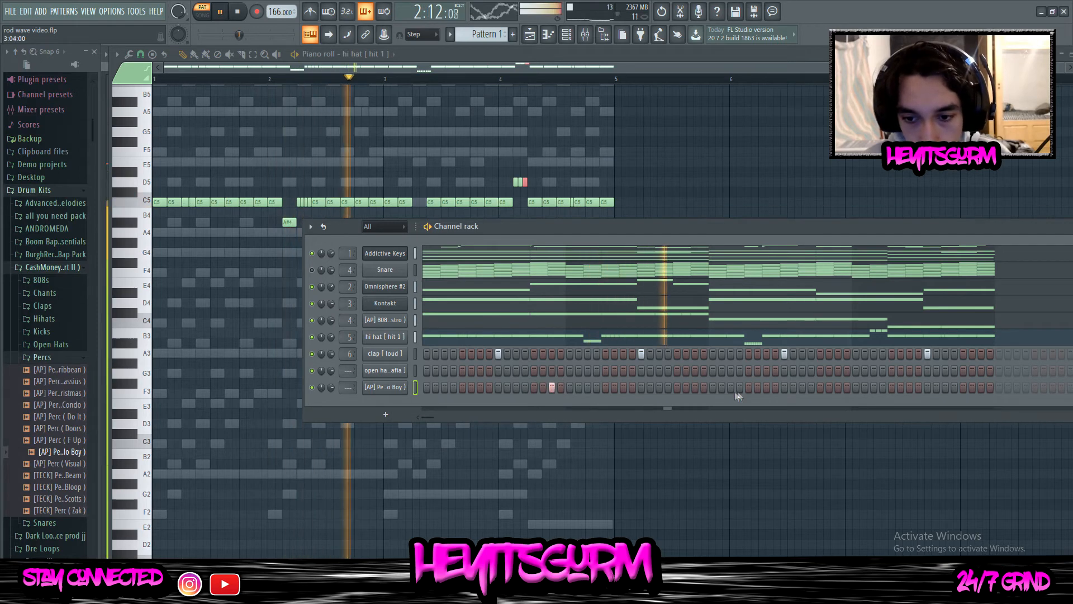
click(766, 387)
click(766, 388)
click(909, 387)
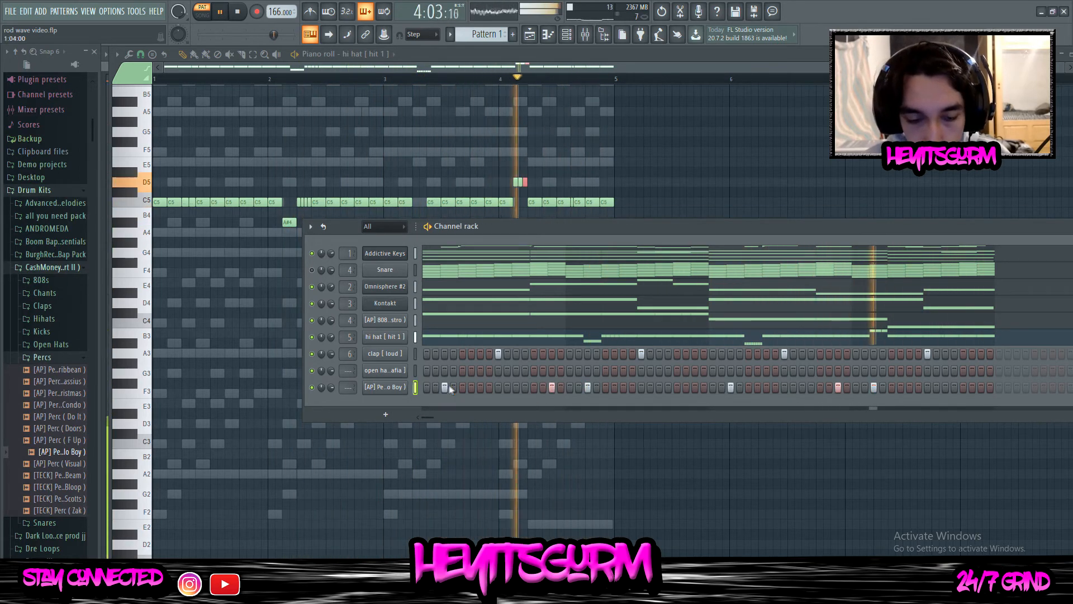
Place an open hat hit at step 5 of bar 1 beside the percussion hits
click(463, 370)
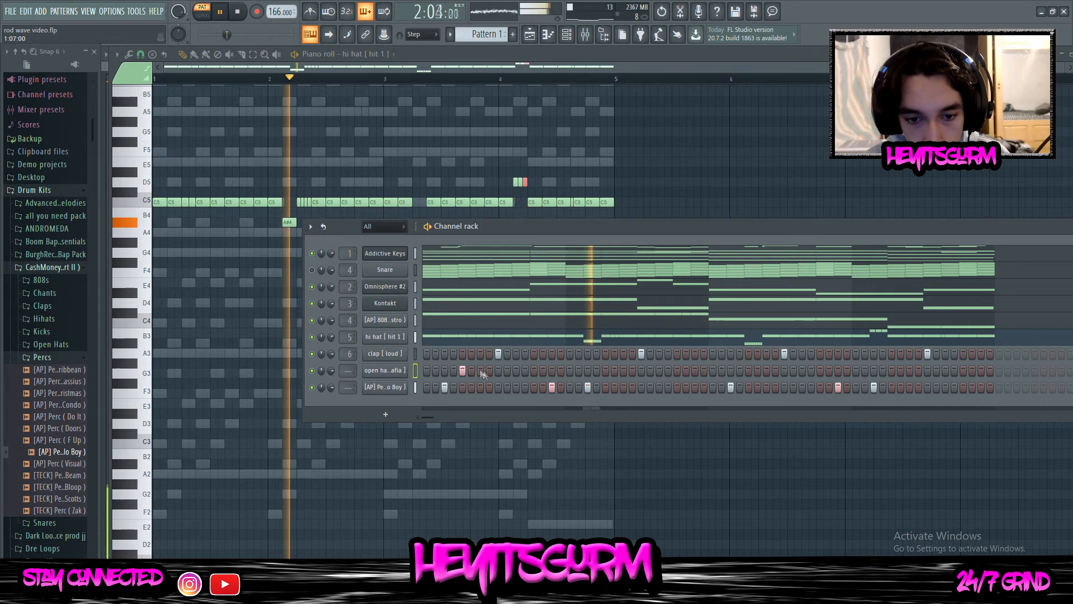
click(445, 386)
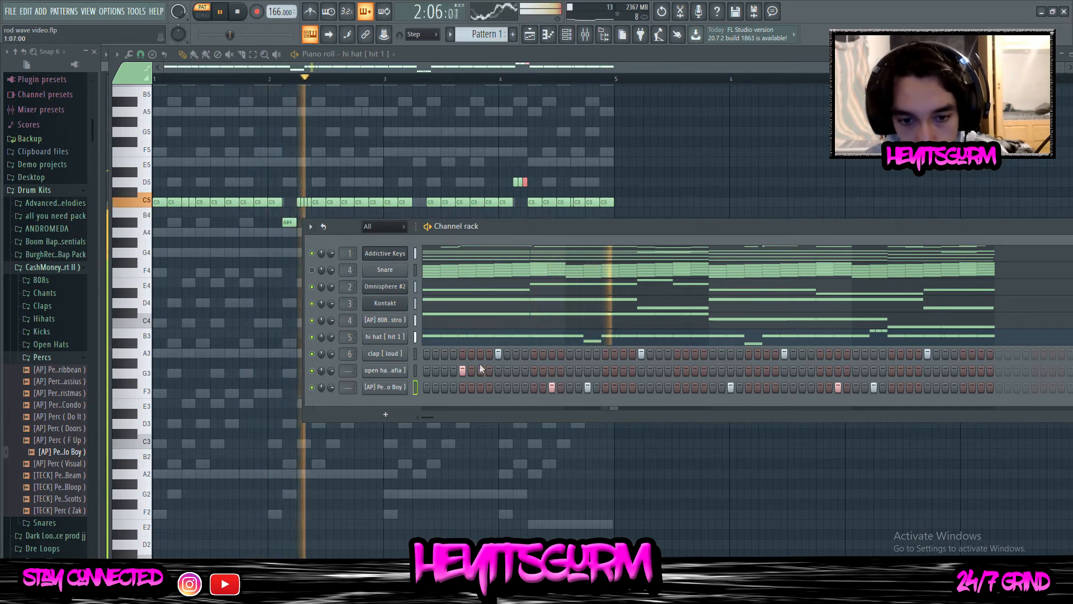
click(462, 371)
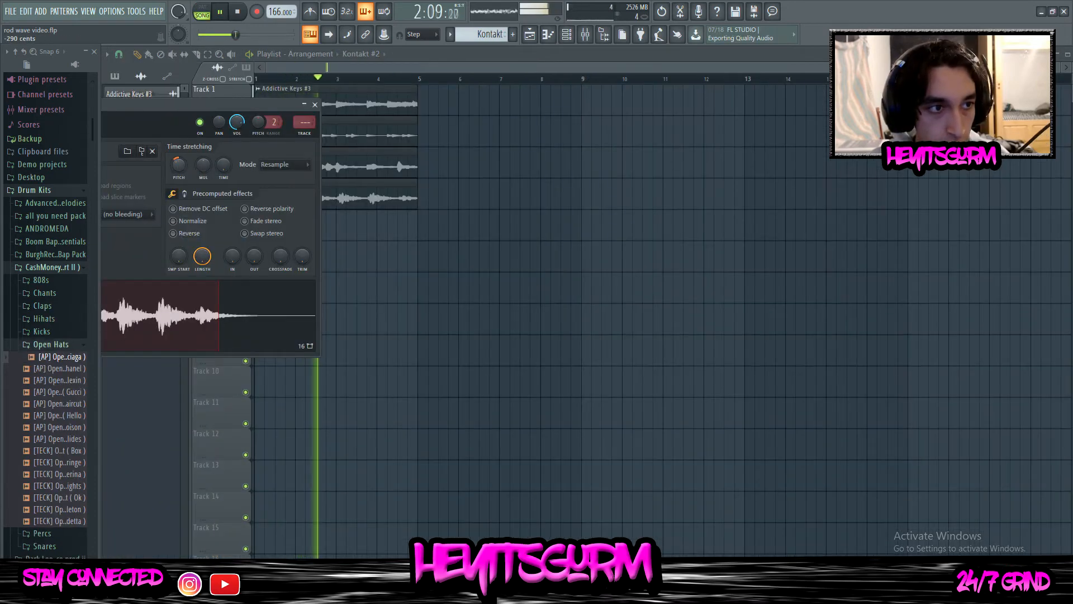
Close the Kontakt #2 clip settings and check the sample settings of the Addictive Keys #3 clip
click(314, 105)
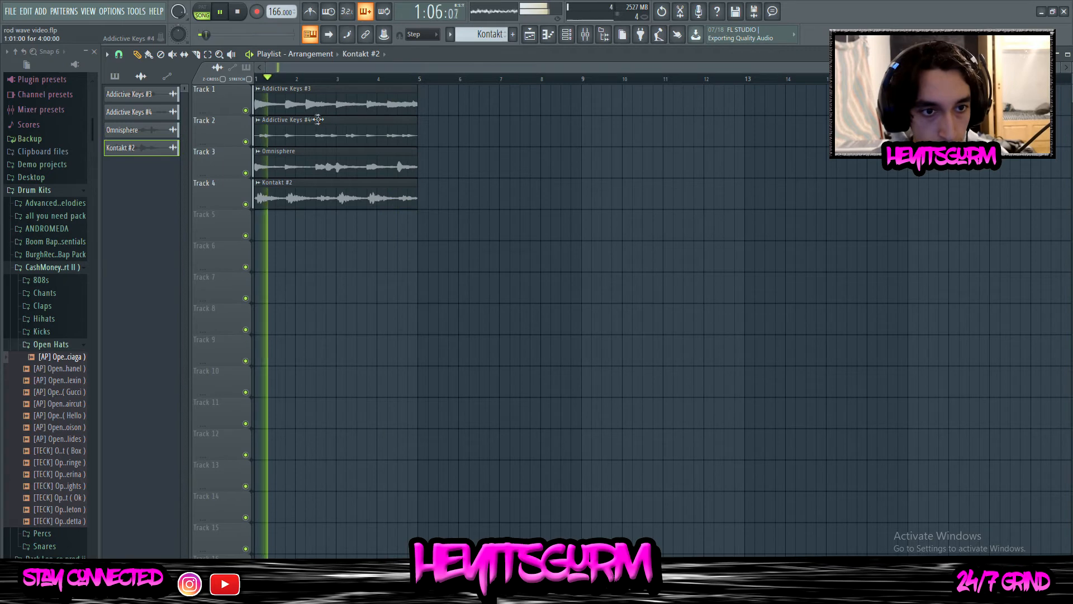
key(F9)
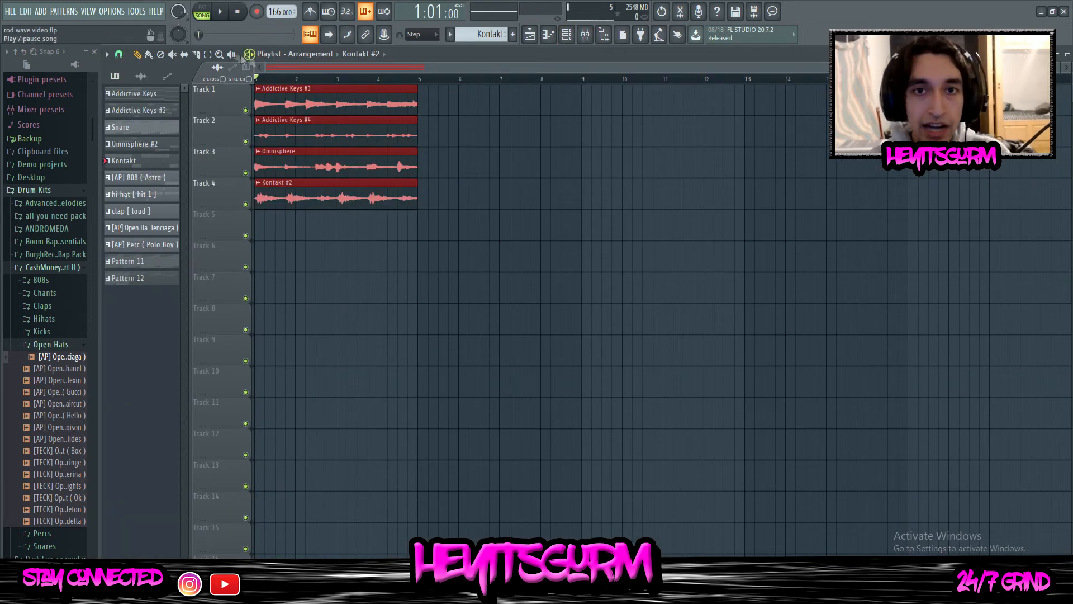
double_click(292, 88)
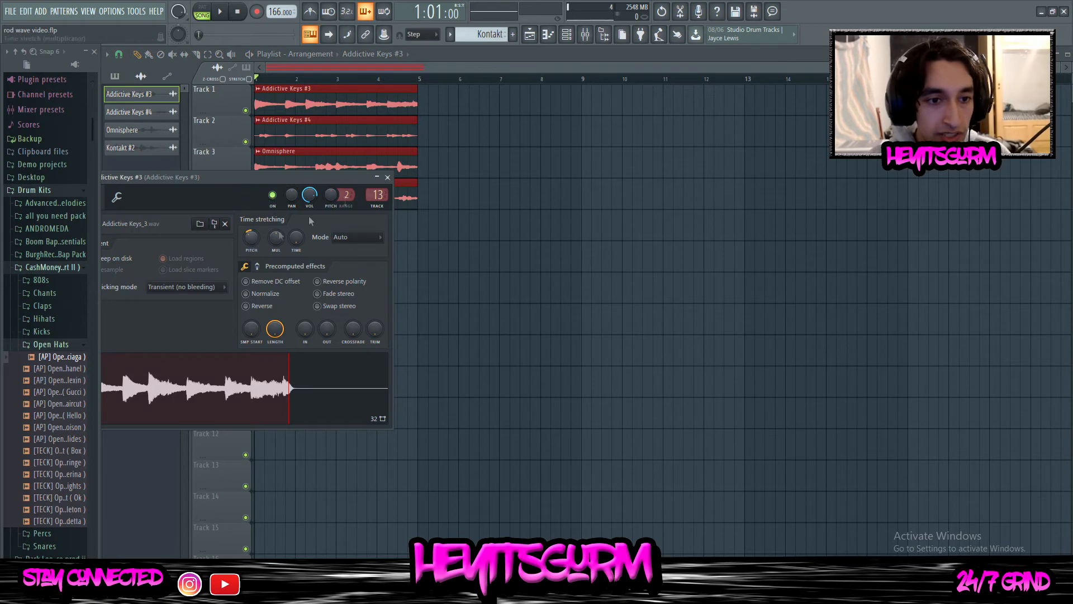
click(387, 178)
Go through the rendered melody tracks in the mixer and examine Fruity parametric EQ 2 on the Omnisphere track
key(F9)
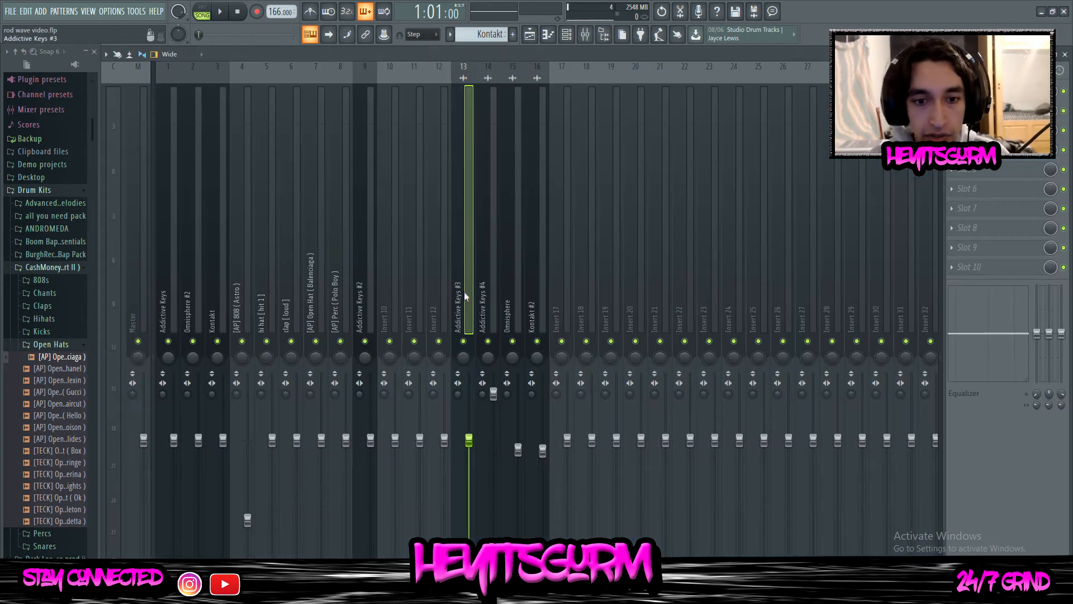
click(484, 294)
click(509, 291)
click(534, 286)
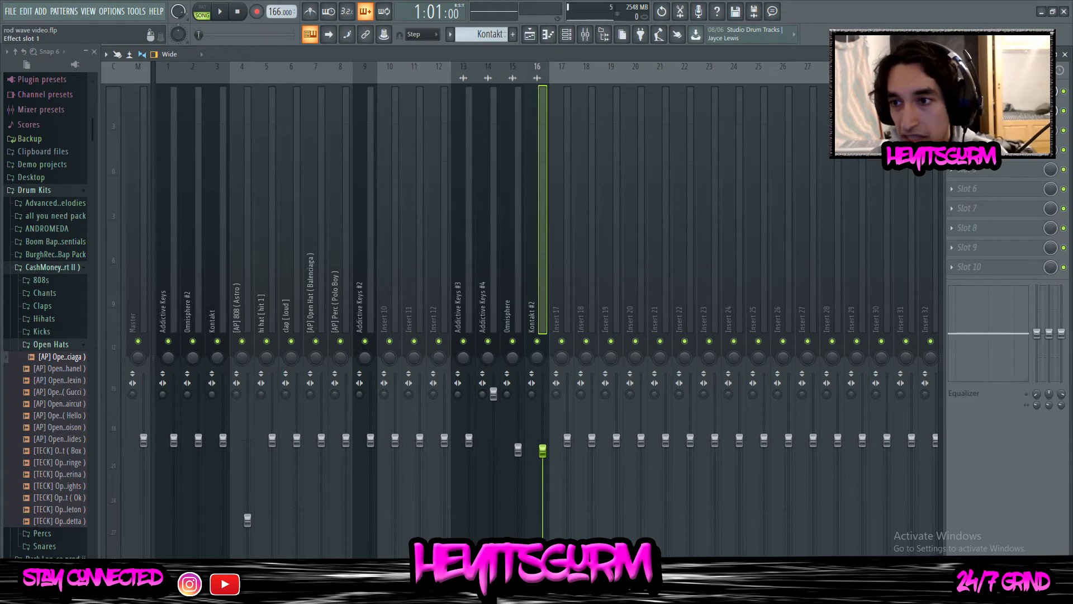
click(516, 308)
click(984, 91)
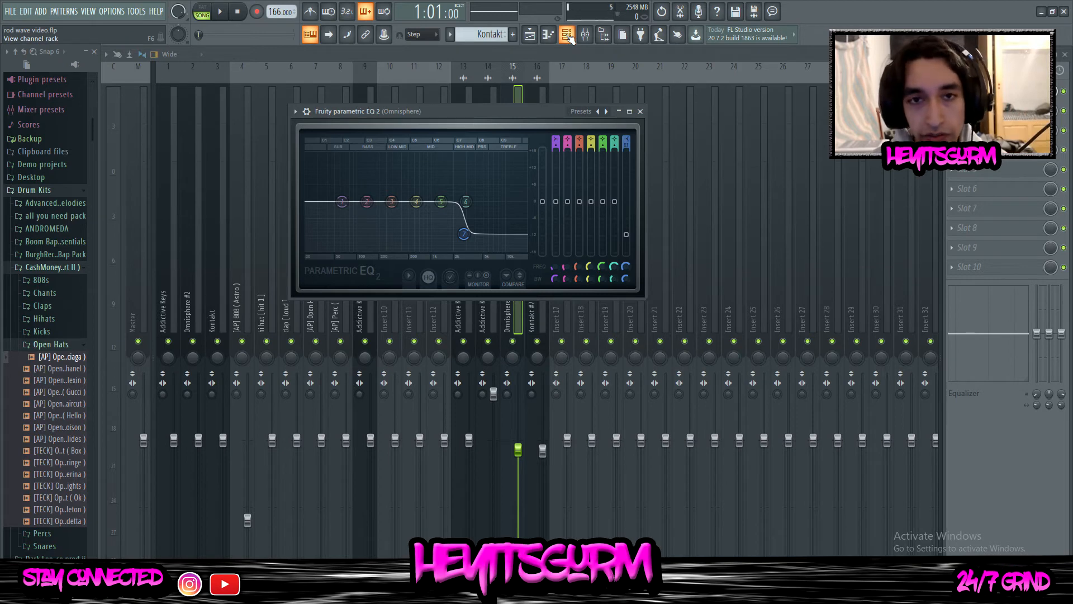
Load Soundgoodizer in slot 3 of the Kontakt #2 mixer track and turn its amount down during playback
click(535, 106)
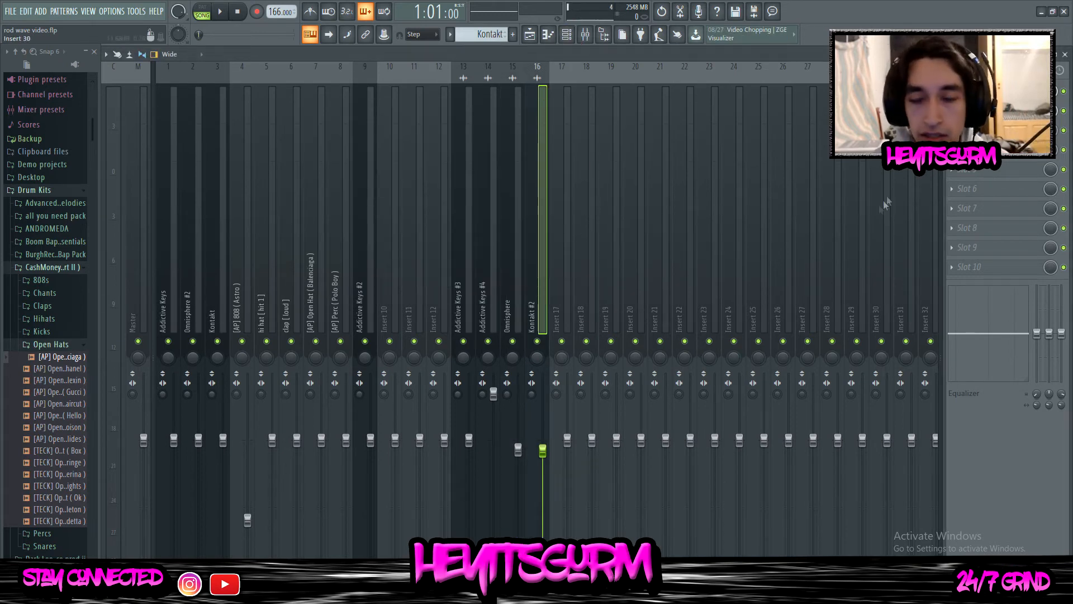
click(953, 130)
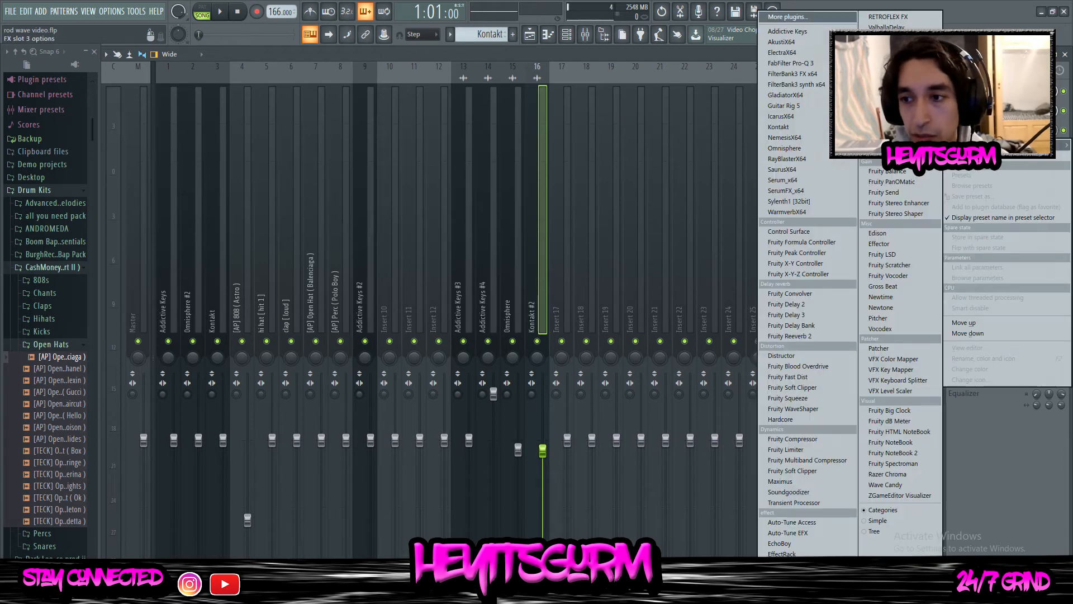
click(803, 492)
drag(140, 168, 930, 148)
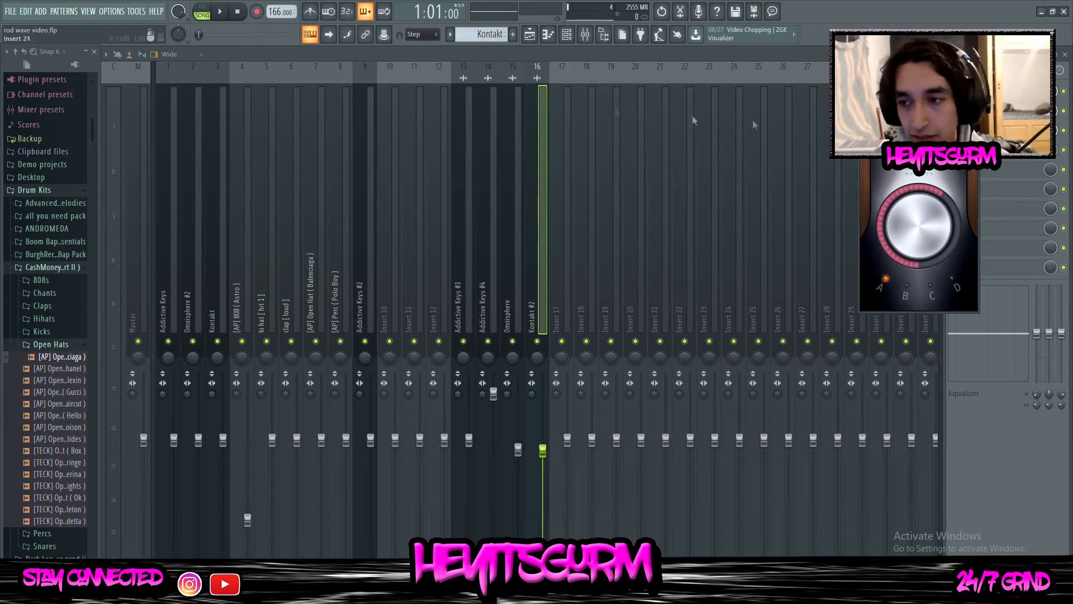
click(220, 12)
mouse_move(919, 229)
mouse_down()
mouse_move(919, 262)
mouse_move(909, 223)
mouse_move(909, 238)
mouse_up()
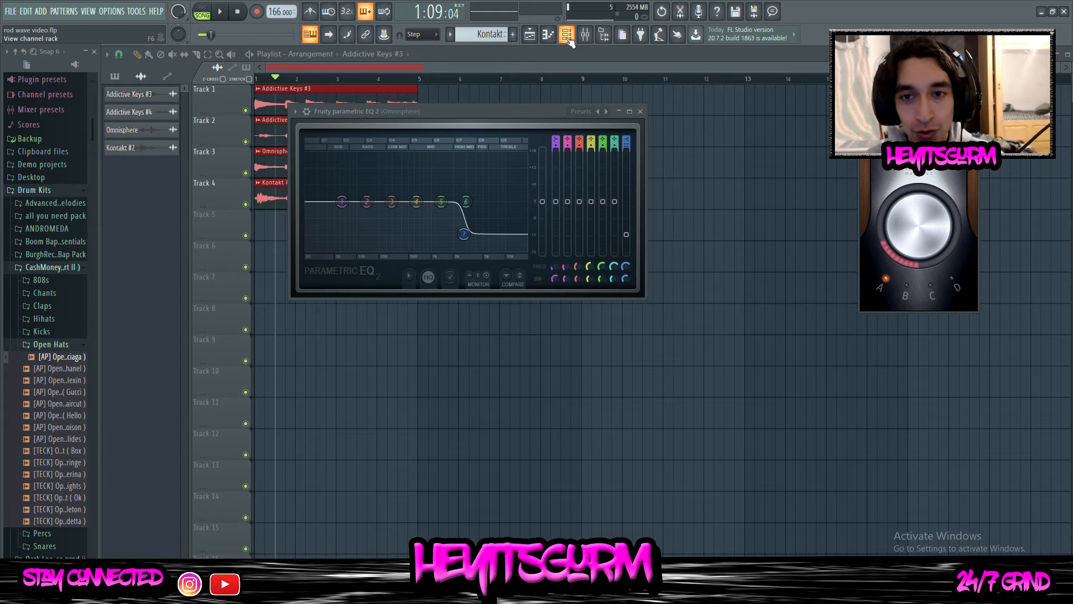
click(975, 163)
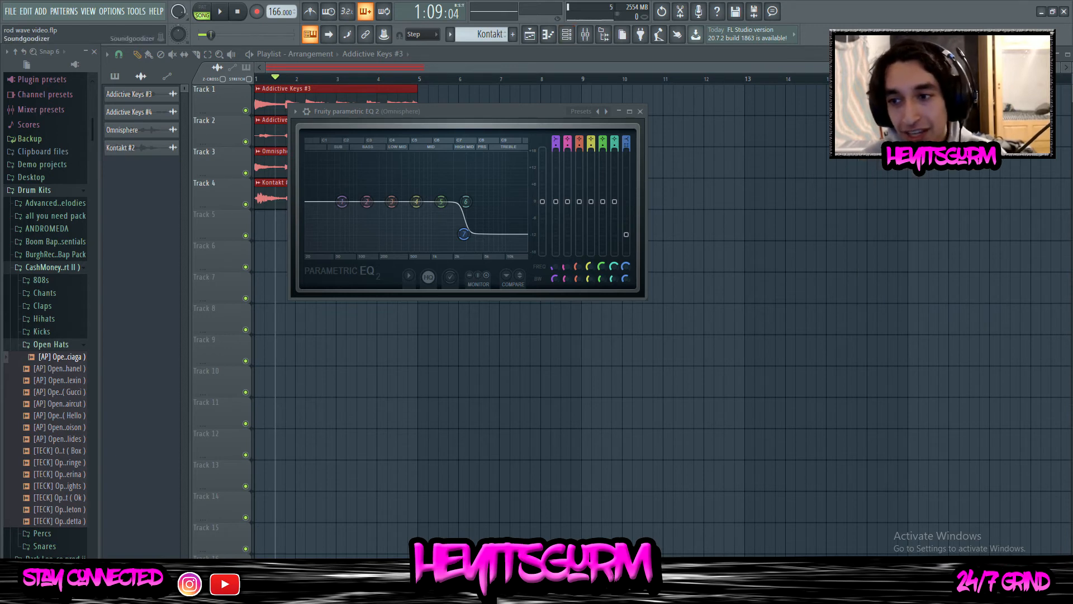
Review the four melody audio clips in the playlist and channel rack
click(531, 34)
click(567, 35)
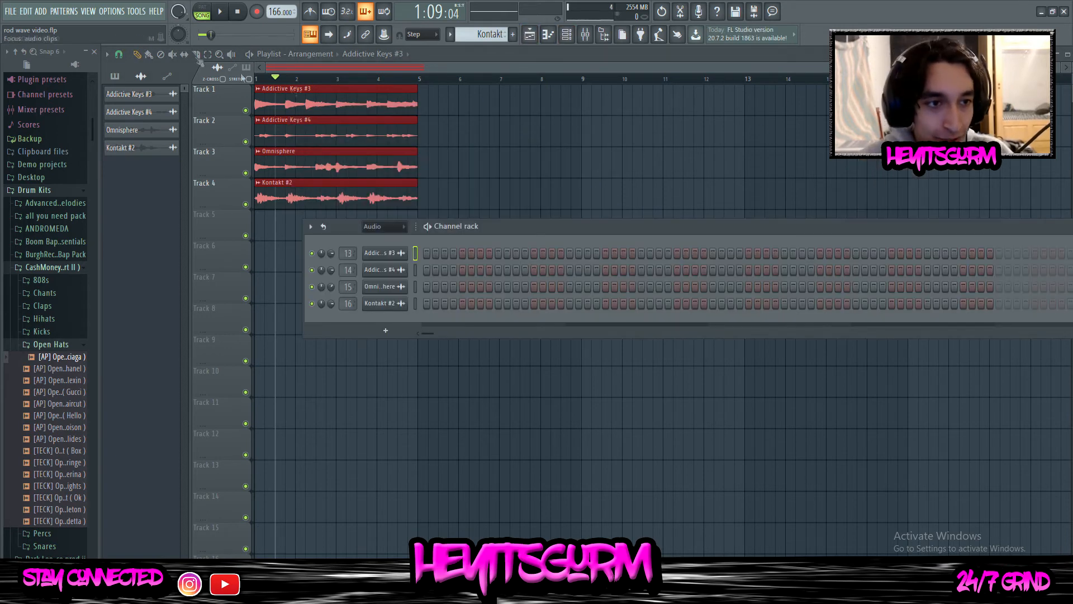
drag(511, 206, 258, 92)
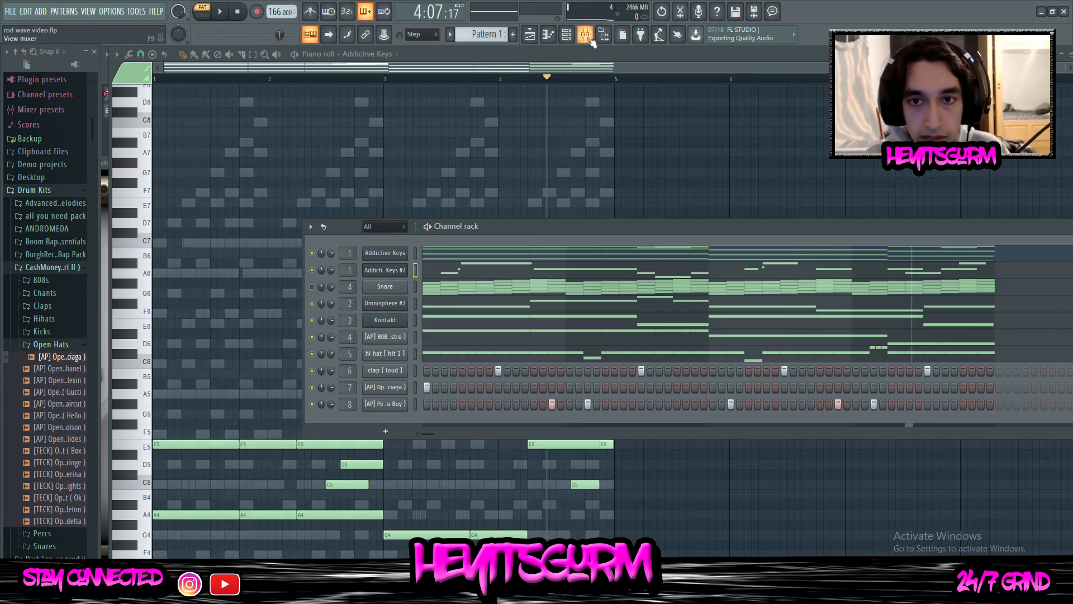
Route the selected channel to mixer insert 9
click(587, 36)
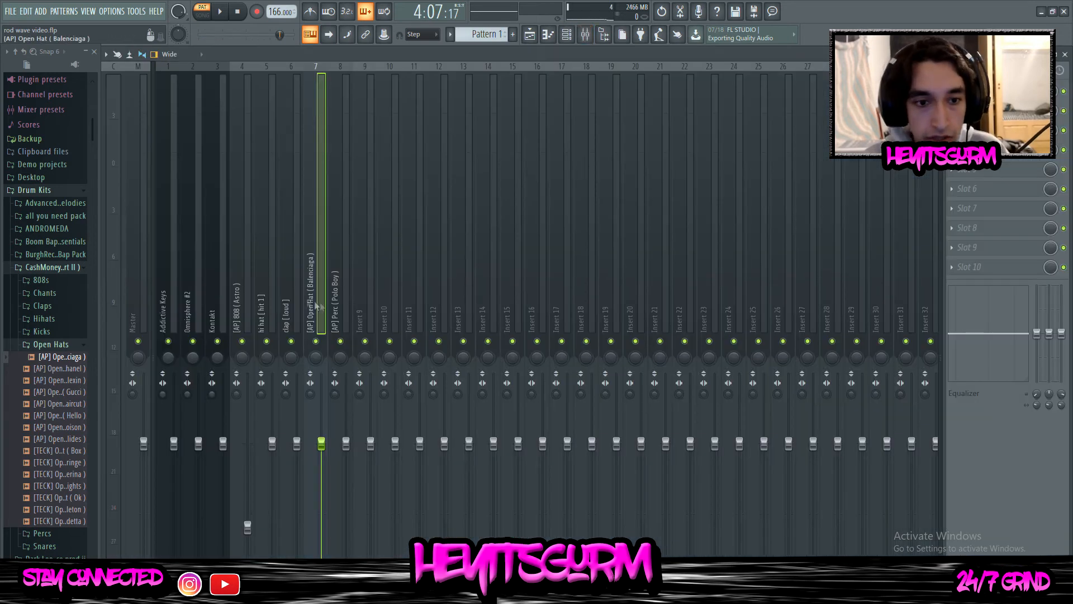
click(359, 289)
right_click(362, 286)
mouse_move(423, 180)
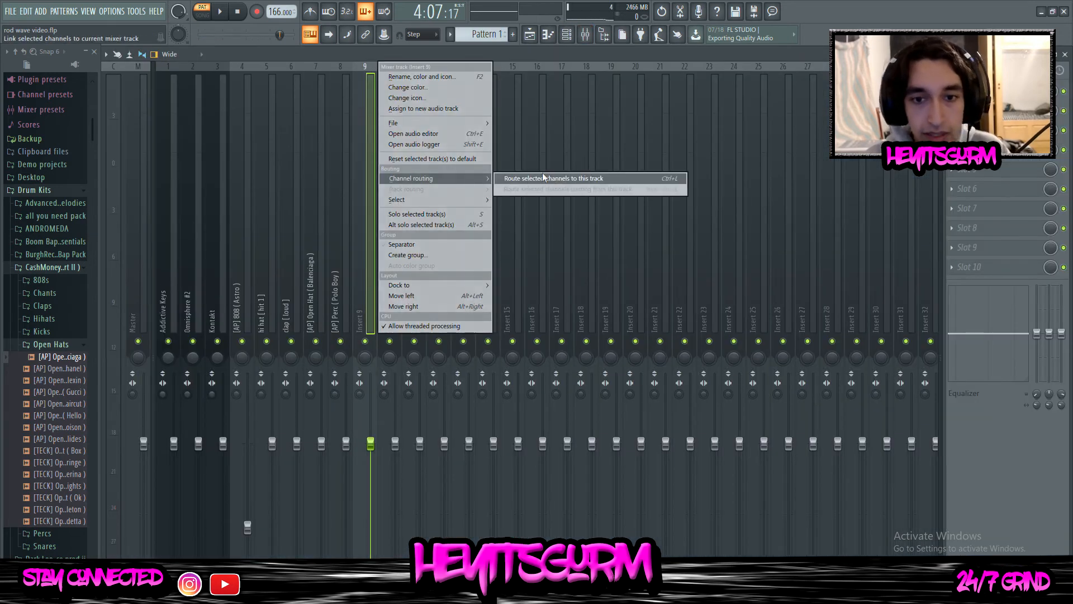
click(545, 177)
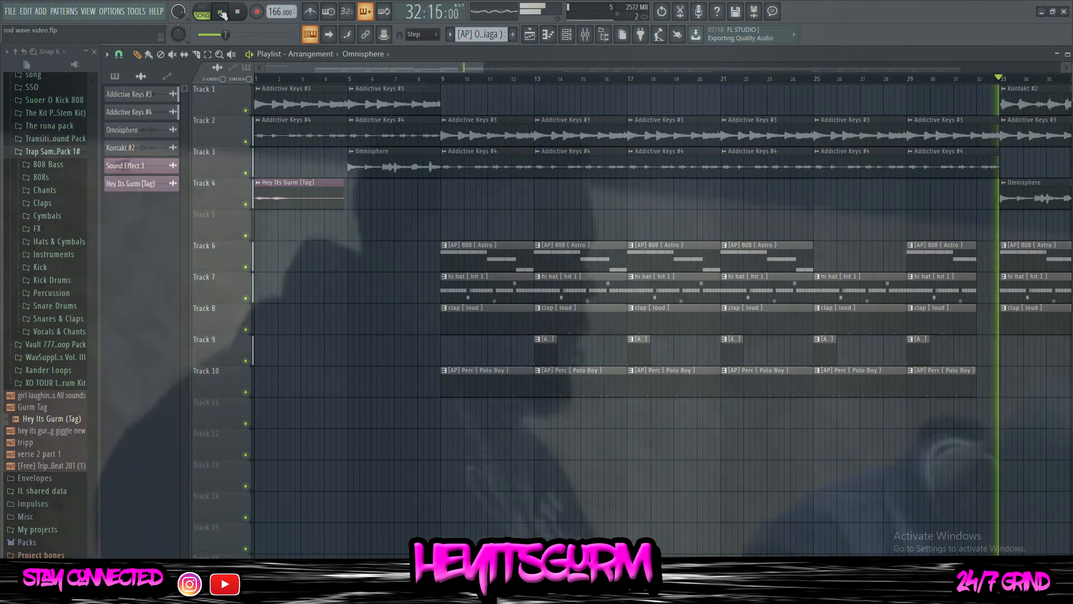
scroll(275, 80, down, 3)
scroll(277, 83, down, 2)
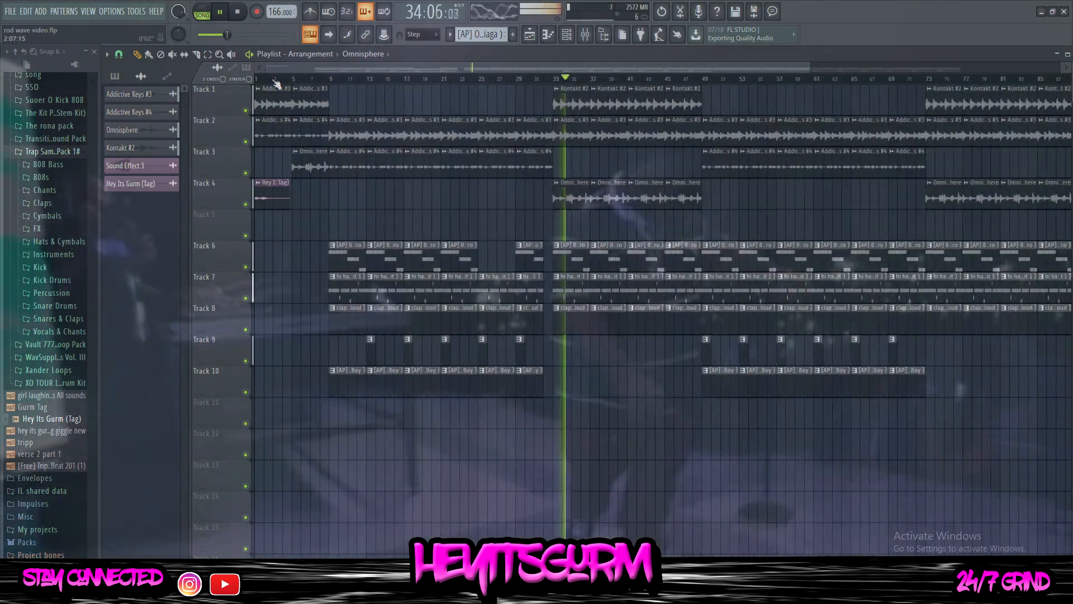